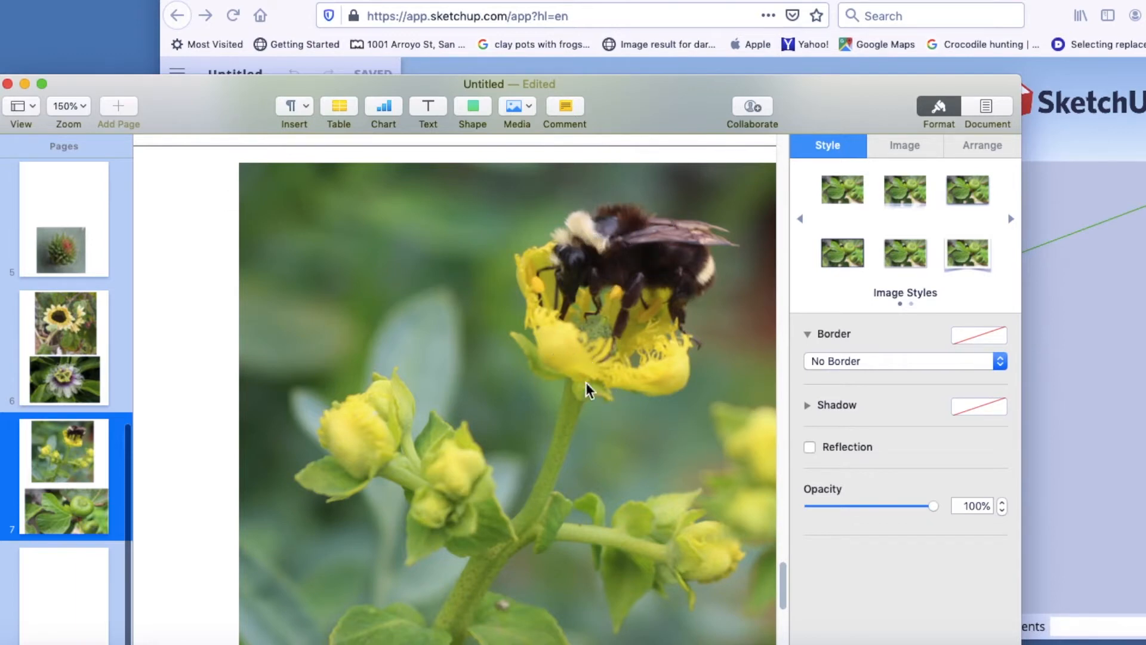
# Step: Enlarge the Pages document to 300% and frame the photo of the bee on the yellow flower
pyautogui.moveTo(673, 118); pyautogui.dragTo(685, 40)
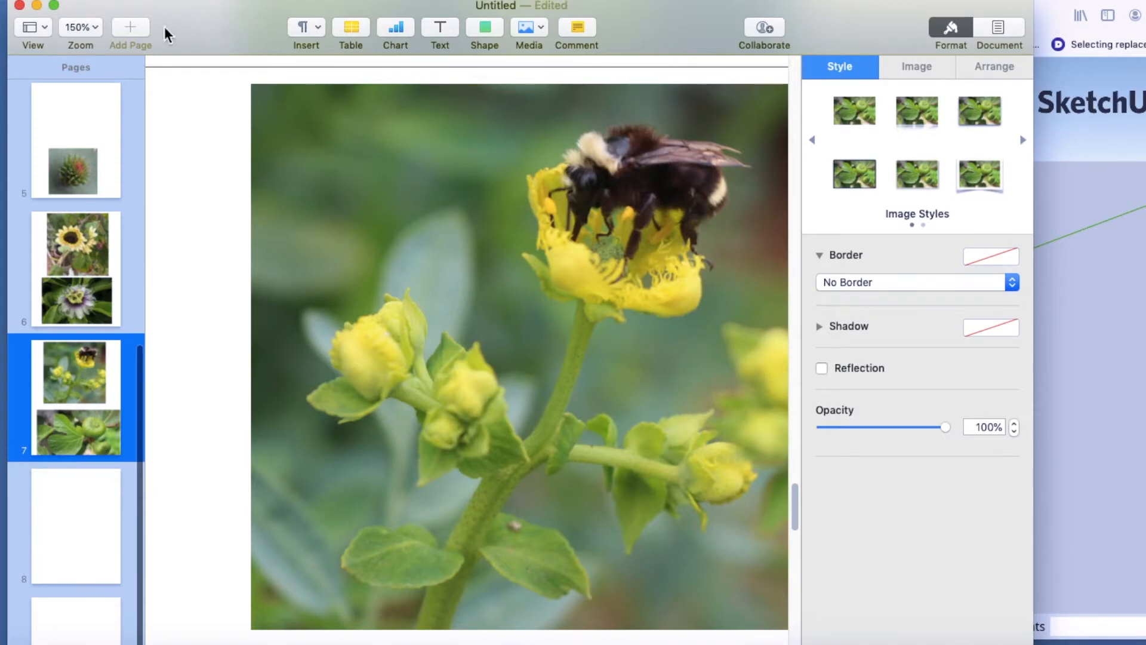
pyautogui.click(94, 28)
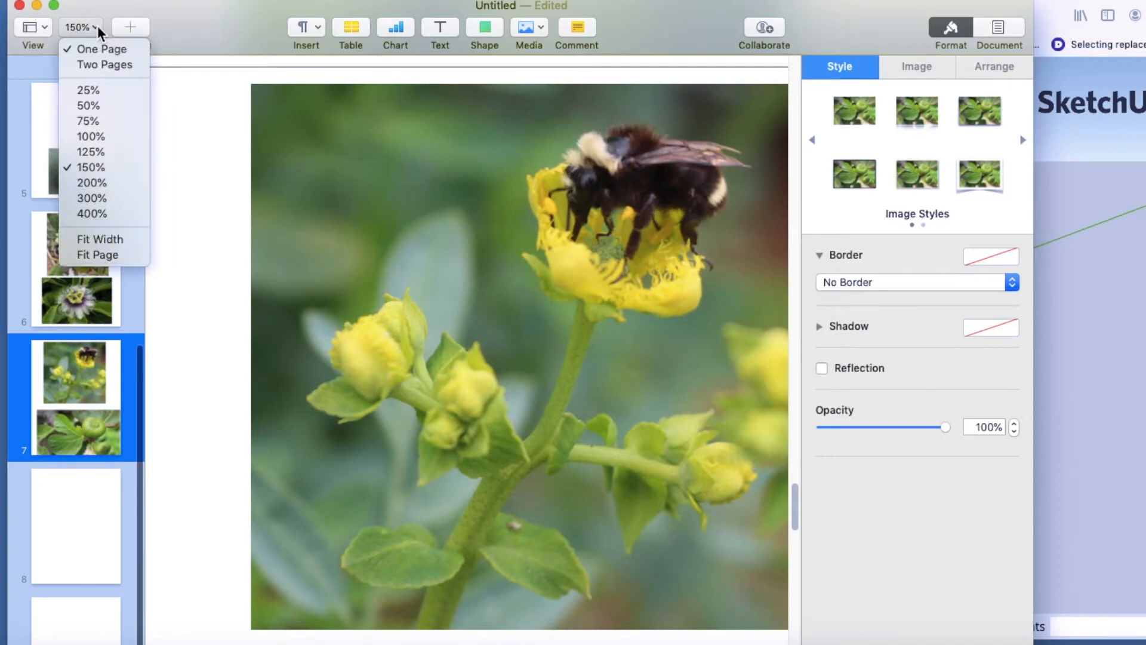
pyautogui.click(95, 198)
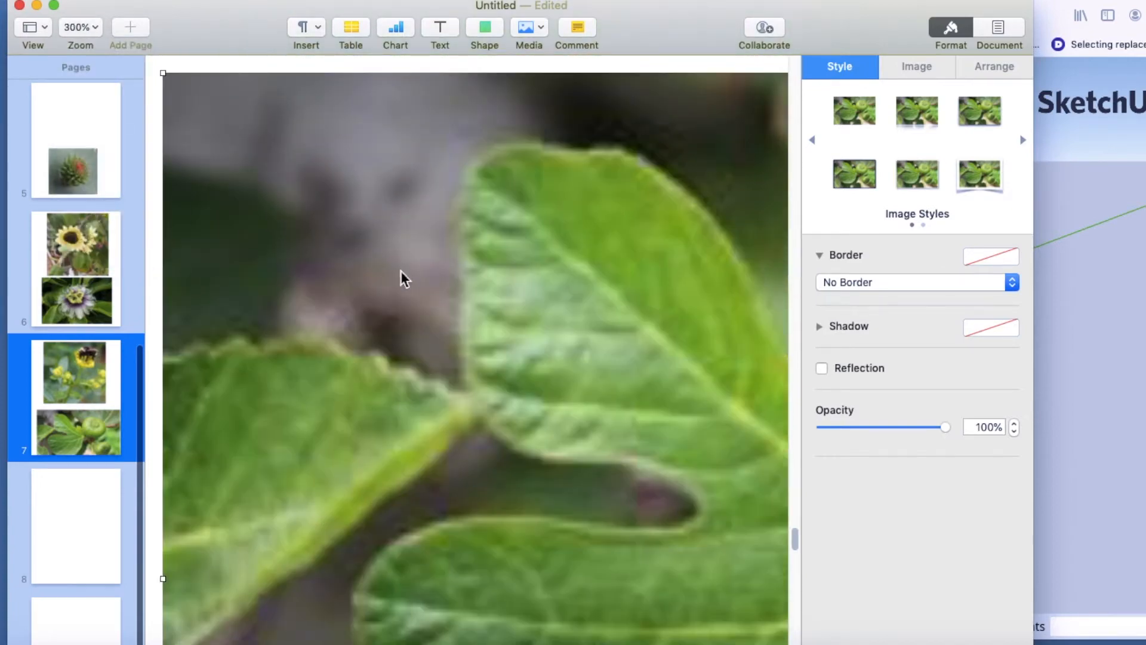
pyautogui.scroll(5, 401, 272)
pyautogui.scroll(10, 402, 278)
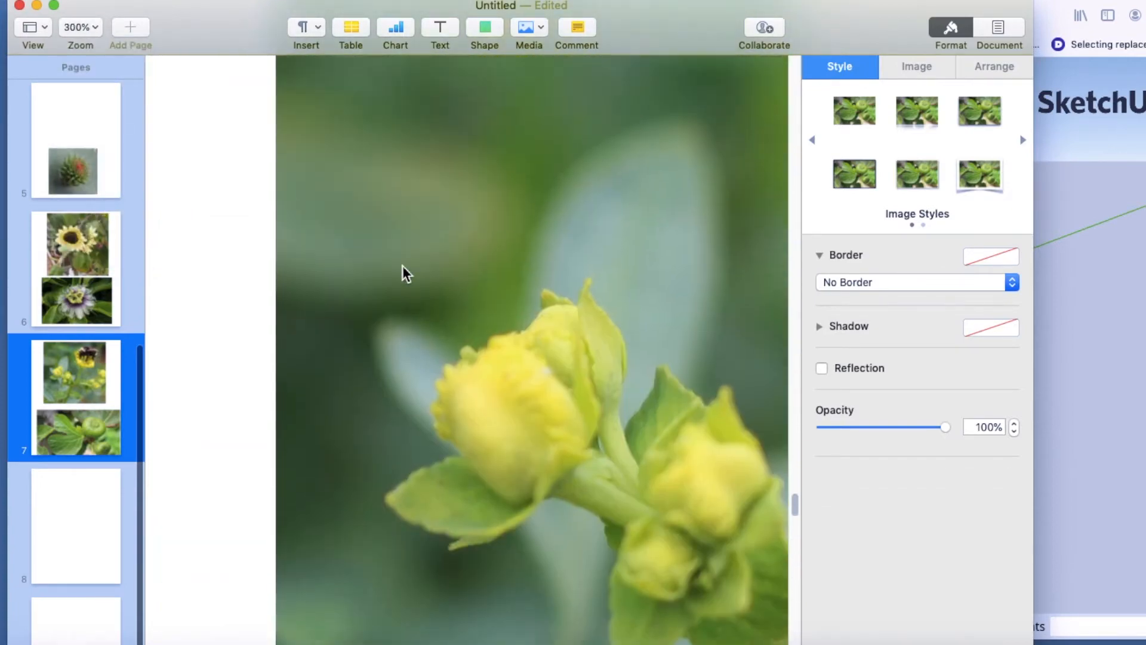
pyautogui.moveTo(242, 12); pyautogui.dragTo(244, 0)
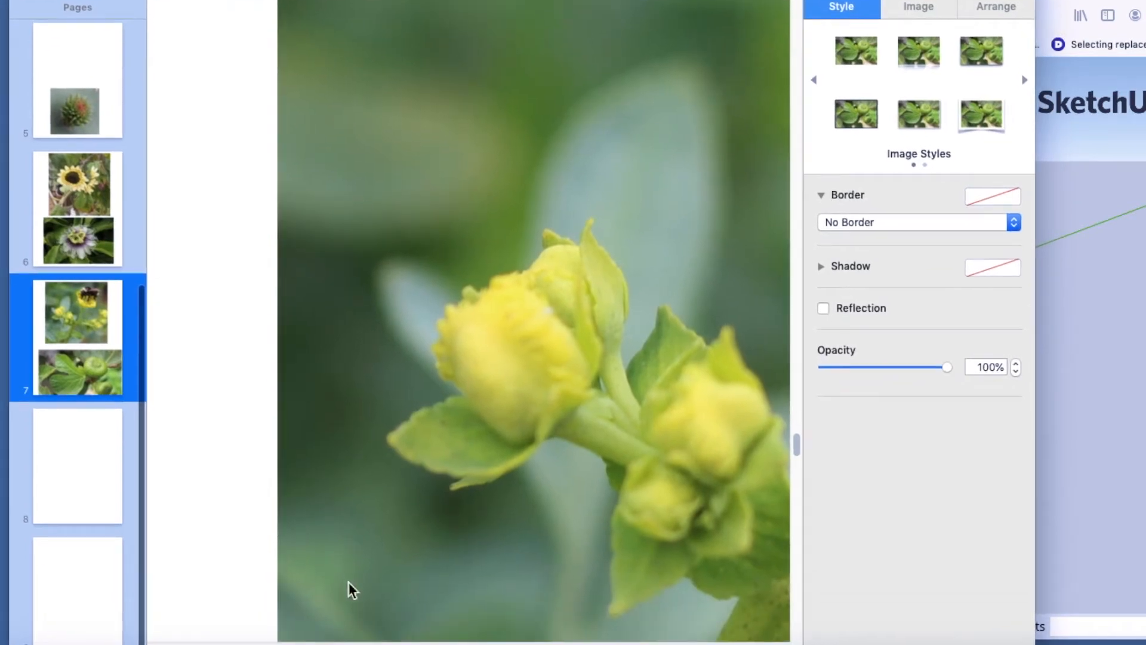
pyautogui.scroll(5, 532, 633)
pyautogui.hscroll(5, 532, 632)
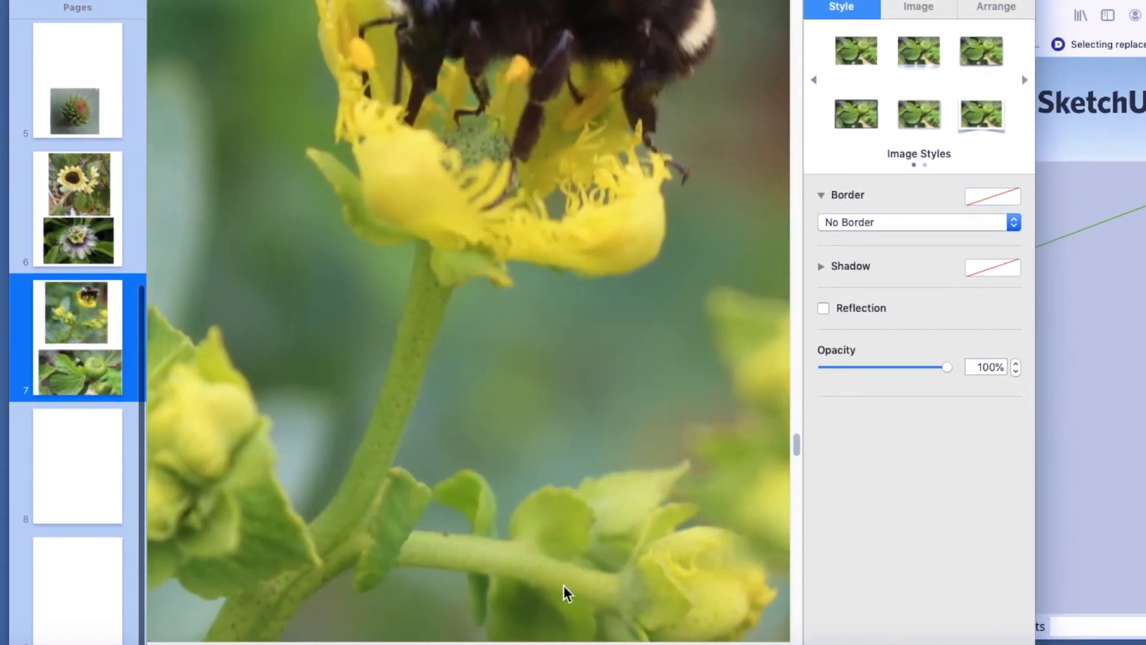
pyautogui.scroll(5, 468, 387)
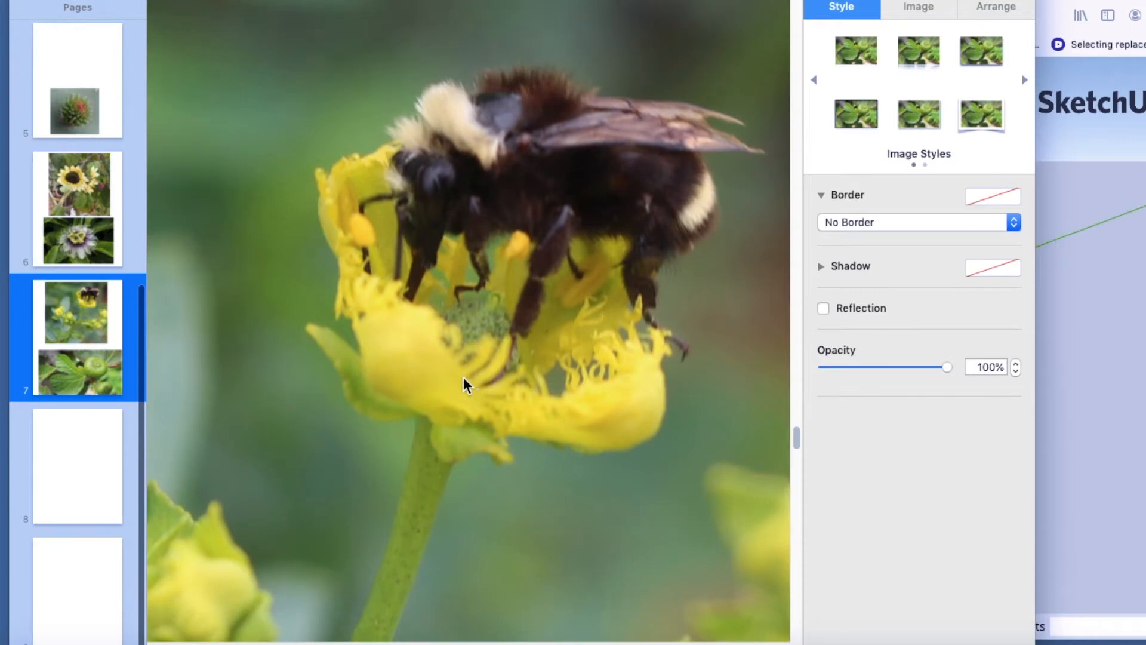
pyautogui.scroll(1, 464, 377)
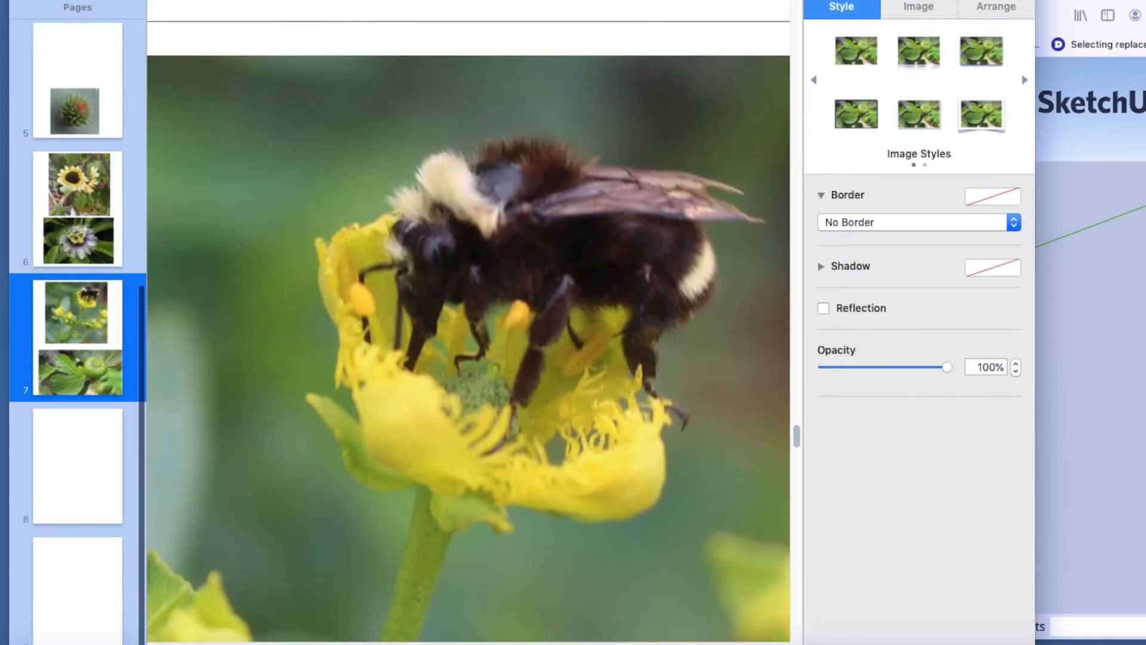
# Step: Move the Pages window aside so the bee photo stays visible as a reference next to the SketchUp window
pyautogui.moveTo(176, 0)
pyautogui.mouseDown()
pyautogui.moveTo(97, 29)
pyautogui.moveTo(0, 96)
pyautogui.mouseUp()
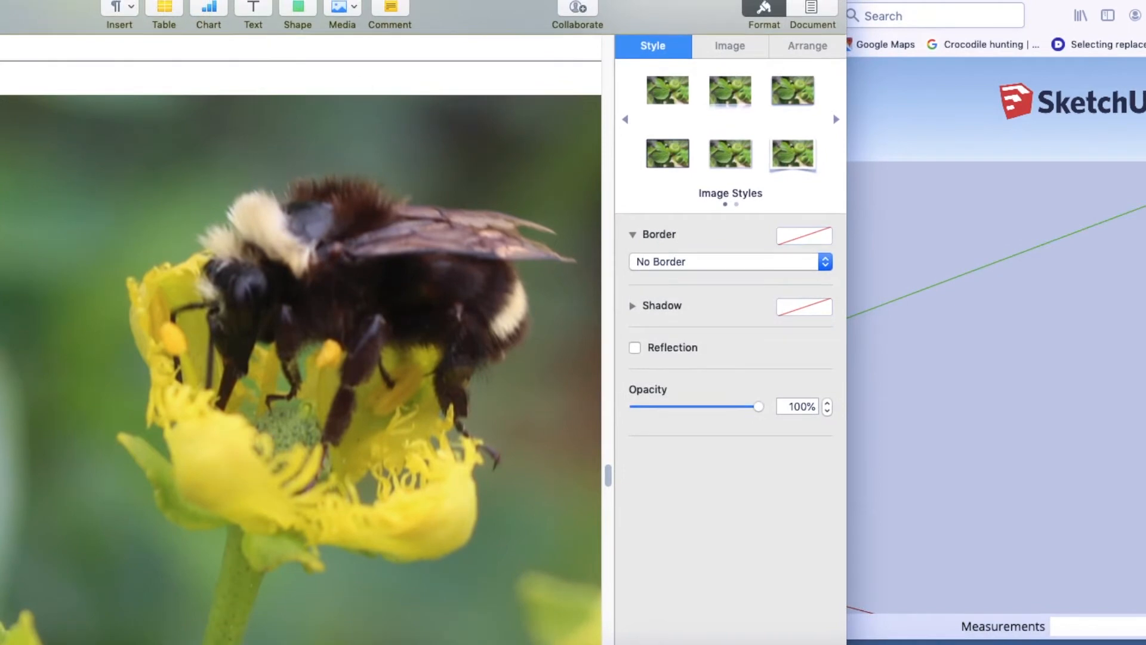
pyautogui.moveTo(846, 0); pyautogui.dragTo(823, 47)
pyautogui.scroll(15, 581, 406)
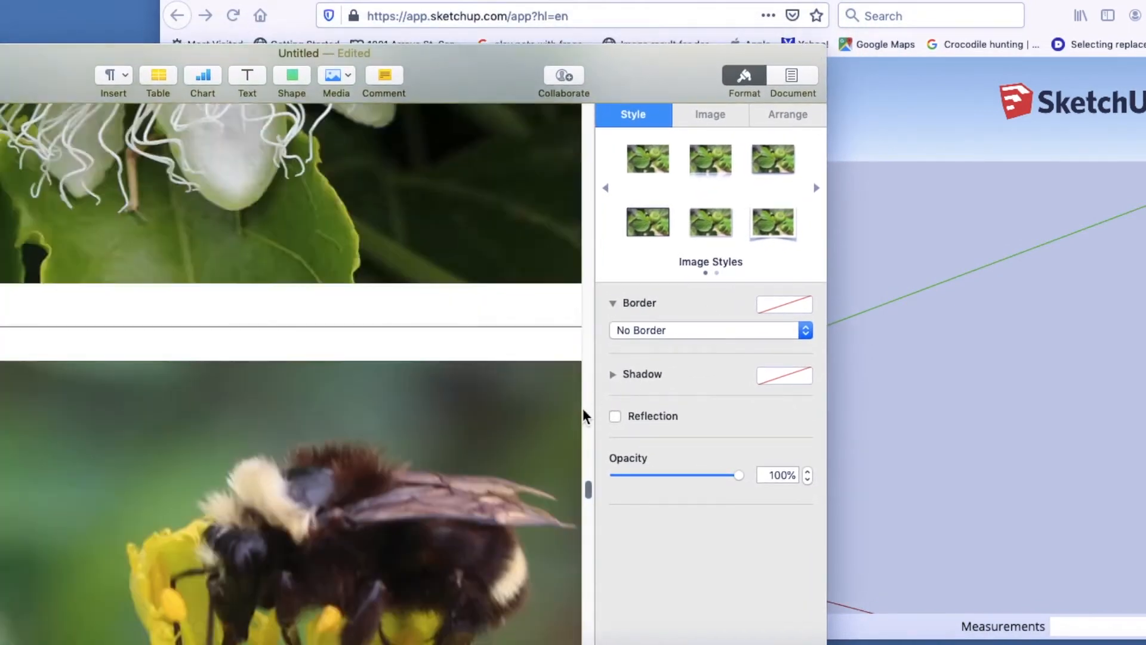
pyautogui.scroll(-2, 460, 215)
pyautogui.scroll(-10, 459, 203)
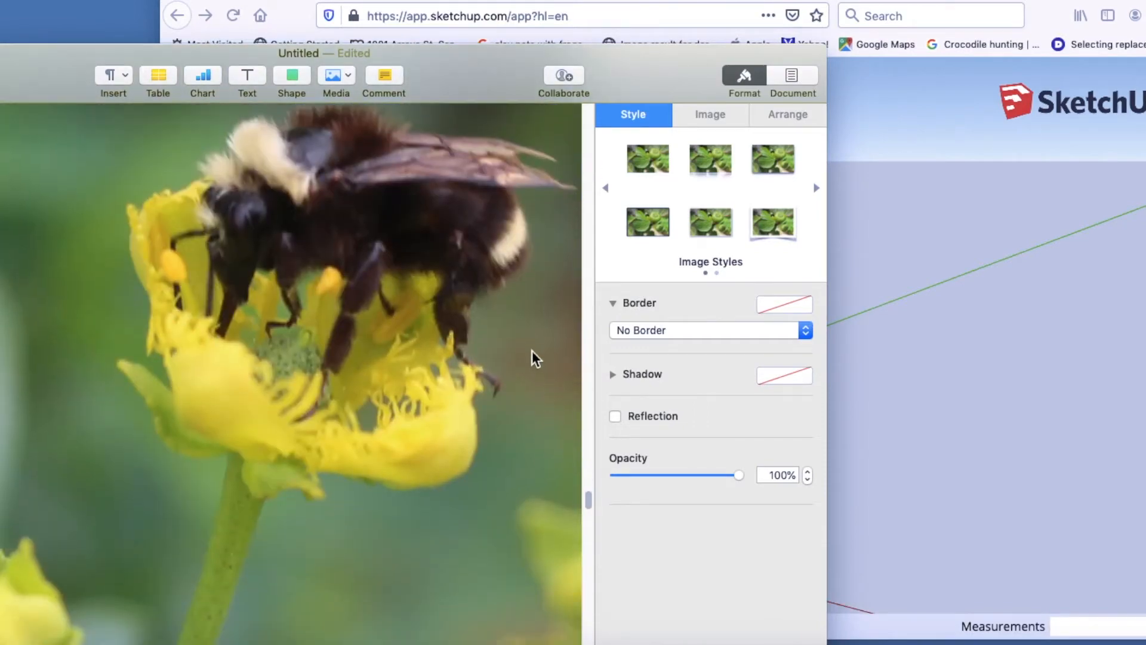
pyautogui.scroll(2, 535, 345)
pyautogui.moveTo(686, 84)
pyautogui.mouseDown()
pyautogui.moveTo(449, 270)
pyautogui.moveTo(499, 261)
pyautogui.moveTo(556, 202)
pyautogui.moveTo(558, 166)
pyautogui.mouseUp()
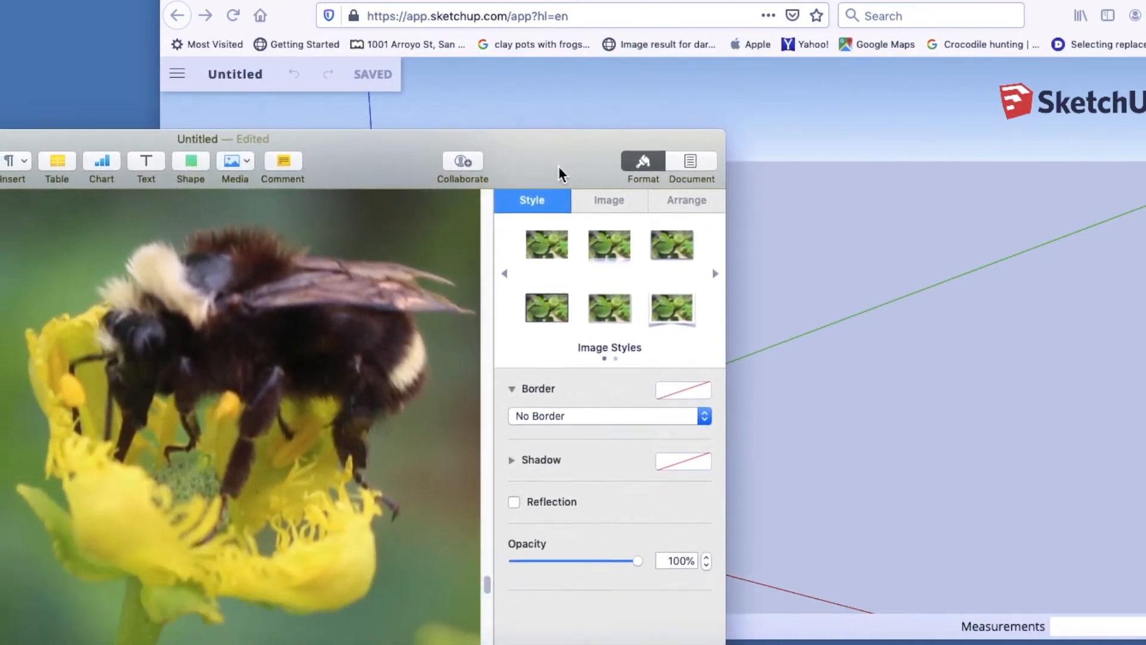
# Step: Switch to SketchUp, placed beside the photo, and orbit to an eye-level front view of the standing figure
pyautogui.click(934, 161)
pyautogui.moveTo(703, 2); pyautogui.dragTo(558, 9)
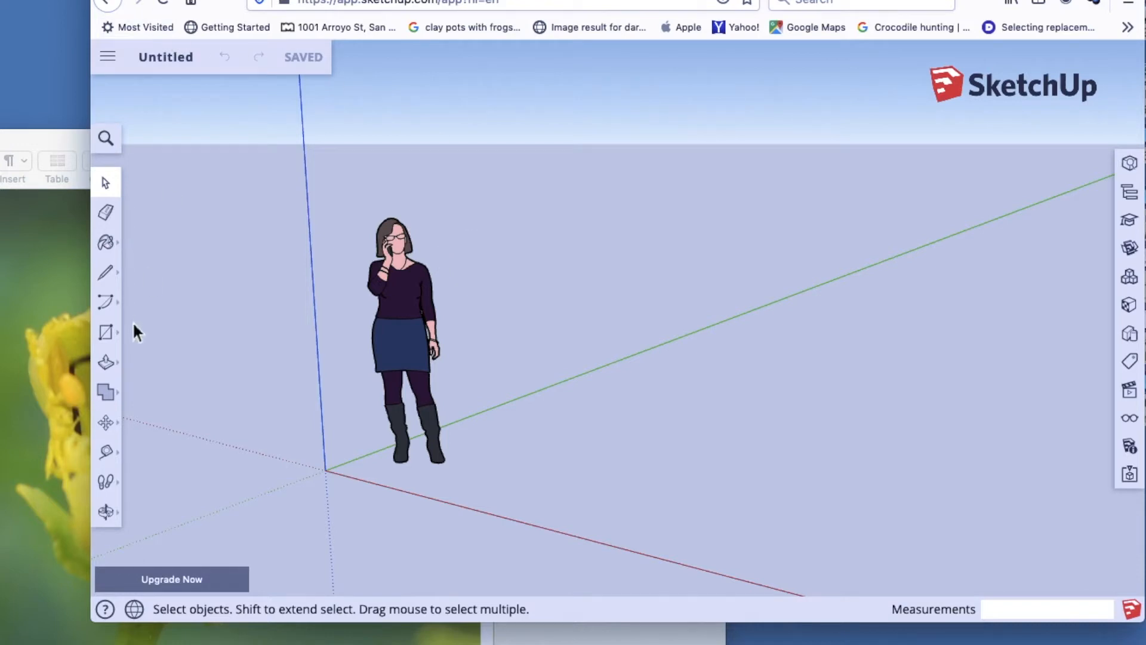
pyautogui.click(109, 514)
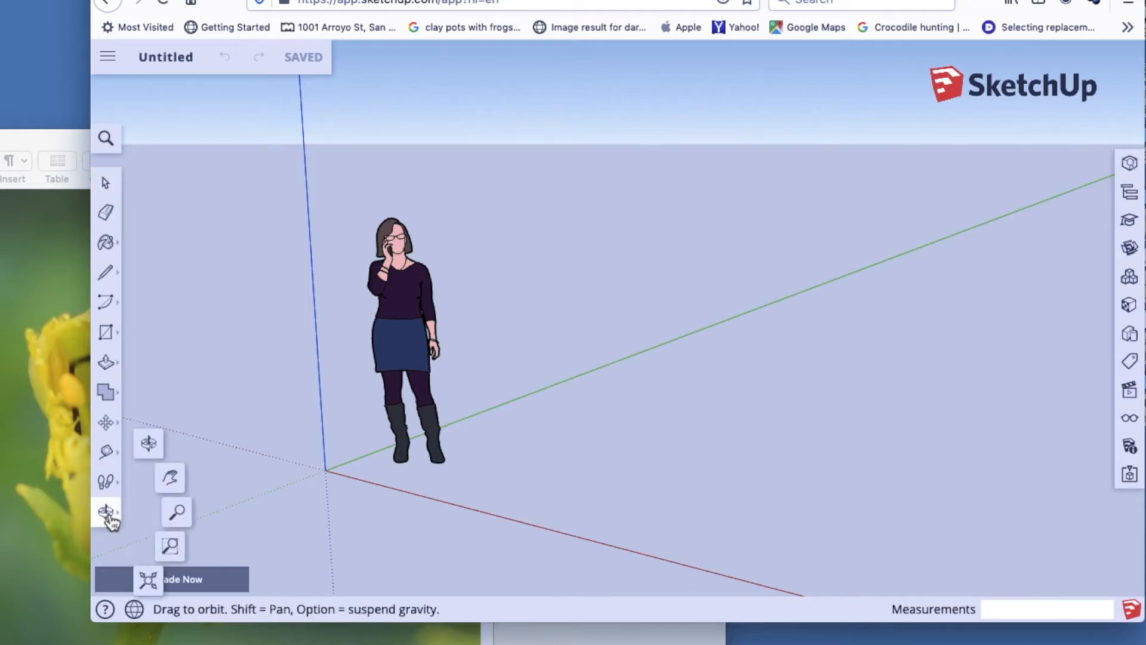
pyautogui.click(150, 445)
pyautogui.moveTo(154, 435); pyautogui.dragTo(437, 345)
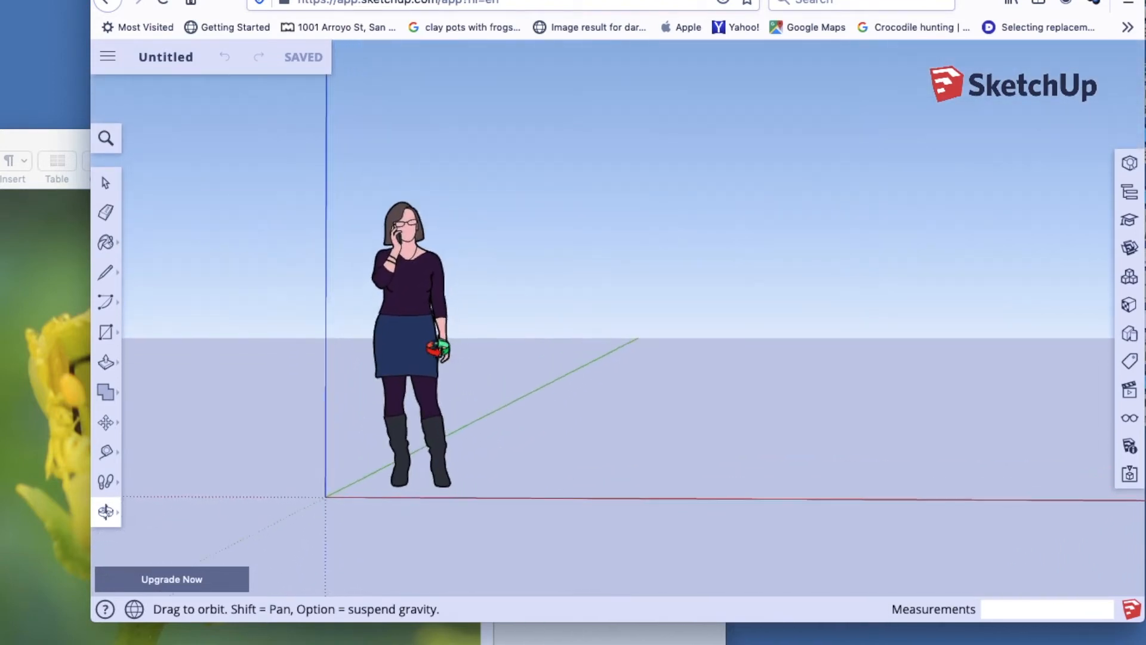
# Step: Activate the Rectangle tool and zoom out to leave drawing room beside the figure
pyautogui.click(113, 344)
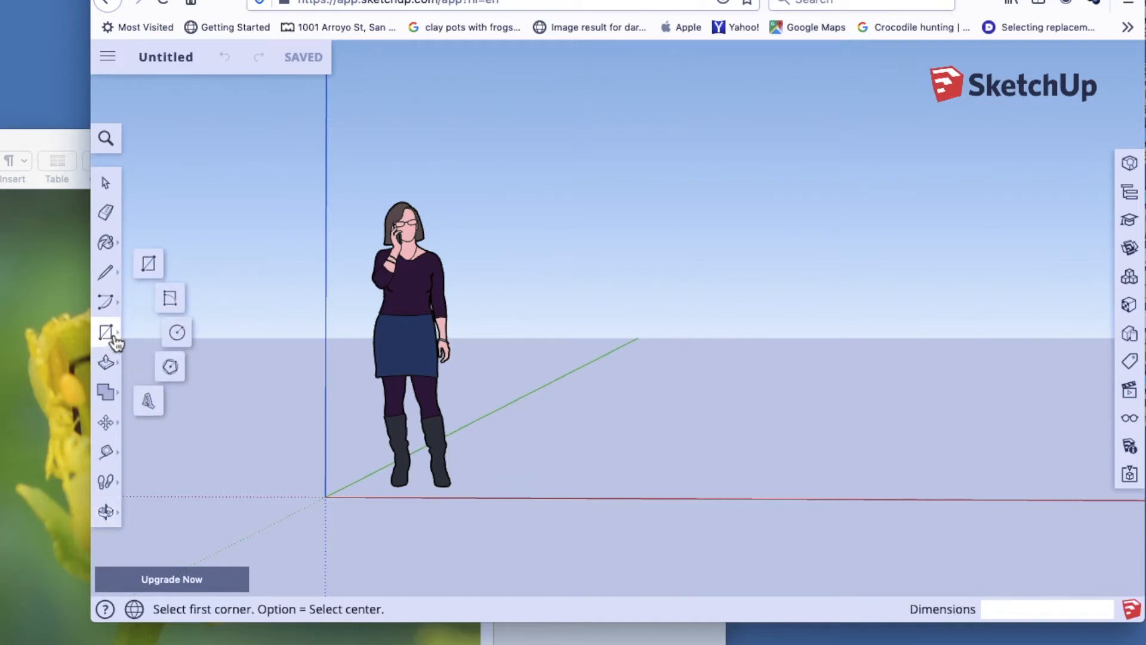
pyautogui.click(150, 267)
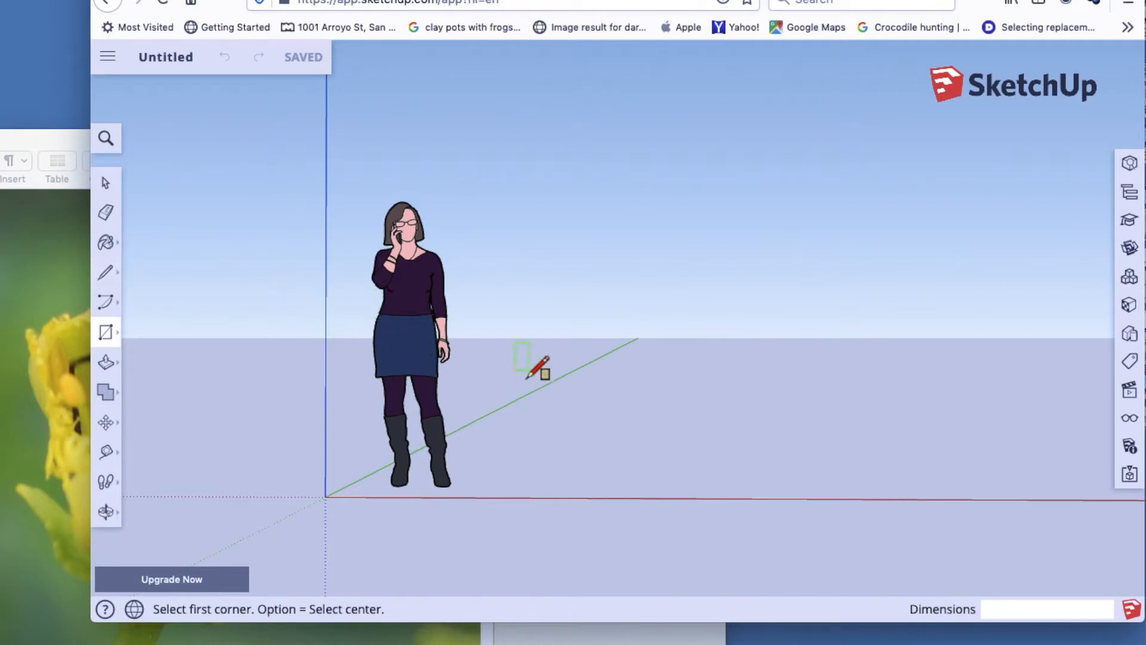
pyautogui.scroll(2, 536, 377)
pyautogui.scroll(-8, 535, 379)
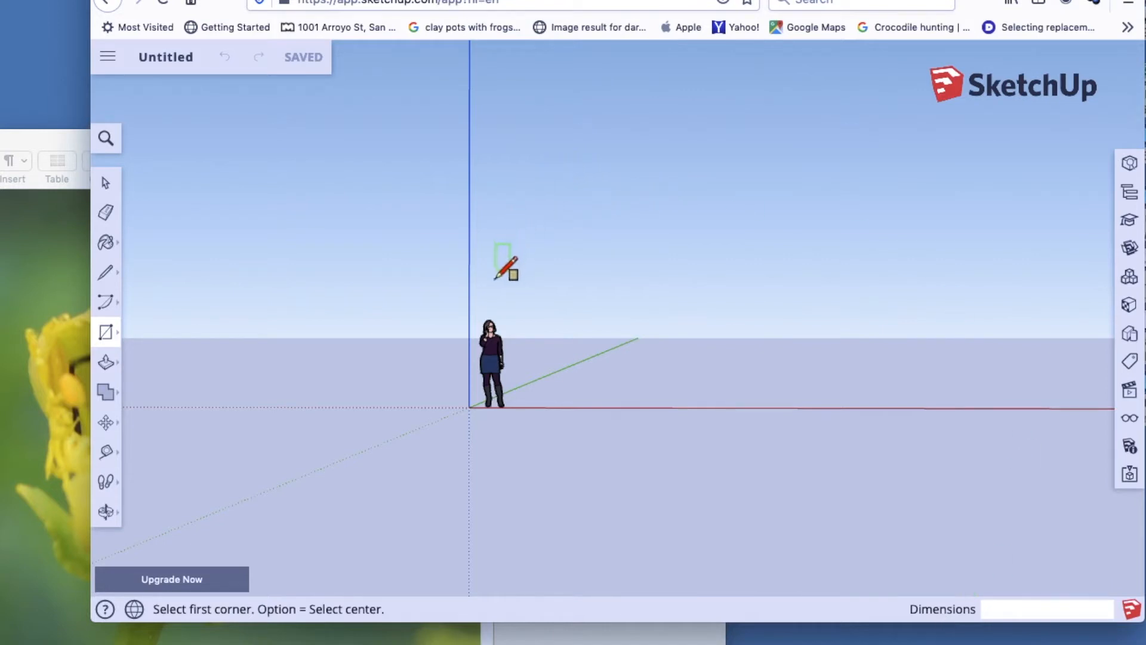
pyautogui.click(543, 272)
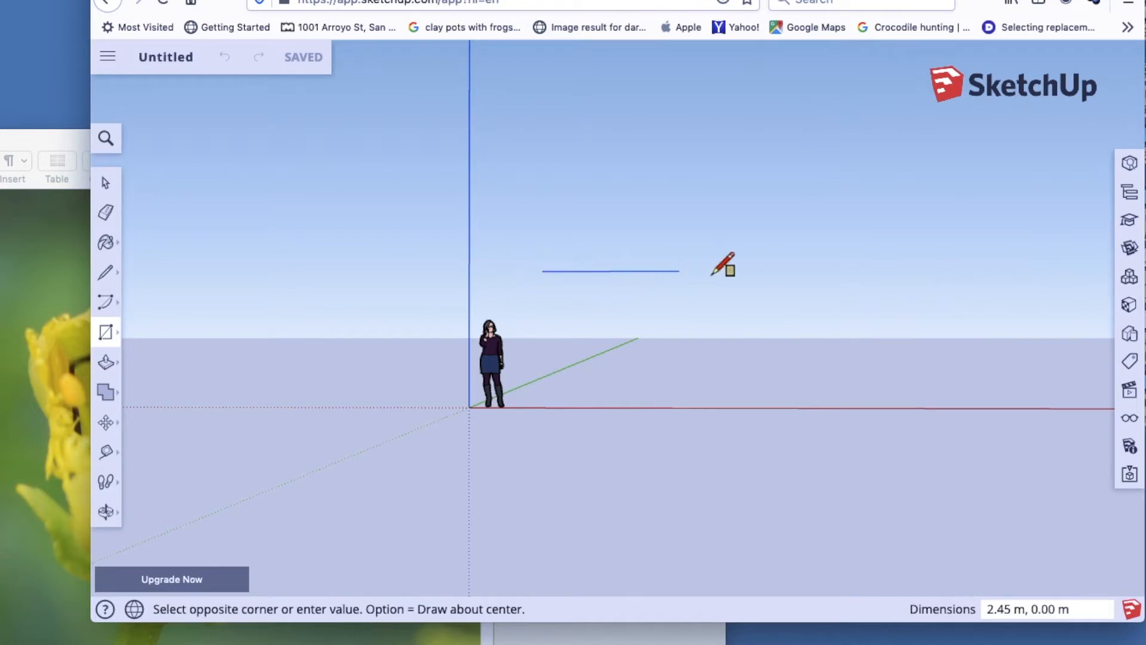
pyautogui.click(761, 411)
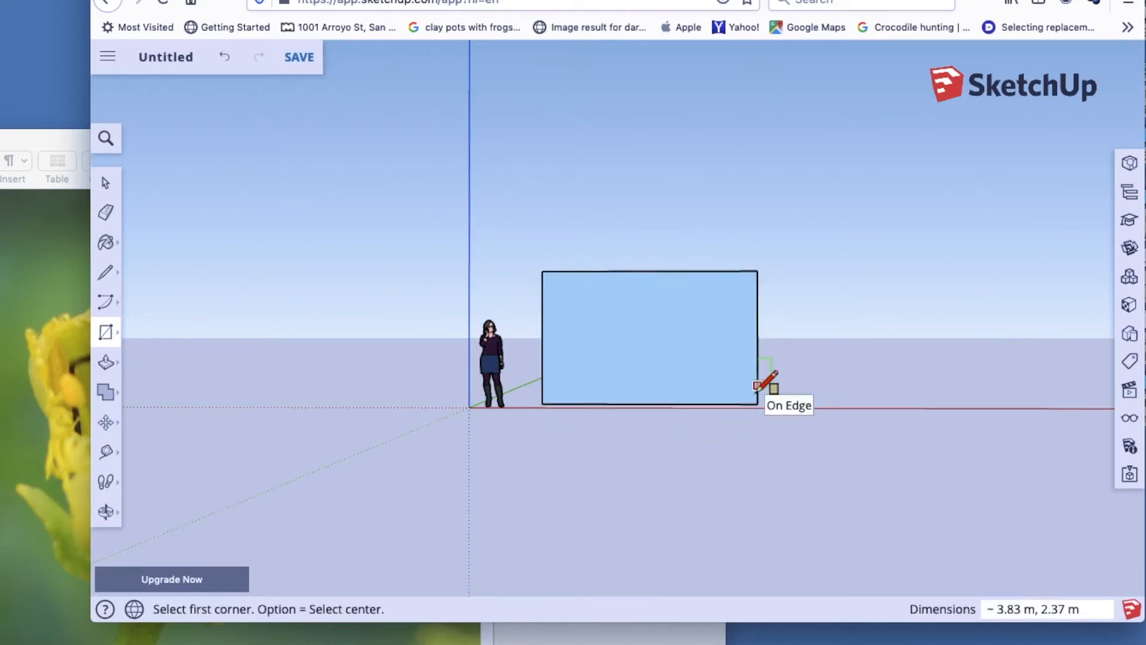
pyautogui.write('d')
pyautogui.press('super+z')
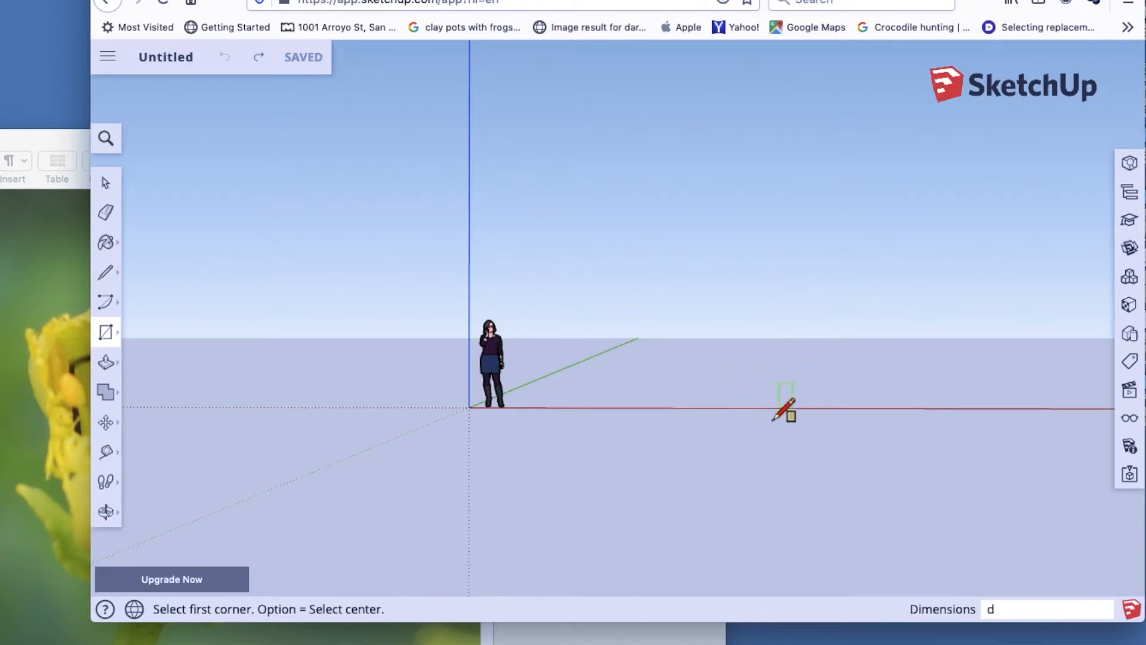
# Step: Draw an upright square of about 3.41 m by 3.41 m beside the figure, with its base near the red axis
pyautogui.click(546, 405)
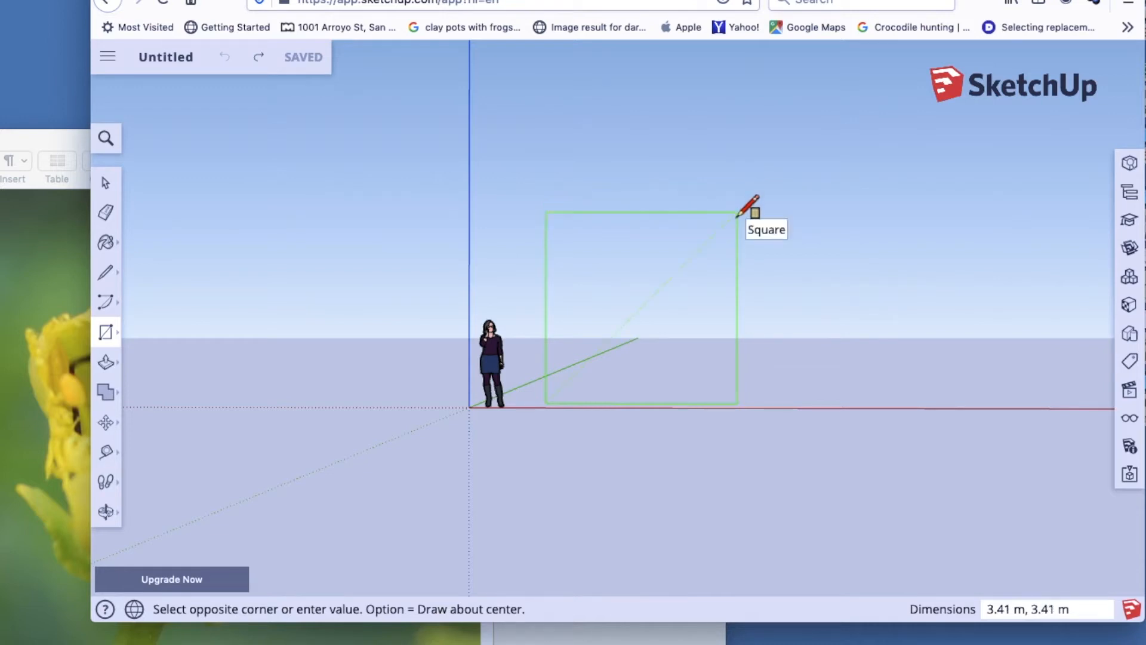
pyautogui.click(738, 216)
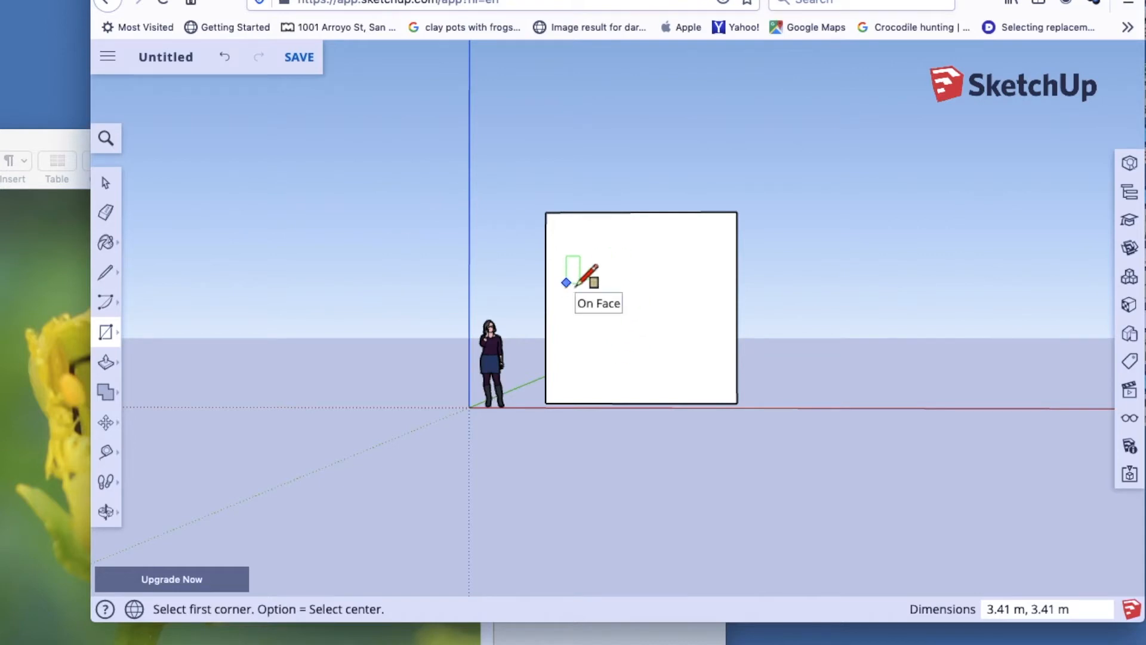
# Step: Orbit, pan and zoom until the square is seen head-on and fills most of the drawing area
pyautogui.click(112, 517)
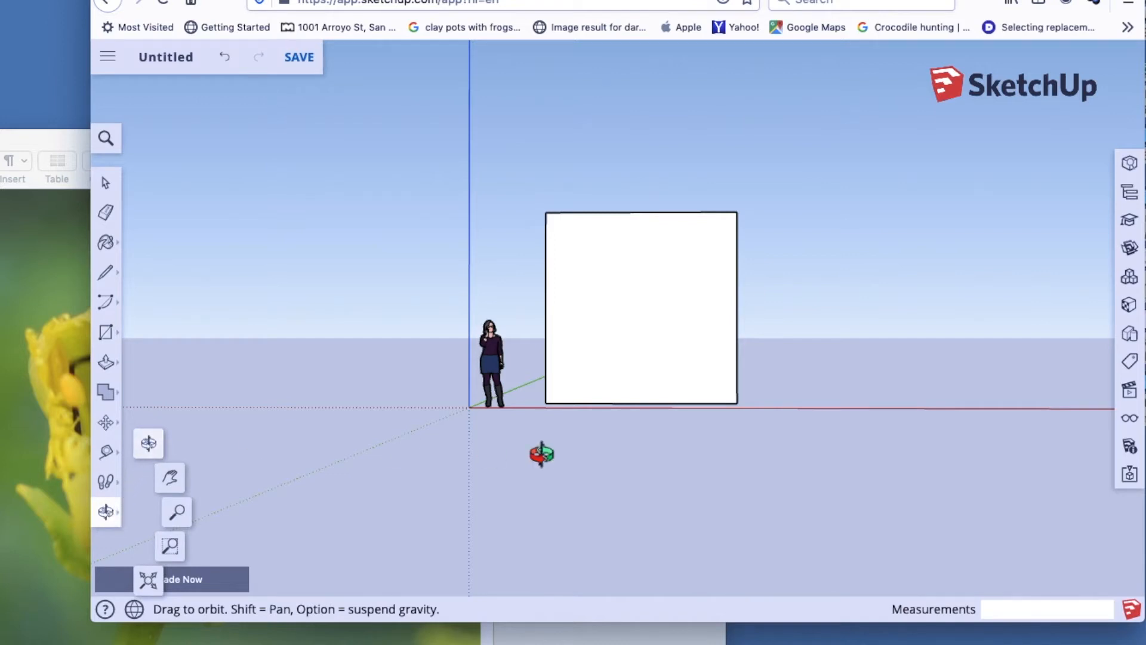
pyautogui.scroll(5, 608, 446)
pyautogui.moveTo(522, 464)
pyautogui.mouseDown()
pyautogui.moveTo(527, 409)
pyautogui.moveTo(557, 637)
pyautogui.moveTo(565, 473)
pyautogui.moveTo(567, 499)
pyautogui.moveTo(511, 461)
pyautogui.mouseUp()
pyautogui.click(106, 512)
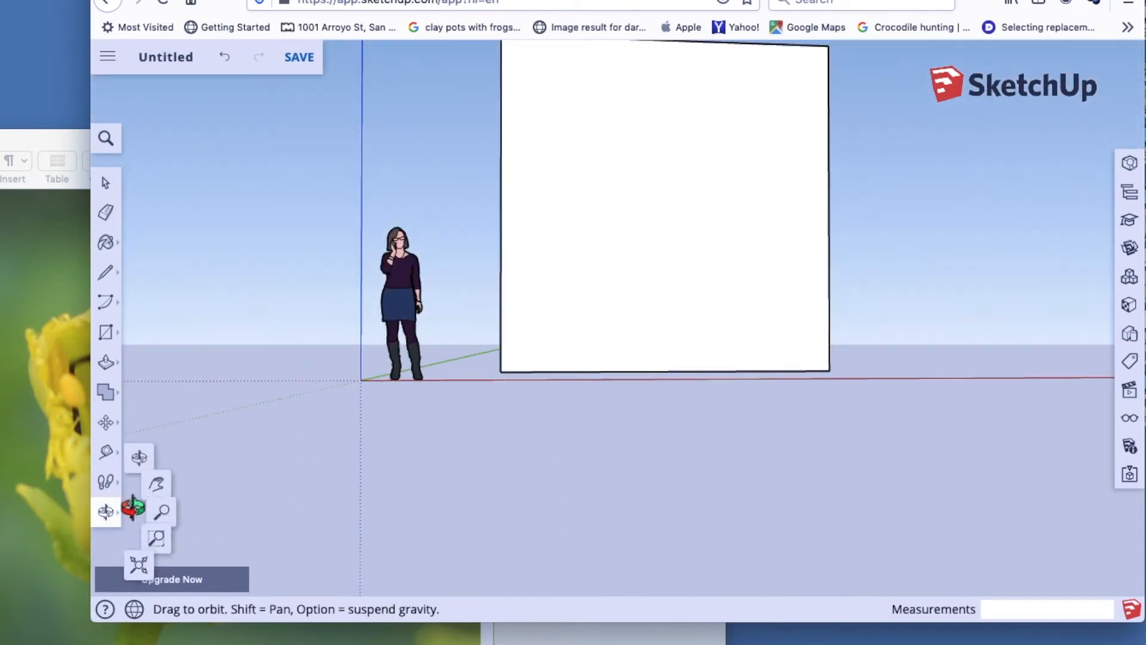
pyautogui.click(170, 480)
pyautogui.moveTo(655, 251); pyautogui.dragTo(603, 414)
pyautogui.scroll(-2, 624, 405)
pyautogui.scroll(5, 623, 404)
pyautogui.scroll(1, 622, 403)
pyautogui.scroll(-2, 622, 401)
pyautogui.scroll(2, 624, 402)
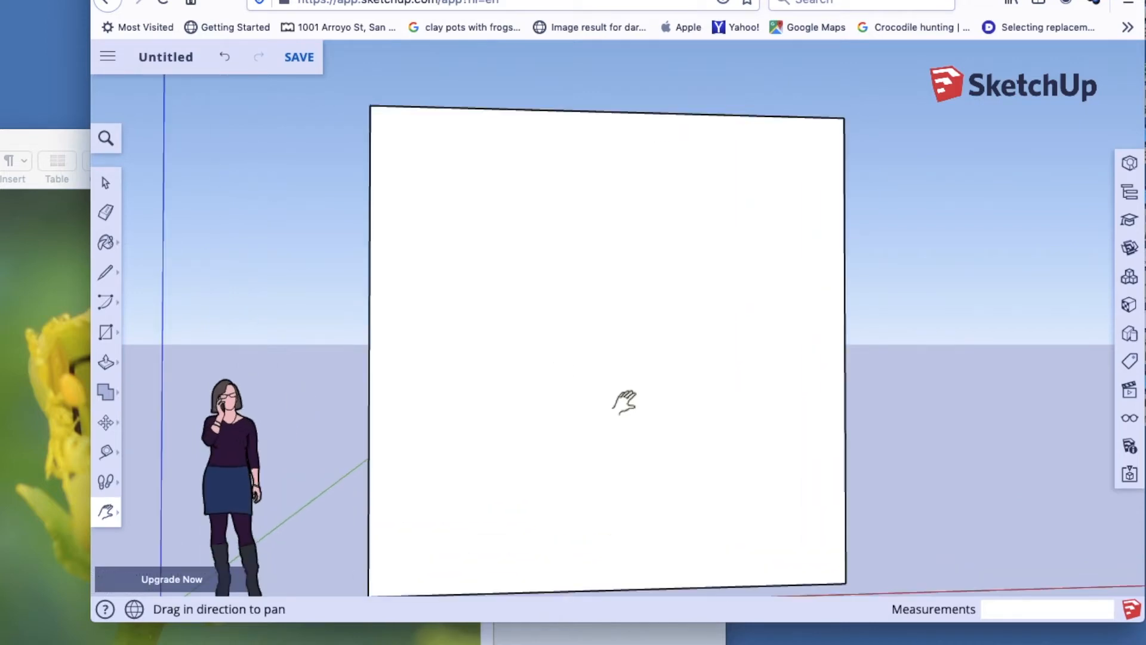
pyautogui.scroll(-1, 624, 402)
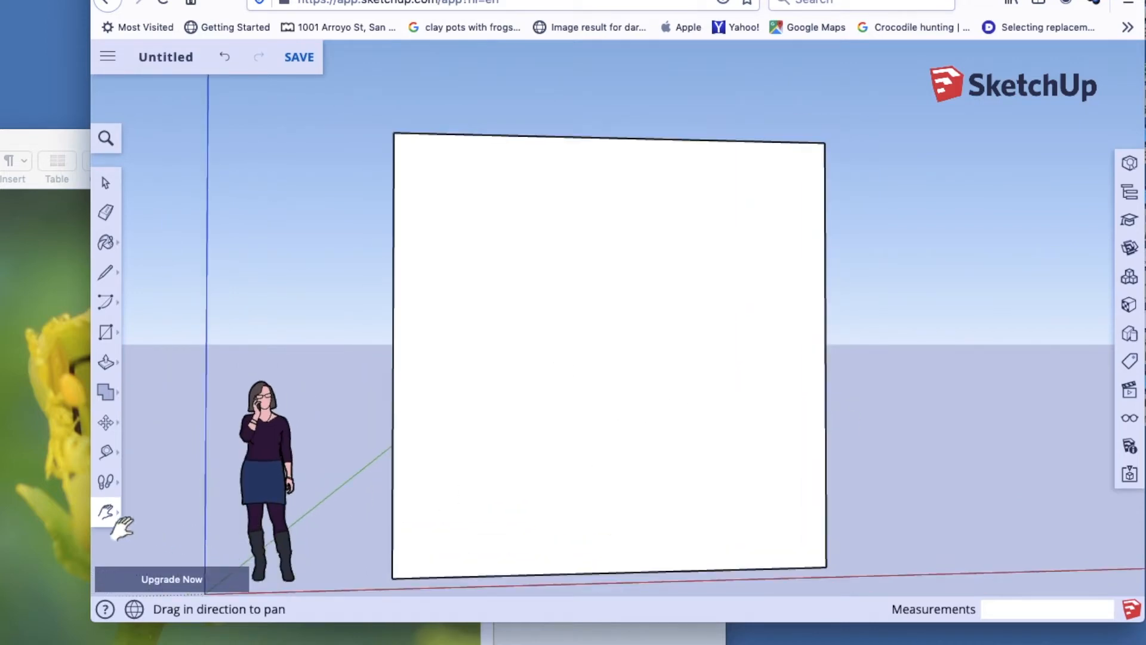
pyautogui.click(108, 513)
pyautogui.click(148, 441)
pyautogui.moveTo(742, 428); pyautogui.dragTo(730, 449)
pyautogui.moveTo(726, 448); pyautogui.dragTo(740, 442)
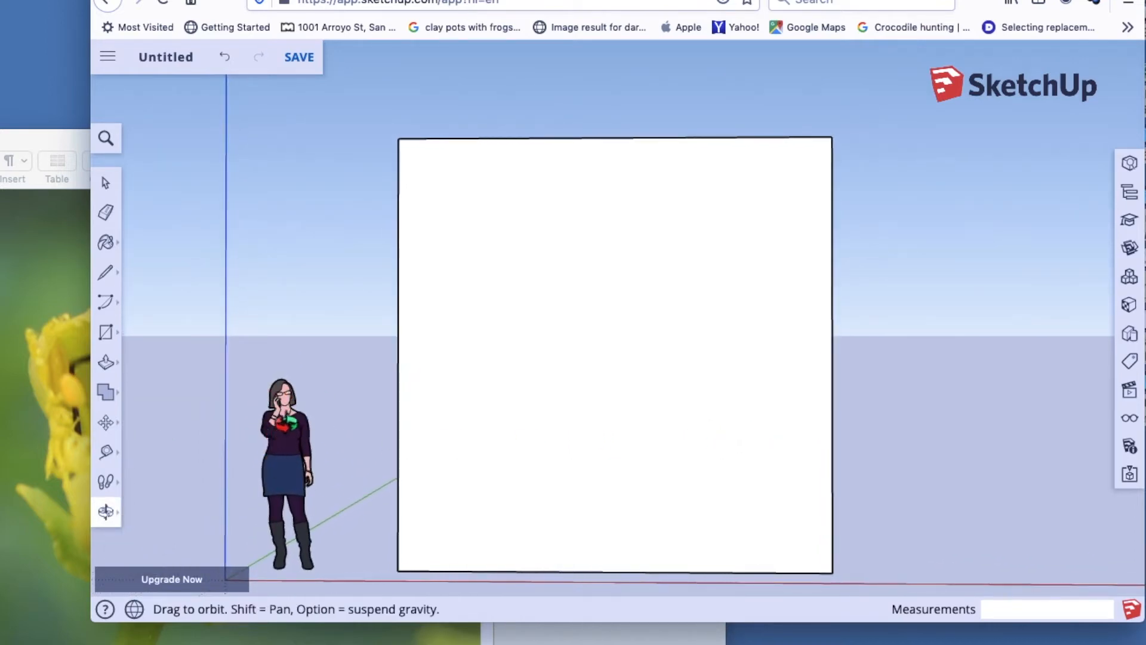
# Step: Erase the standing figure beside the square
pyautogui.click(109, 218)
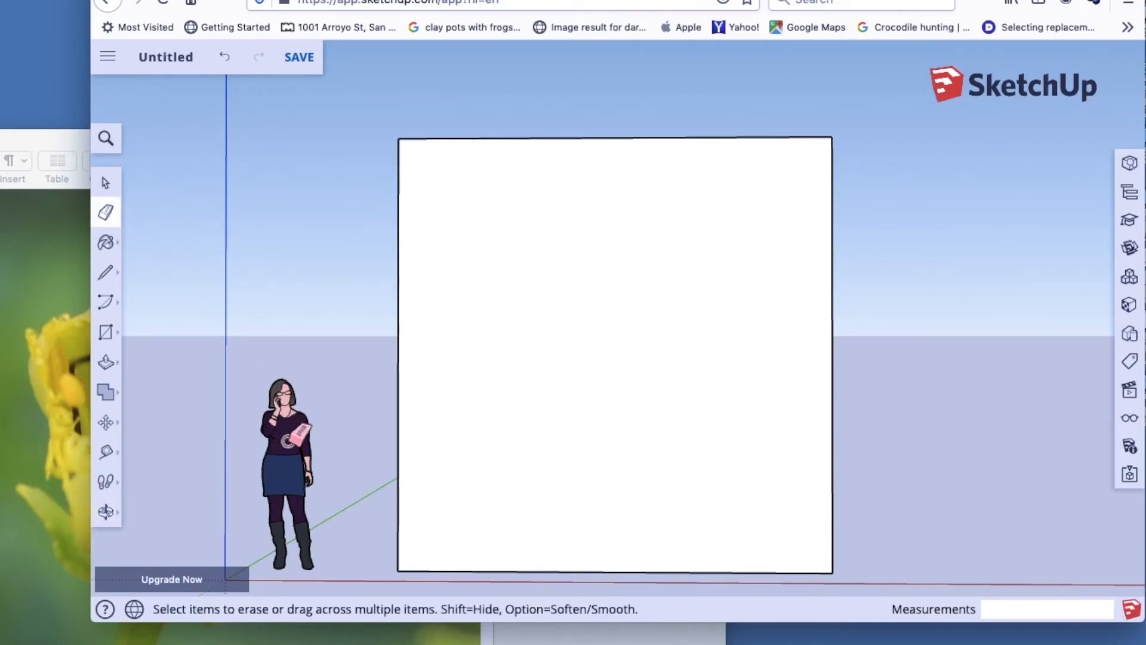
pyautogui.click(288, 444)
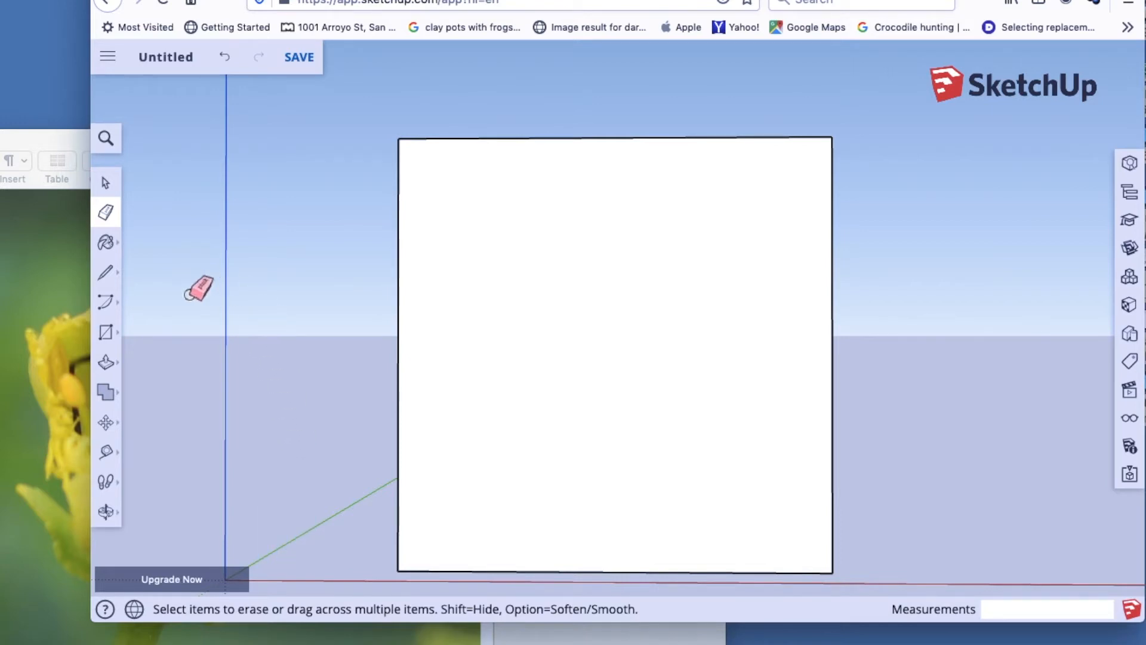
# Step: Bring the Pages window forward to examine the bee and flower photo, and set it aside as a reference
pyautogui.click(52, 324)
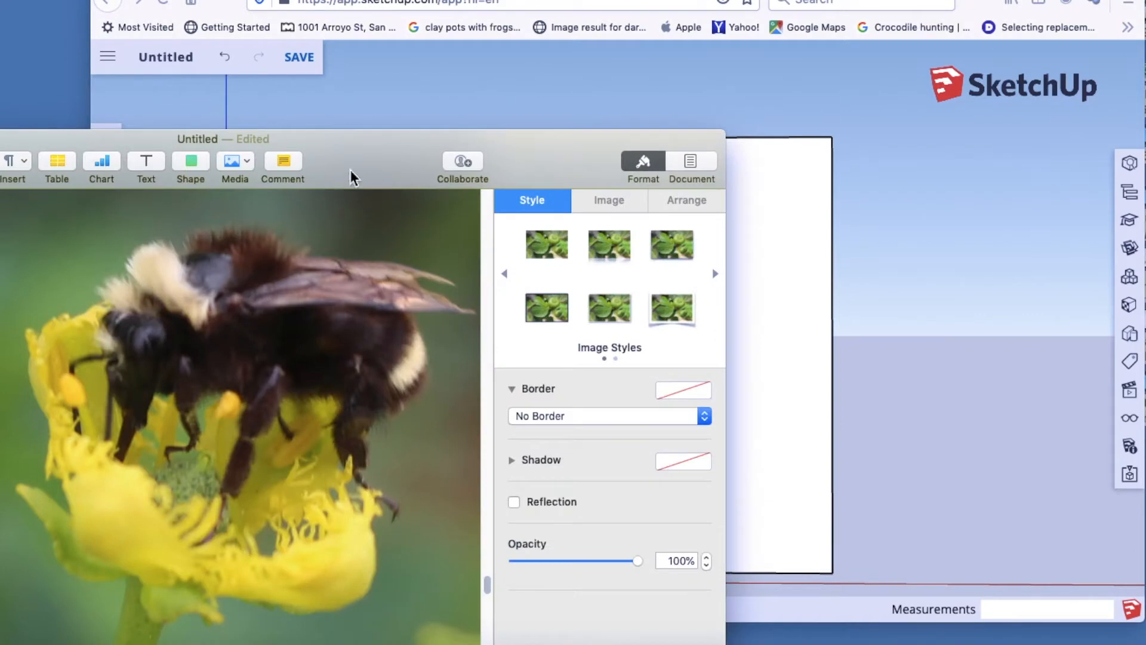
pyautogui.moveTo(349, 169); pyautogui.dragTo(557, 63)
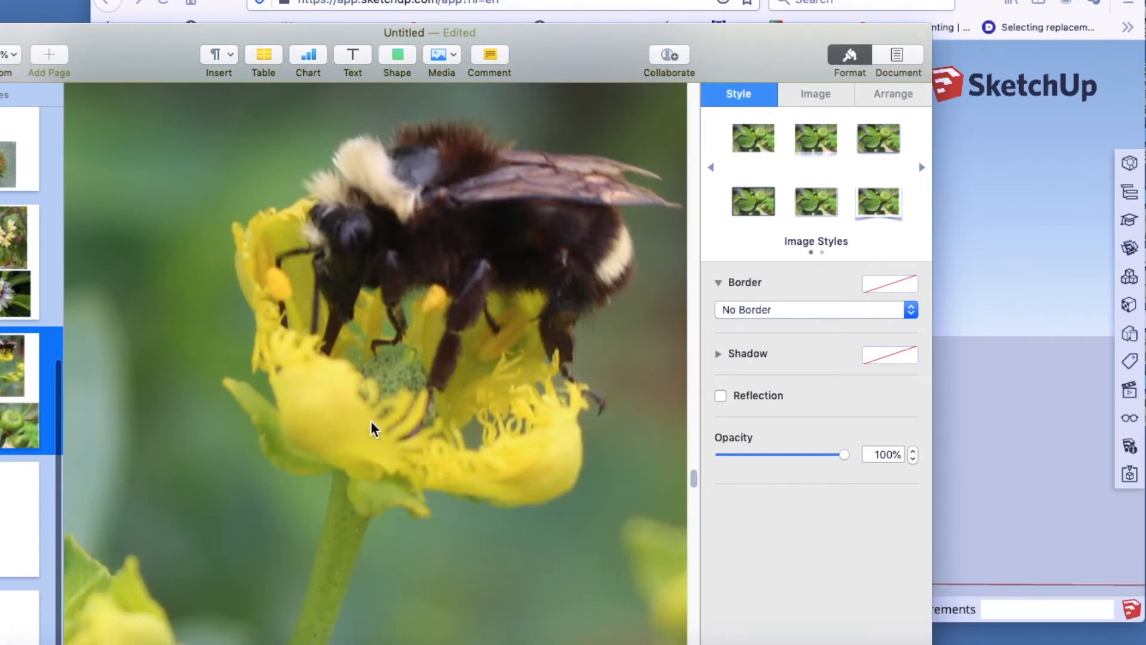
pyautogui.moveTo(586, 50)
pyautogui.mouseDown()
pyautogui.moveTo(440, 43)
pyautogui.moveTo(370, 91)
pyautogui.moveTo(354, 119)
pyautogui.mouseUp()
# Step: Switch back to SketchUp and try to start a straight line on the face of the upright square
pyautogui.click(763, 275)
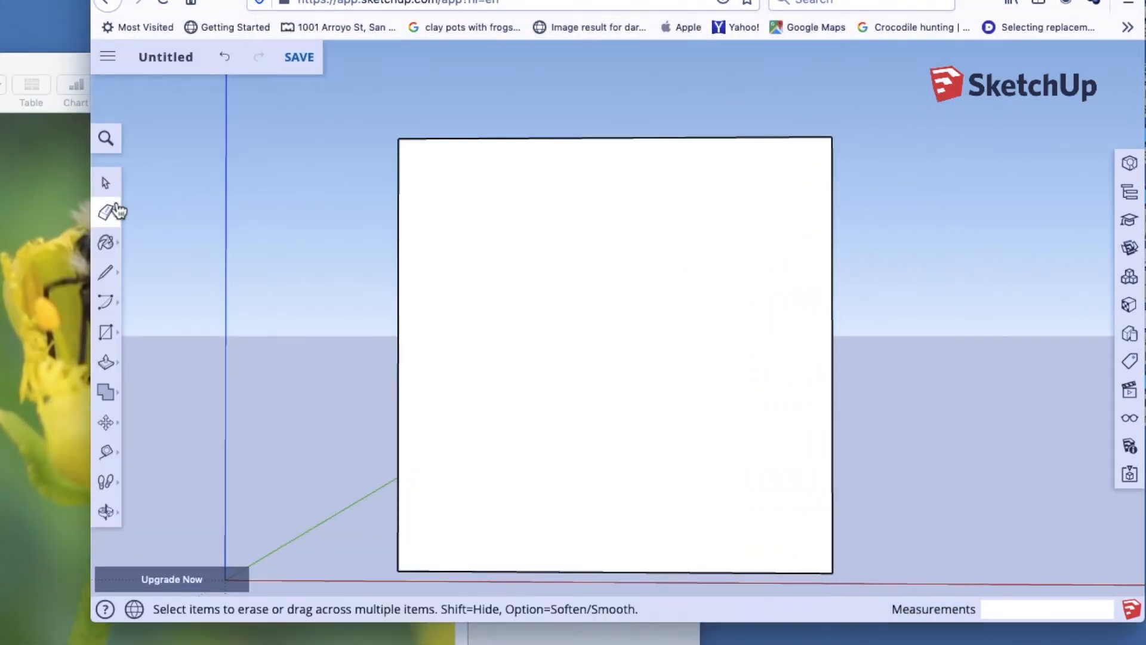
pyautogui.click(107, 280)
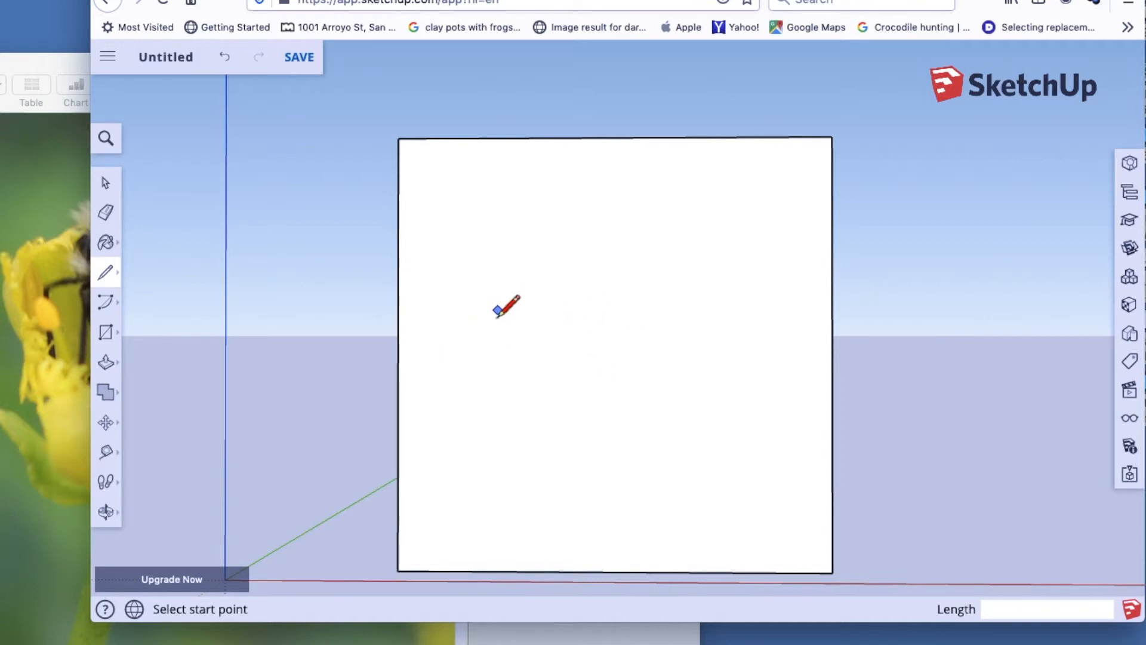
pyautogui.click(502, 280)
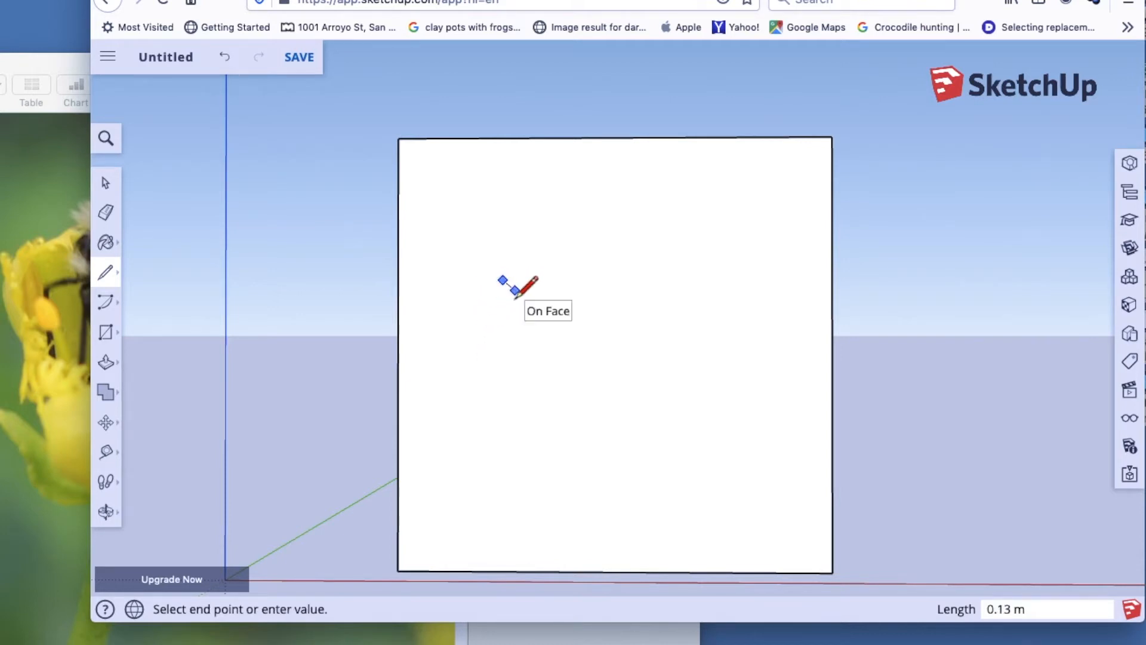
pyautogui.hotkey('ctrl', 'z')
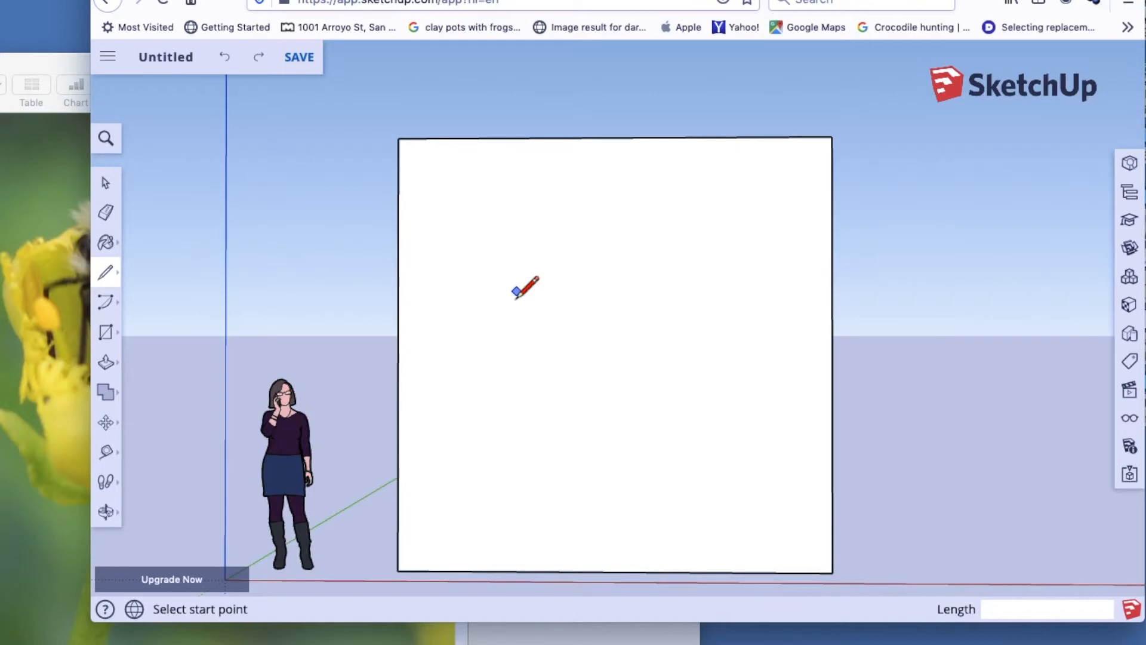
# Step: Erase the restored standing figure beside the square
pyautogui.click(118, 224)
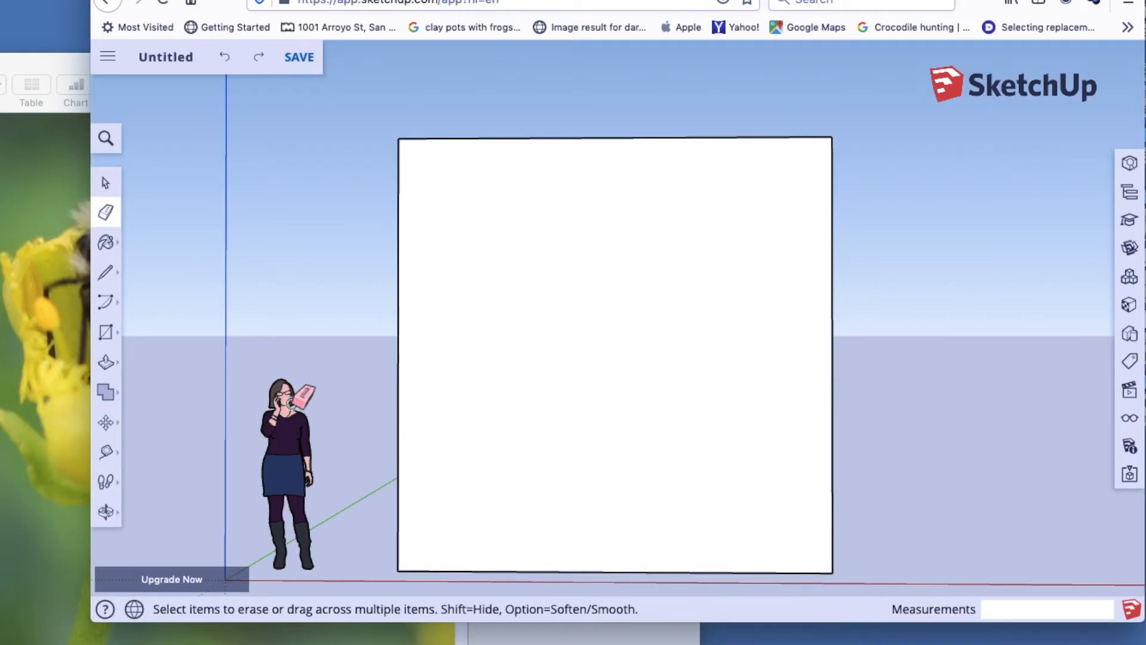
pyautogui.click(289, 418)
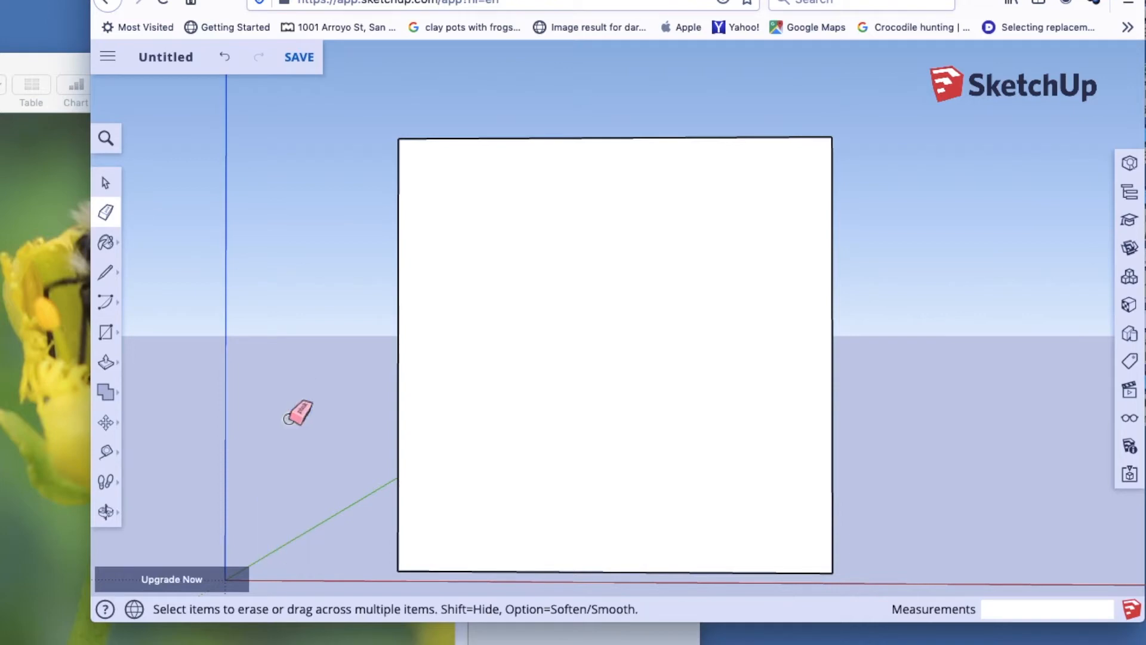
# Step: Draw two freehand petal outlines on the square: a tall one at the left and a wide one at the lower middle, touching its base
pyautogui.click(114, 279)
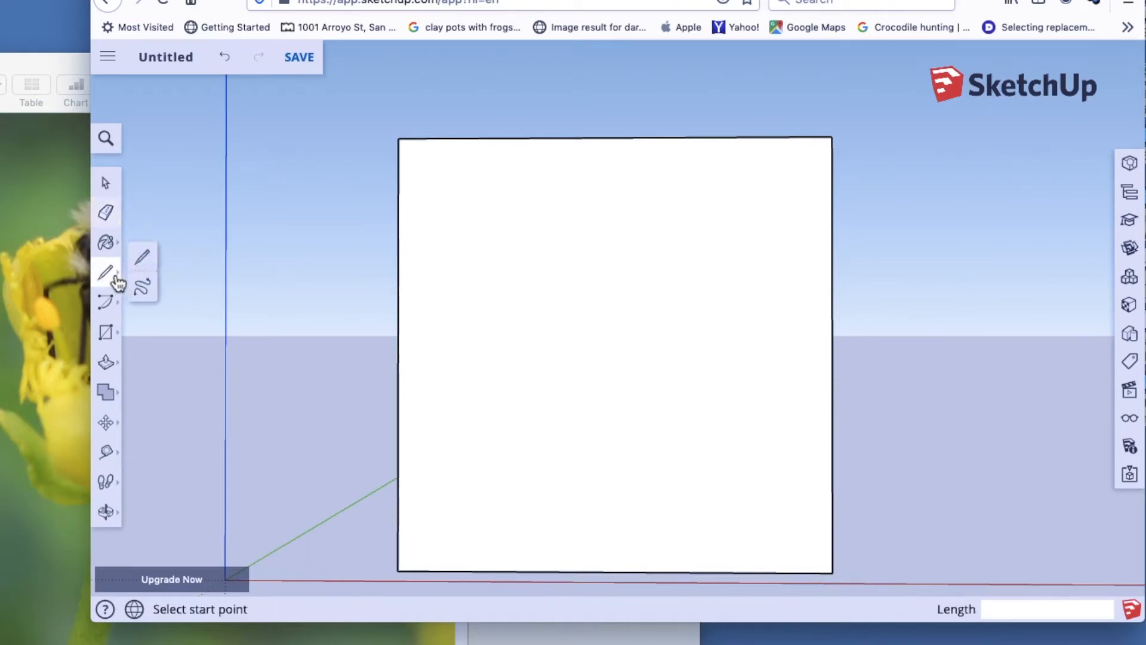
pyautogui.click(156, 297)
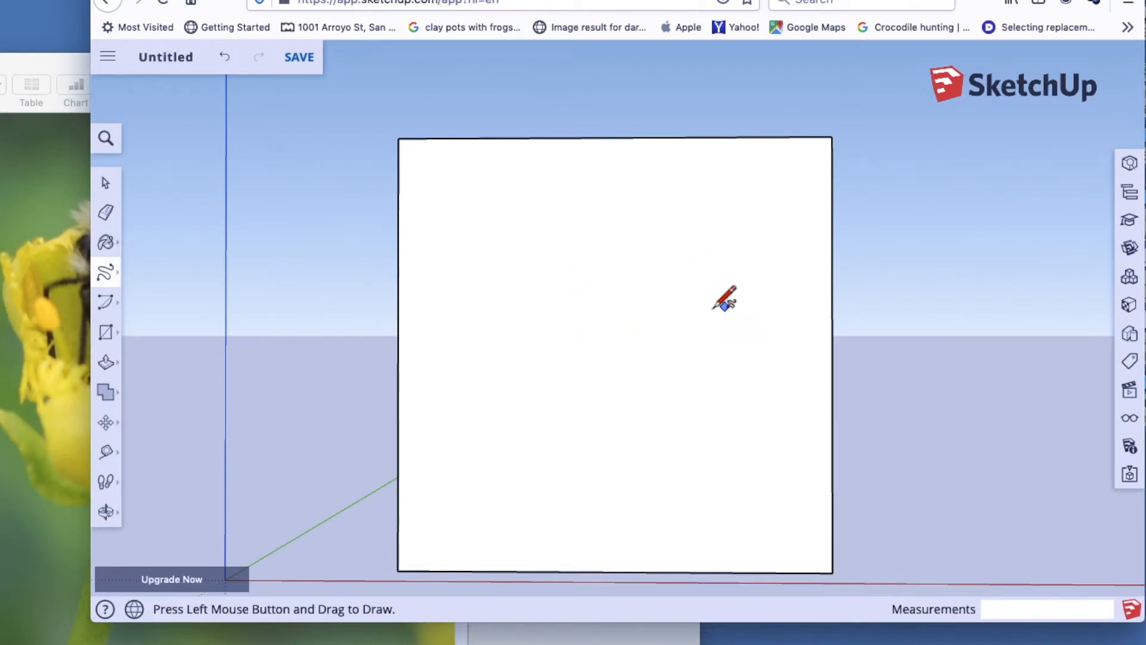
pyautogui.moveTo(461, 301)
pyautogui.mouseDown()
pyautogui.moveTo(451, 325)
pyautogui.moveTo(466, 386)
pyautogui.moveTo(499, 423)
pyautogui.moveTo(539, 375)
pyautogui.moveTo(555, 303)
pyautogui.moveTo(503, 282)
pyautogui.moveTo(454, 324)
pyautogui.mouseUp()
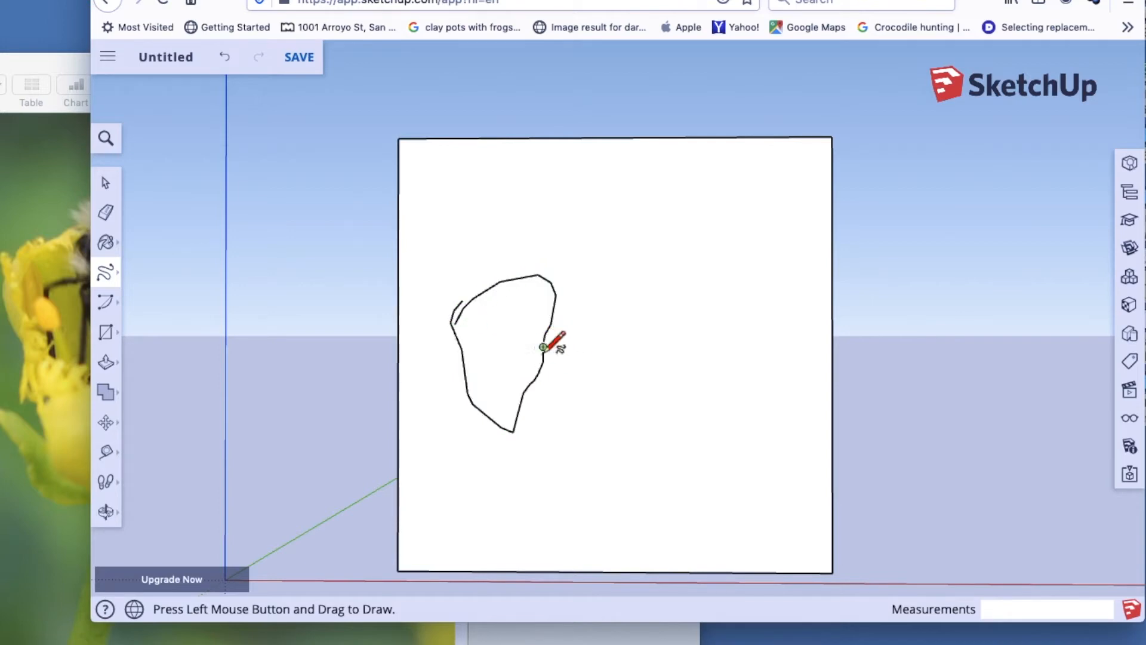
pyautogui.moveTo(497, 432)
pyautogui.mouseDown()
pyautogui.moveTo(531, 508)
pyautogui.moveTo(597, 531)
pyautogui.moveTo(713, 493)
pyautogui.moveTo(689, 407)
pyautogui.moveTo(546, 392)
pyautogui.moveTo(517, 412)
pyautogui.mouseUp()
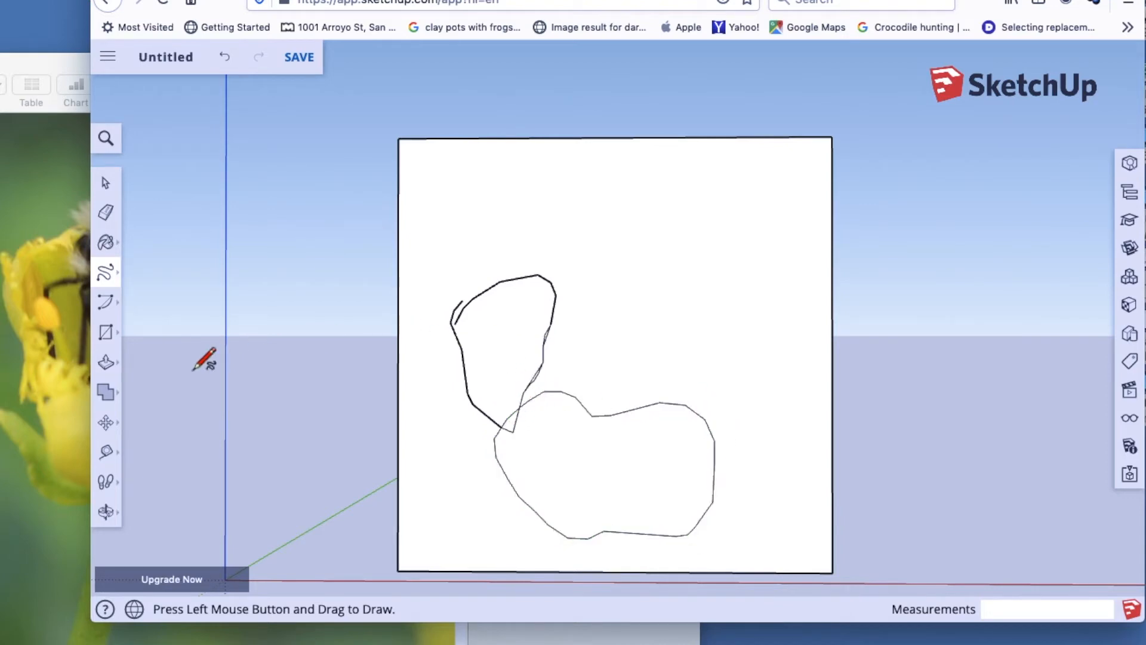
# Step: Check the flower photo in Pages, return to SketchUp, and draw a curved freehand petal rising from the wide petal's right edge
pyautogui.click(69, 379)
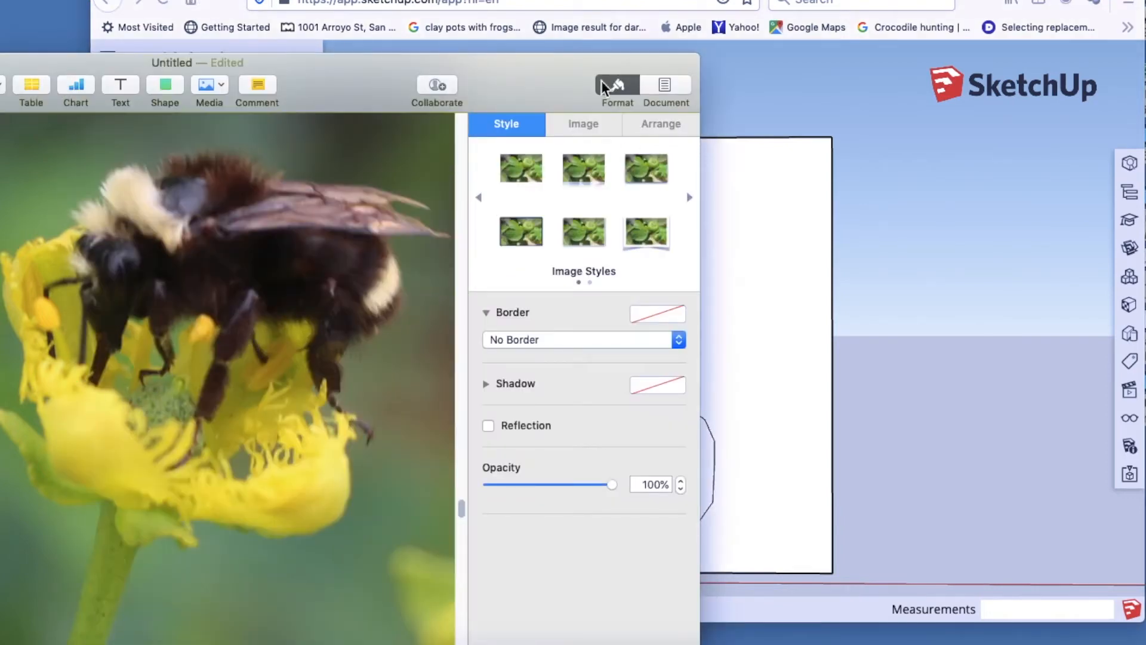
pyautogui.moveTo(584, 76)
pyautogui.mouseDown()
pyautogui.moveTo(428, 70)
pyautogui.moveTo(1024, 0)
pyautogui.moveTo(1145, 31)
pyautogui.moveTo(464, 290)
pyautogui.moveTo(461, 514)
pyautogui.moveTo(501, 46)
pyautogui.moveTo(683, 31)
pyautogui.moveTo(289, 17)
pyautogui.moveTo(622, 4)
pyautogui.moveTo(397, 3)
pyautogui.moveTo(512, 2)
pyautogui.moveTo(465, 3)
pyautogui.mouseUp()
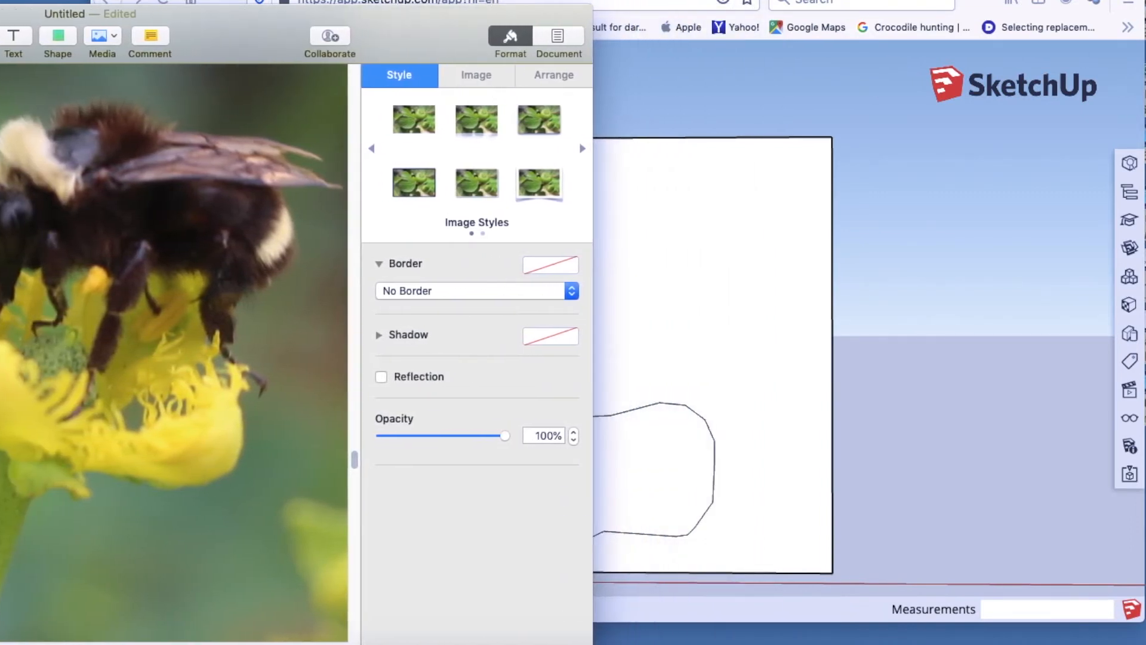
pyautogui.click(644, 214)
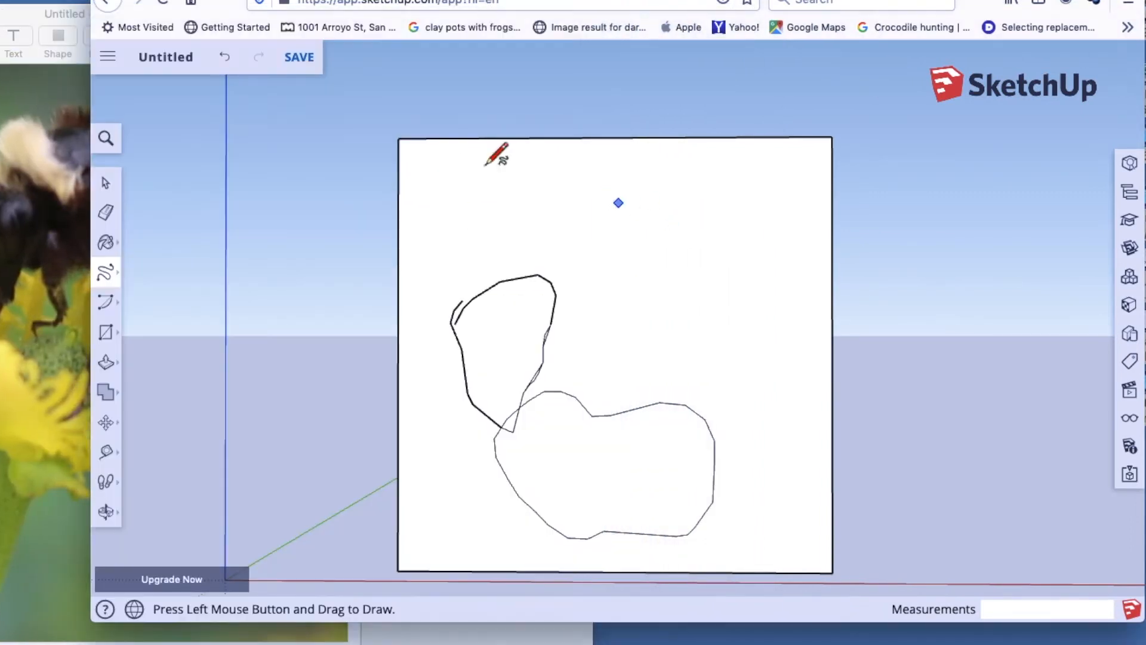
pyautogui.click(110, 274)
pyautogui.click(149, 288)
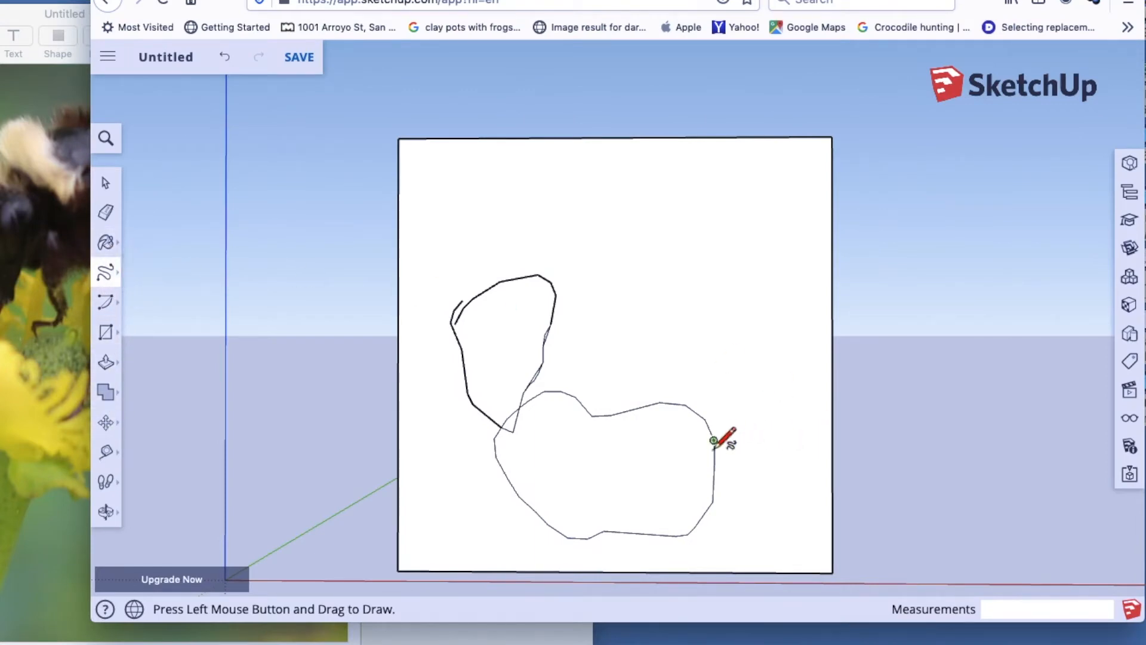
pyautogui.moveTo(712, 500)
pyautogui.mouseDown()
pyautogui.moveTo(740, 471)
pyautogui.moveTo(779, 384)
pyautogui.moveTo(777, 328)
pyautogui.moveTo(735, 302)
pyautogui.moveTo(685, 405)
pyautogui.mouseUp()
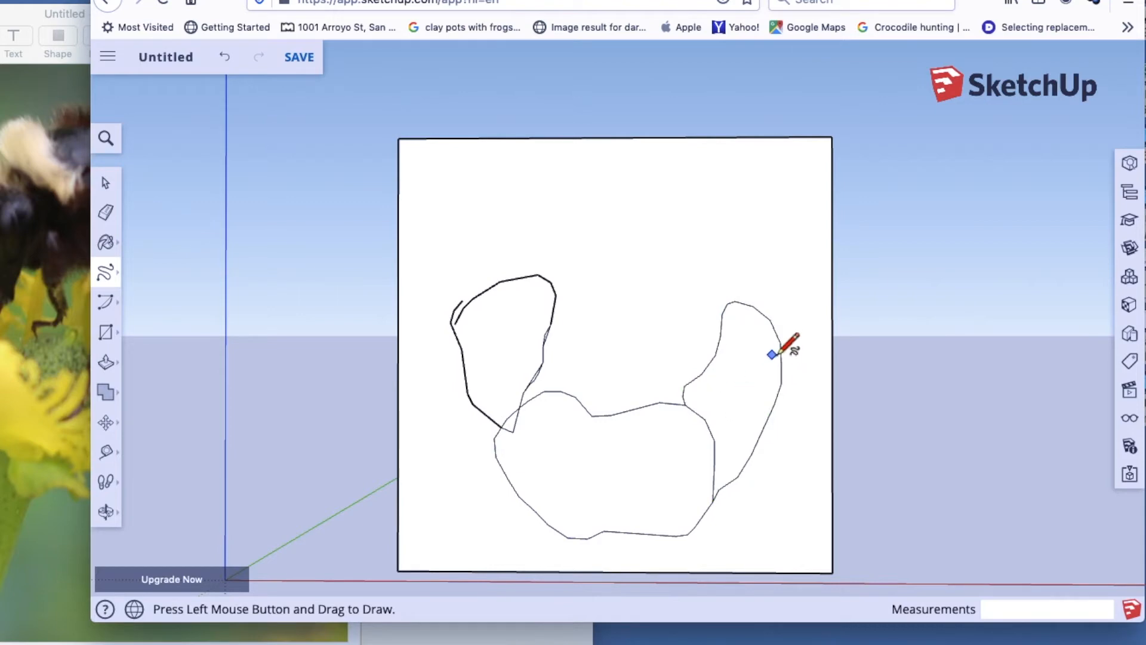
# Step: Check the flower photo again and try to draw a freehand petal outline behind the right petal
pyautogui.click(68, 378)
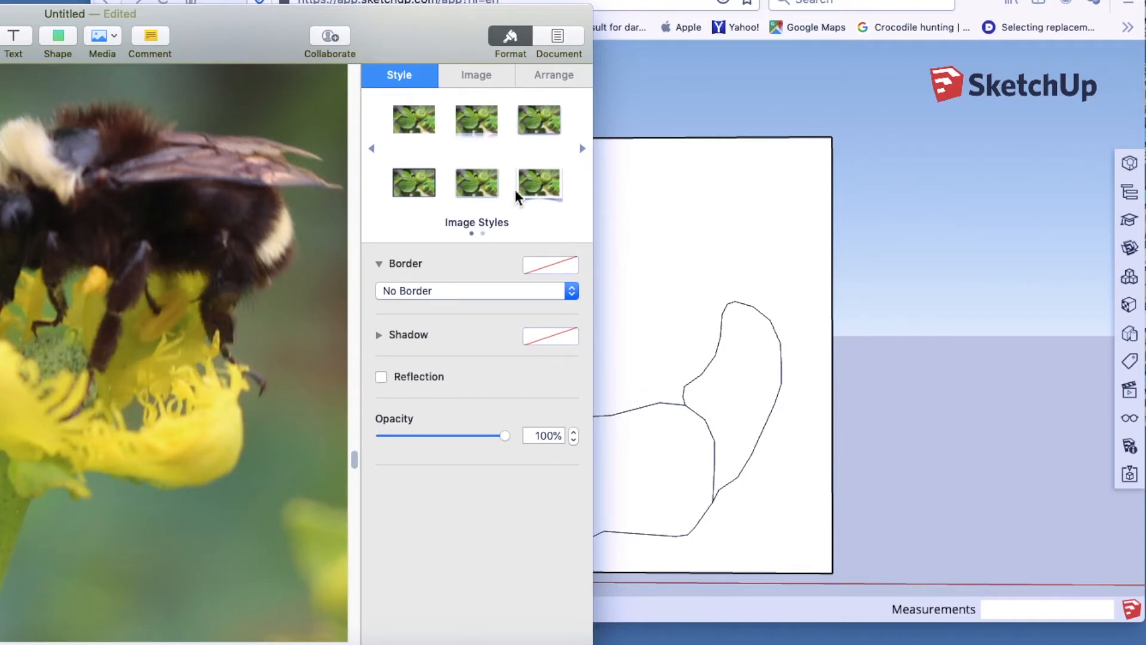
pyautogui.click(646, 261)
pyautogui.moveTo(634, 346)
pyautogui.mouseDown()
pyautogui.moveTo(659, 258)
pyautogui.moveTo(725, 263)
pyautogui.moveTo(770, 318)
pyautogui.mouseUp()
pyautogui.moveTo(633, 348)
pyautogui.mouseDown()
pyautogui.moveTo(629, 373)
pyautogui.moveTo(646, 395)
pyautogui.moveTo(683, 405)
pyautogui.mouseUp()
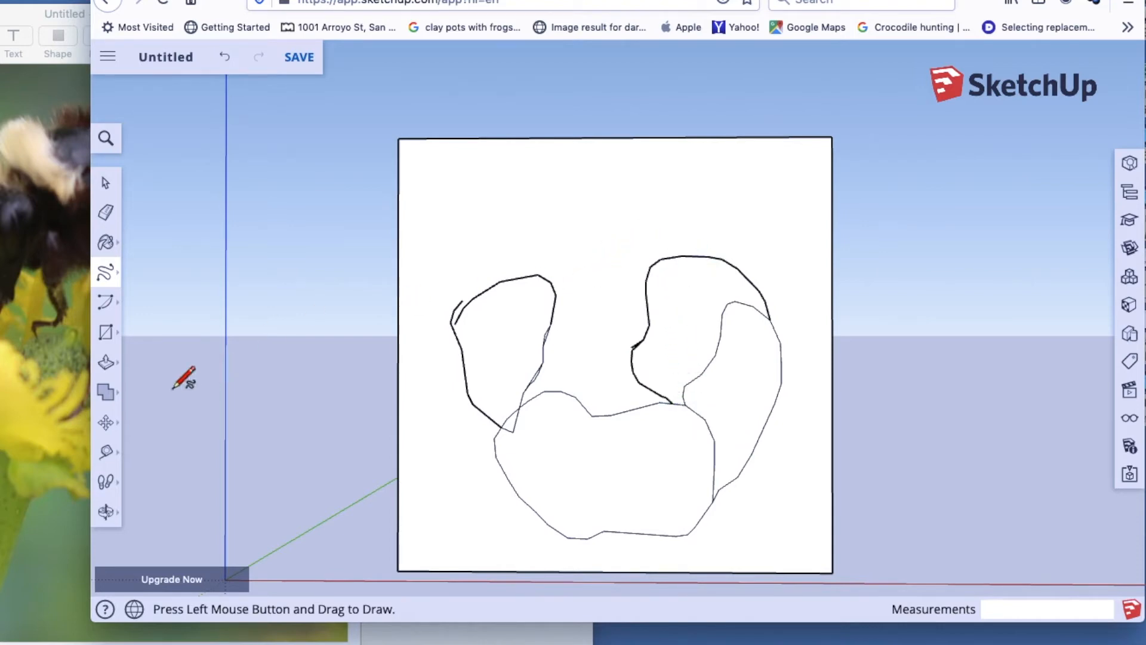
pyautogui.moveTo(642, 338); pyautogui.dragTo(649, 324)
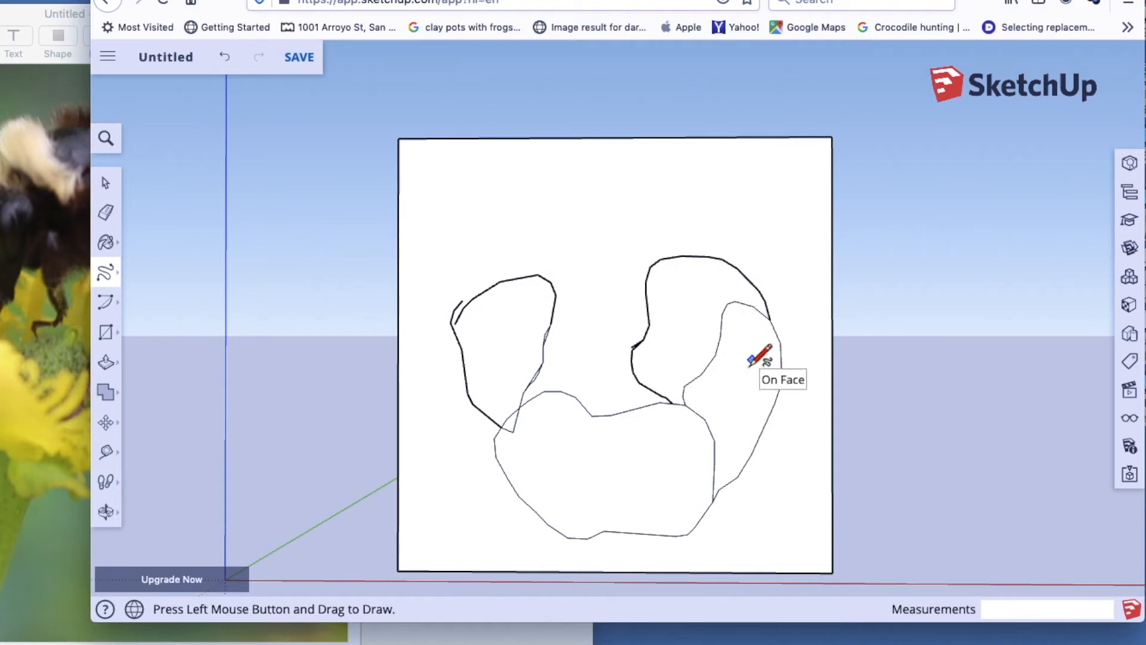
pyautogui.press('super+z')
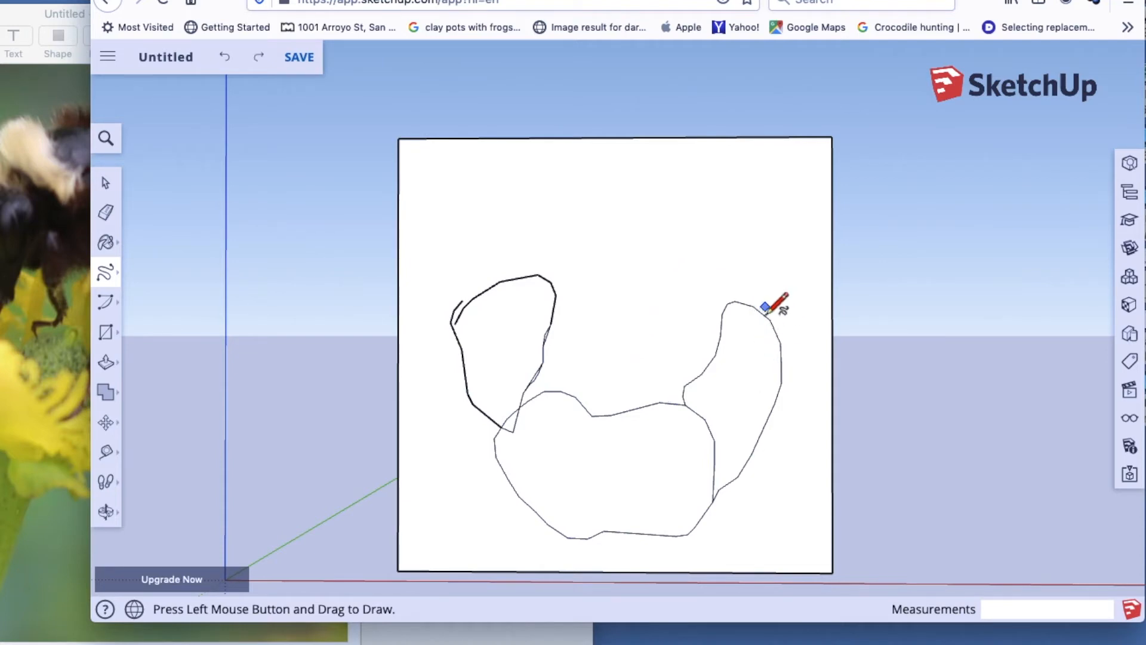
# Step: Draw two freehand back petals, one behind the right petal and one behind the left petal, checking the Pages photo between them
pyautogui.moveTo(769, 321)
pyautogui.mouseDown()
pyautogui.moveTo(733, 240)
pyautogui.moveTo(664, 254)
pyautogui.moveTo(648, 361)
pyautogui.moveTo(660, 403)
pyautogui.mouseUp()
pyautogui.click(45, 363)
pyautogui.doubleClick(221, 43)
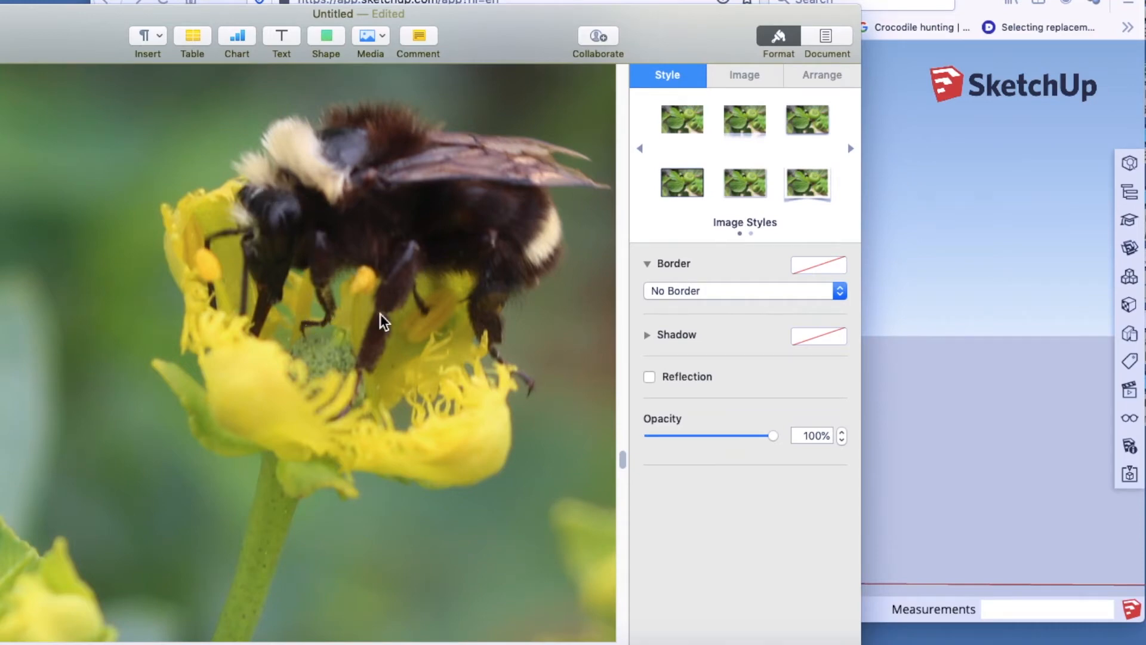
pyautogui.click(909, 399)
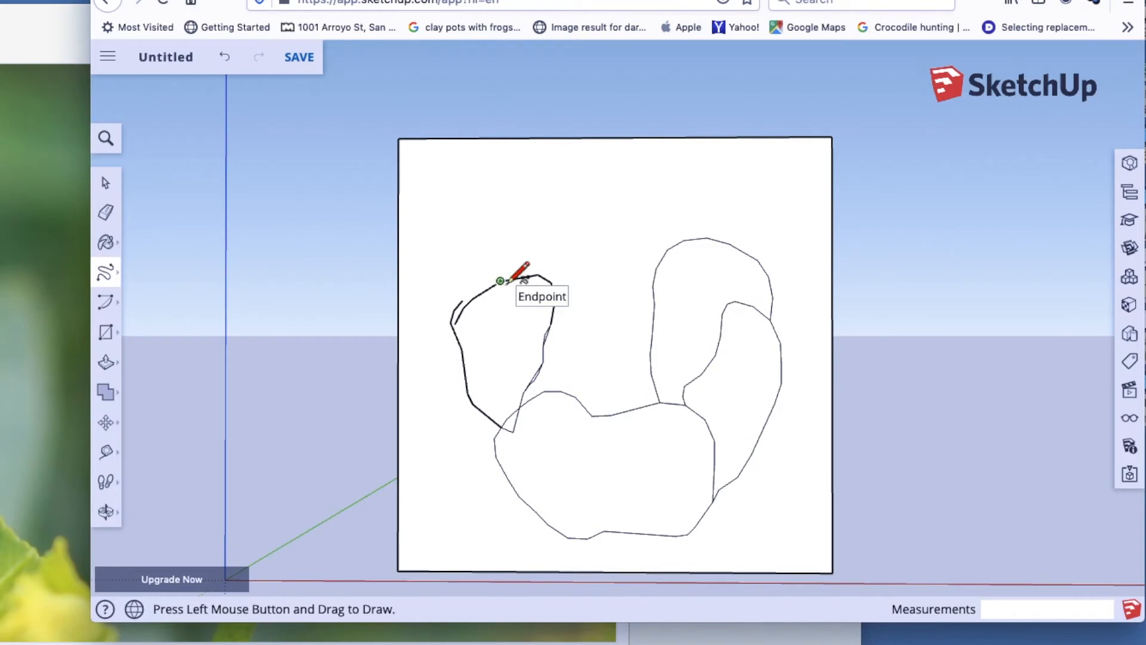
pyautogui.moveTo(500, 280)
pyautogui.mouseDown()
pyautogui.moveTo(504, 248)
pyautogui.moveTo(575, 225)
pyautogui.moveTo(617, 281)
pyautogui.moveTo(624, 338)
pyautogui.moveTo(609, 374)
pyautogui.moveTo(577, 397)
pyautogui.mouseUp()
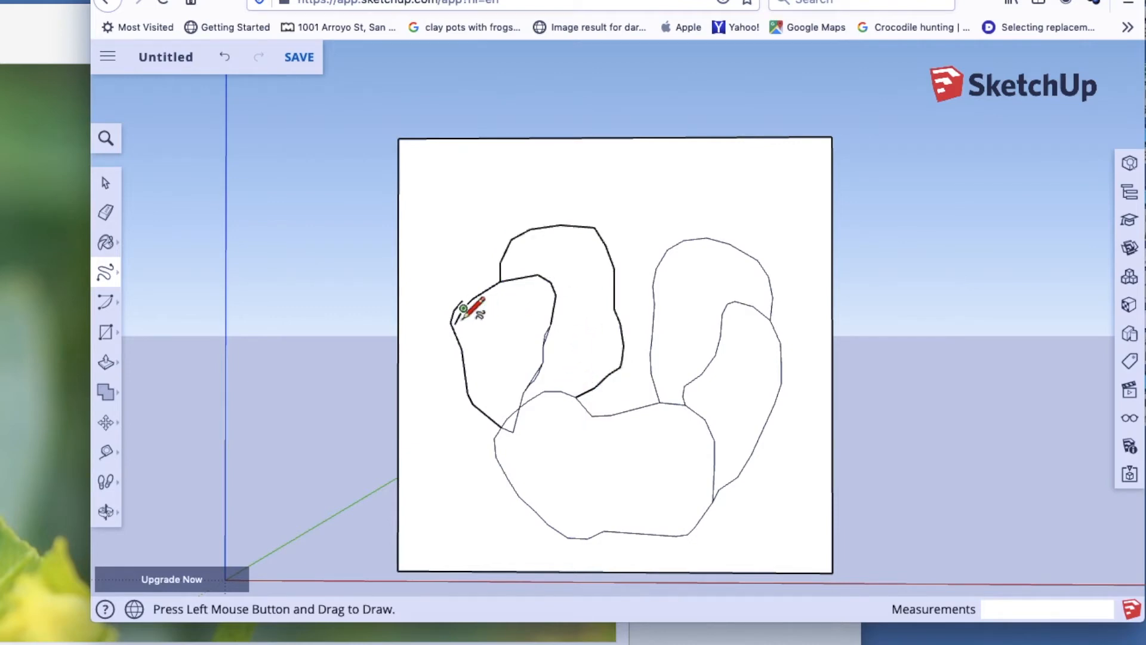
# Step: Erase the stray line at the upper-left tip of the front left petal
pyautogui.scroll(-2, 540, 256)
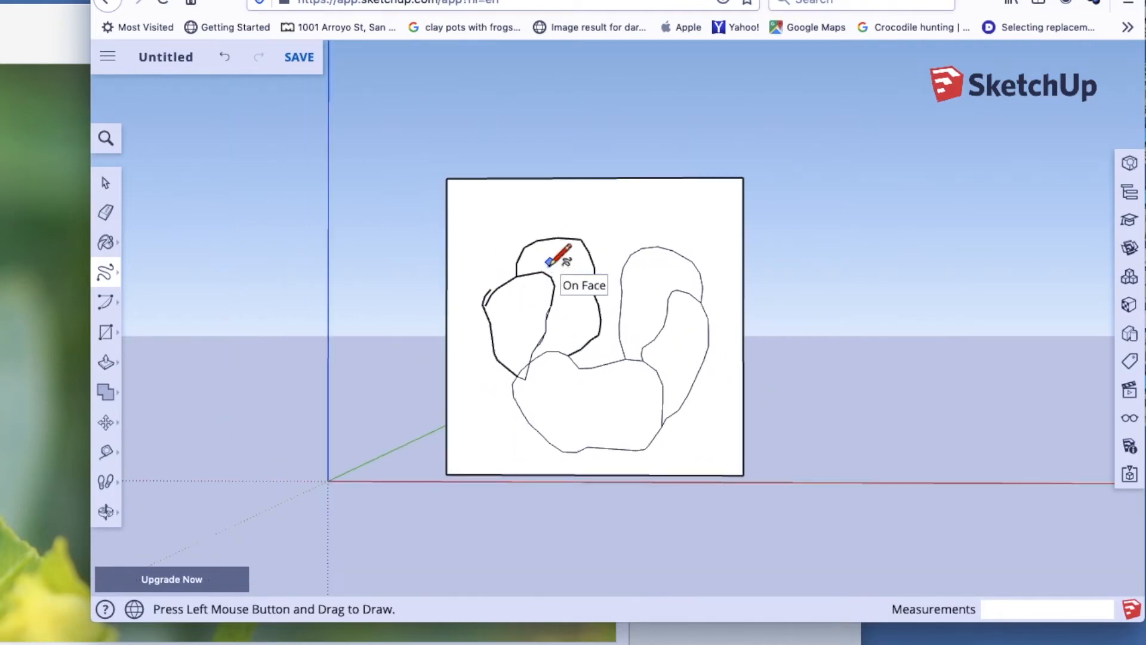
pyautogui.scroll(3, 561, 238)
pyautogui.scroll(3, 546, 243)
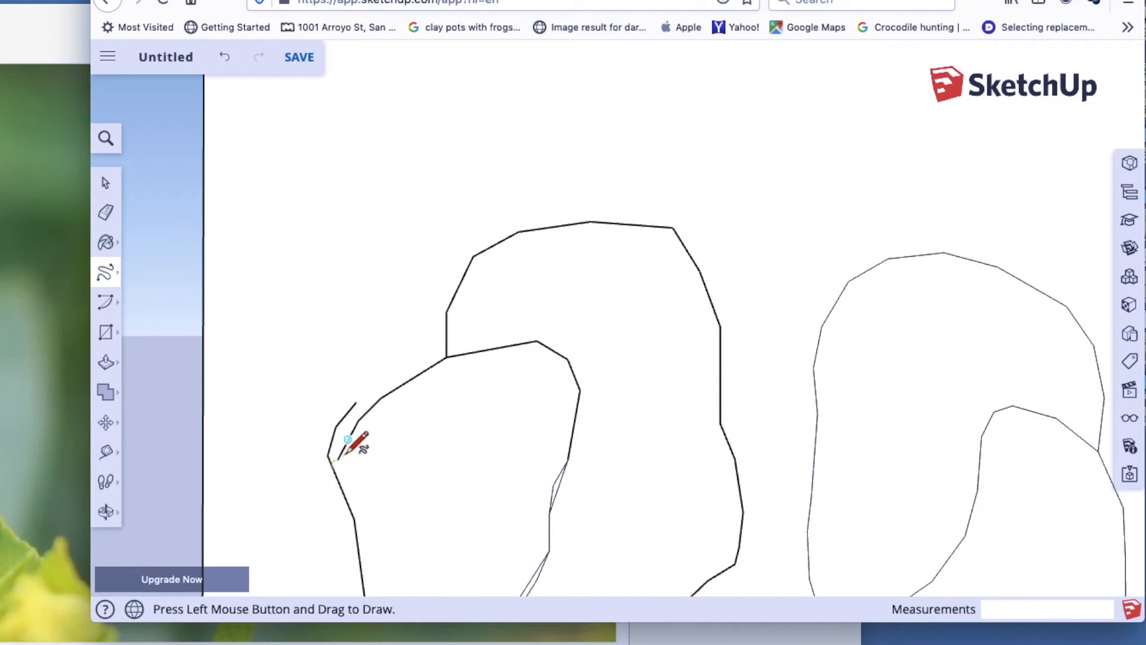
pyautogui.click(106, 212)
pyautogui.click(333, 444)
pyautogui.scroll(-5, 401, 361)
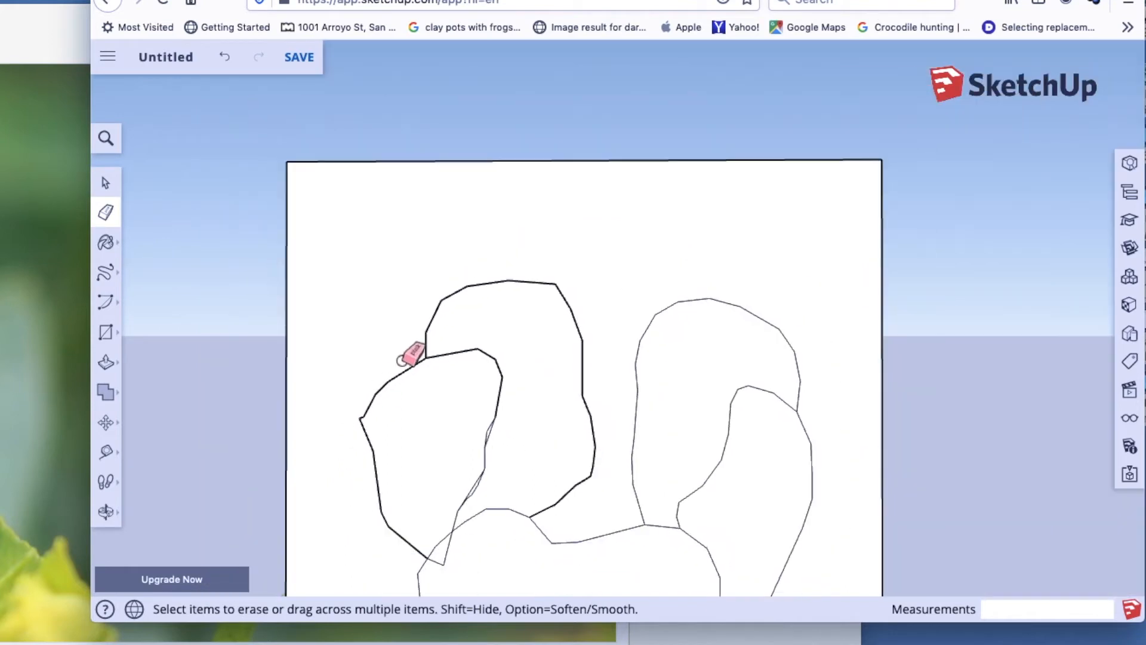
# Step: Erase the doubled line segments along the inner edge of the front left petal
pyautogui.scroll(5, 403, 361)
pyautogui.click(552, 482)
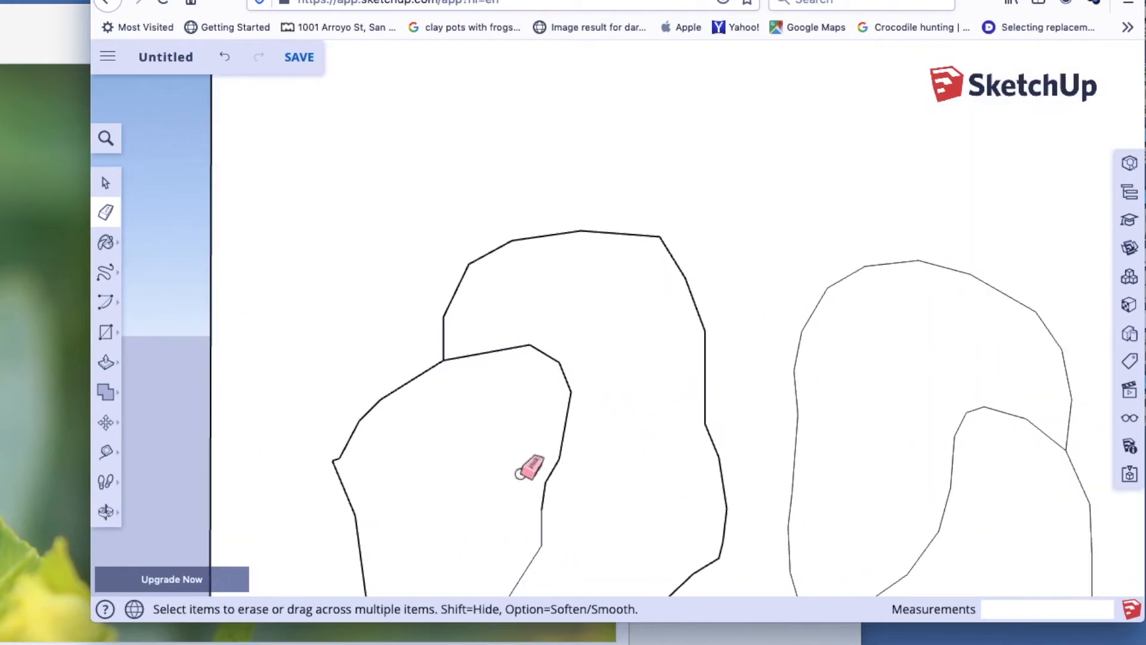
pyautogui.scroll(-4, 529, 469)
pyautogui.scroll(2, 526, 457)
pyautogui.scroll(-3, 525, 455)
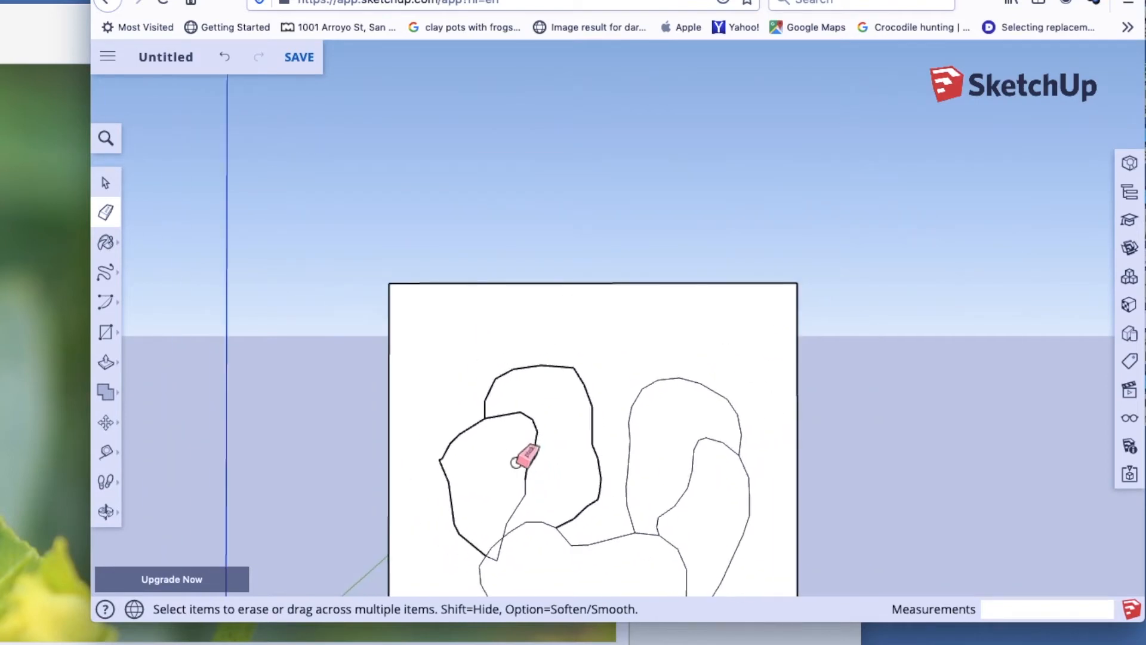
# Step: Erase the overlapping lines at the left petal's base and the edge dividing the two left petals
pyautogui.click(103, 514)
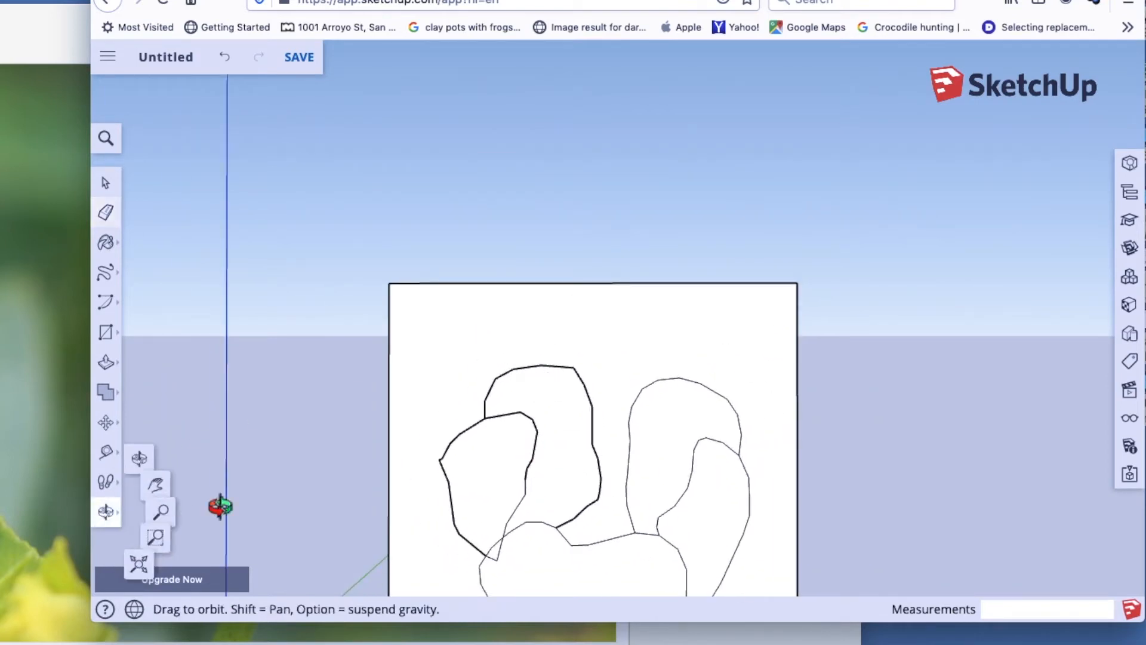
pyautogui.click(172, 480)
pyautogui.moveTo(499, 537); pyautogui.dragTo(507, 328)
pyautogui.scroll(8, 513, 327)
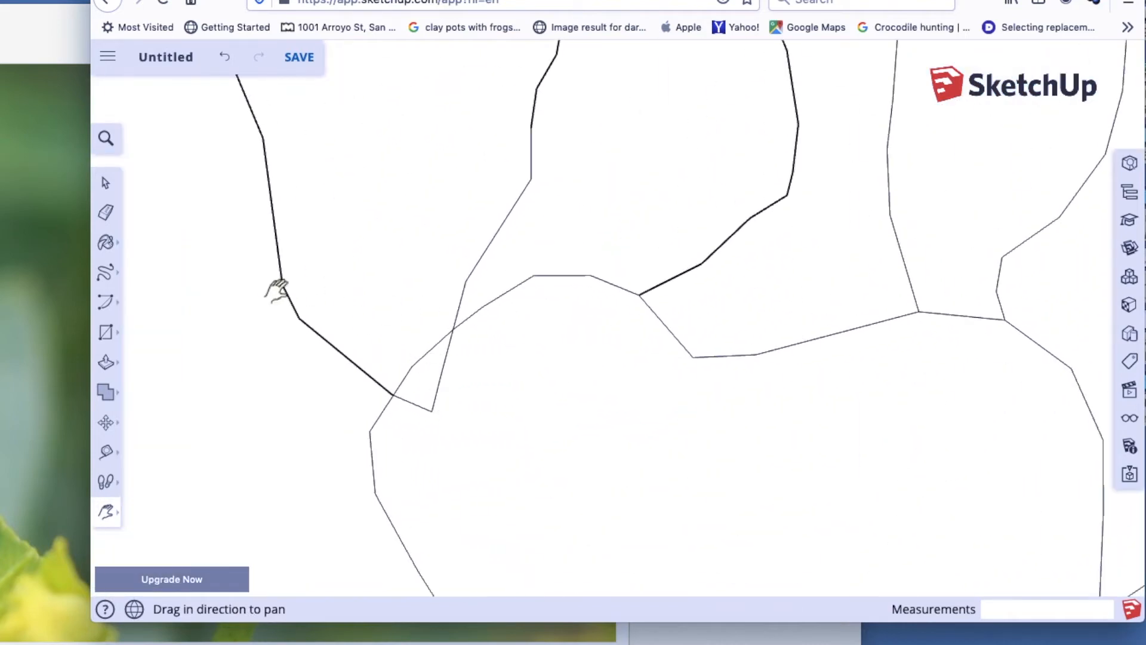
pyautogui.click(106, 212)
pyautogui.scroll(-6, 462, 123)
# Step: Draw a freehand curve closing the merged left petal's base across the wide petal, and erase the wide petal's arc above it
pyautogui.click(106, 272)
pyautogui.moveTo(353, 344); pyautogui.dragTo(474, 296)
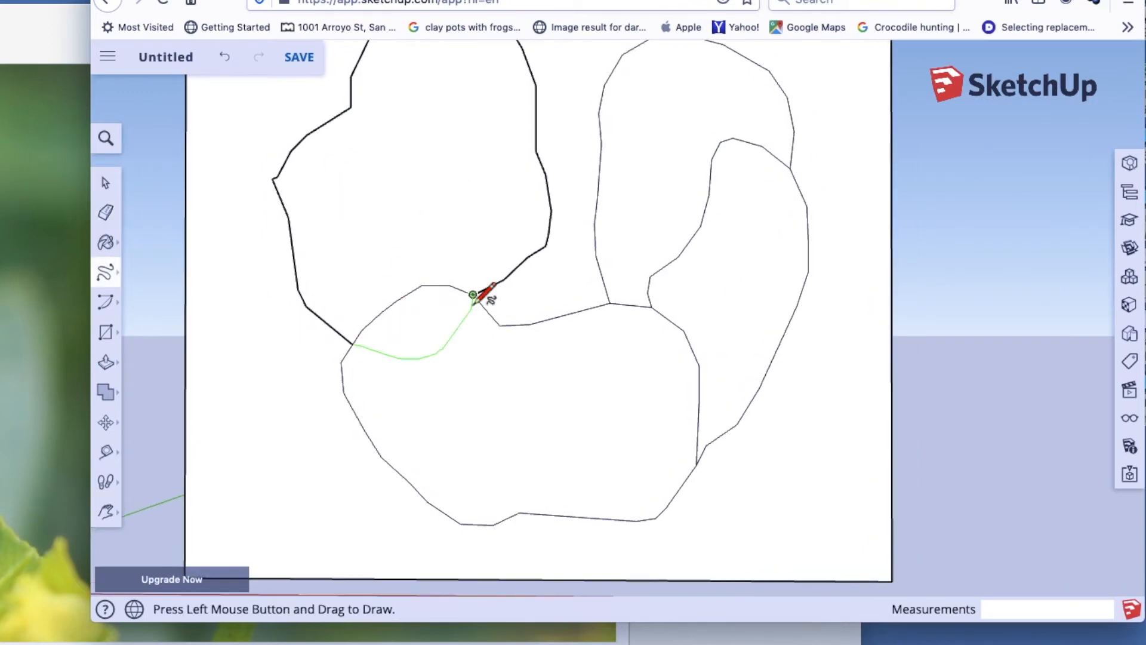
pyautogui.scroll(4, 475, 296)
pyautogui.click(106, 220)
pyautogui.scroll(-6, 463, 268)
# Step: Push/Pull the petal faces outward from the square to give the flower raised layers
pyautogui.click(105, 362)
pyautogui.moveTo(408, 230); pyautogui.dragTo(402, 226)
pyautogui.moveTo(643, 233)
pyautogui.mouseDown()
pyautogui.moveTo(636, 248)
pyautogui.moveTo(650, 209)
pyautogui.mouseUp()
pyautogui.moveTo(583, 296); pyautogui.dragTo(577, 289)
# Step: Draw a straight-edged stem from beneath the wide petal to the square's lower edge and pull it out about 0.54 m
pyautogui.moveTo(382, 173)
pyautogui.mouseDown(button='middle')
pyautogui.moveTo(414, 443)
pyautogui.moveTo(505, 268)
pyautogui.moveTo(391, 112)
pyautogui.mouseUp(button='middle')
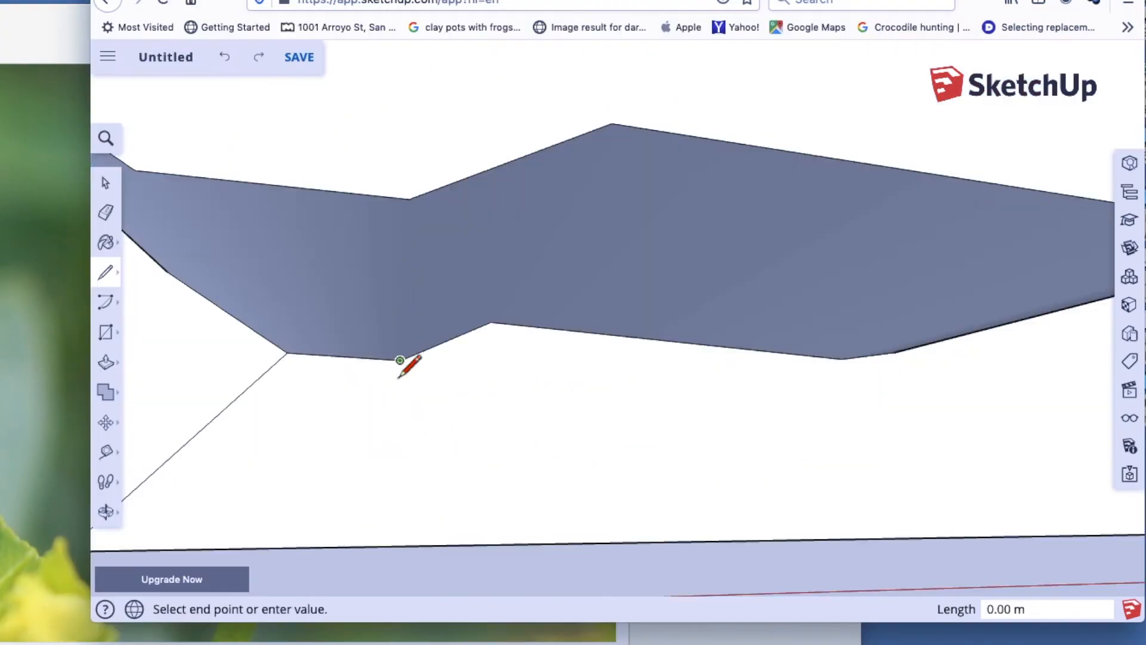
pyautogui.press('p')
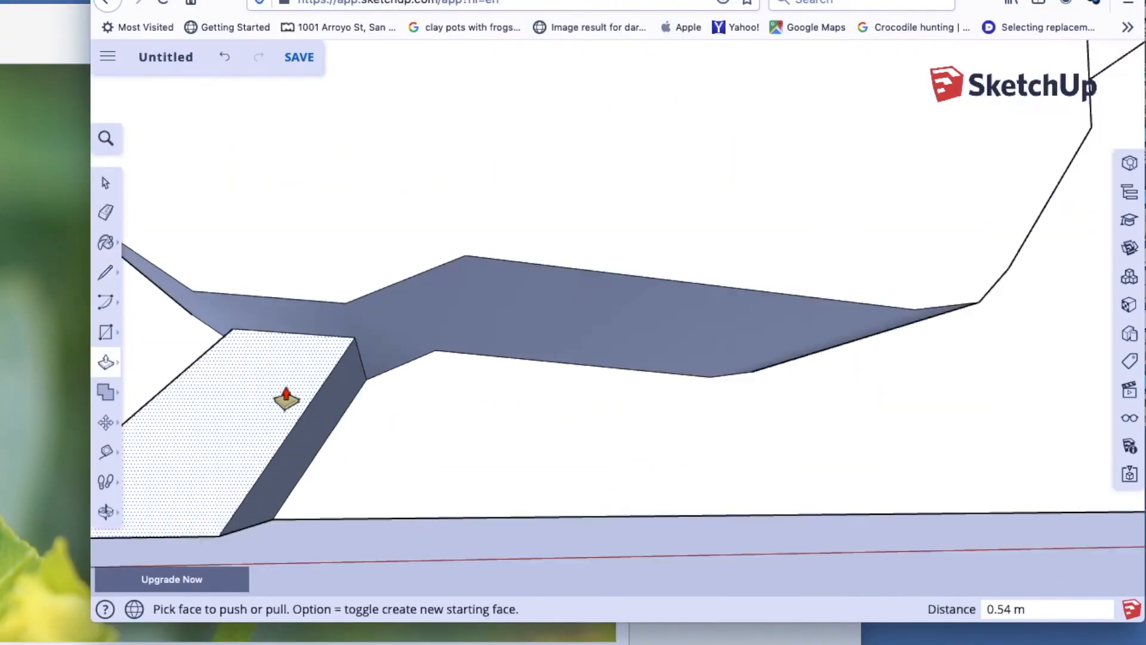
# Step: Check the bee photo in Pages, return to SketchUp, and orbit around the raised petals and stem to examine them
pyautogui.press('o')
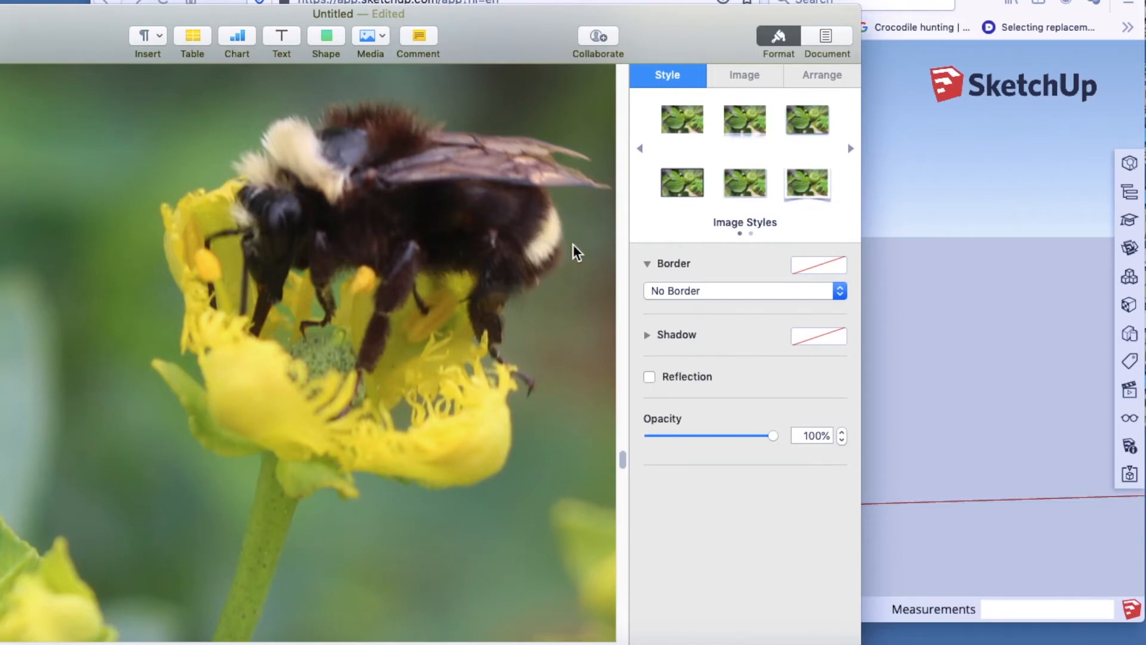
pyautogui.click(1069, 226)
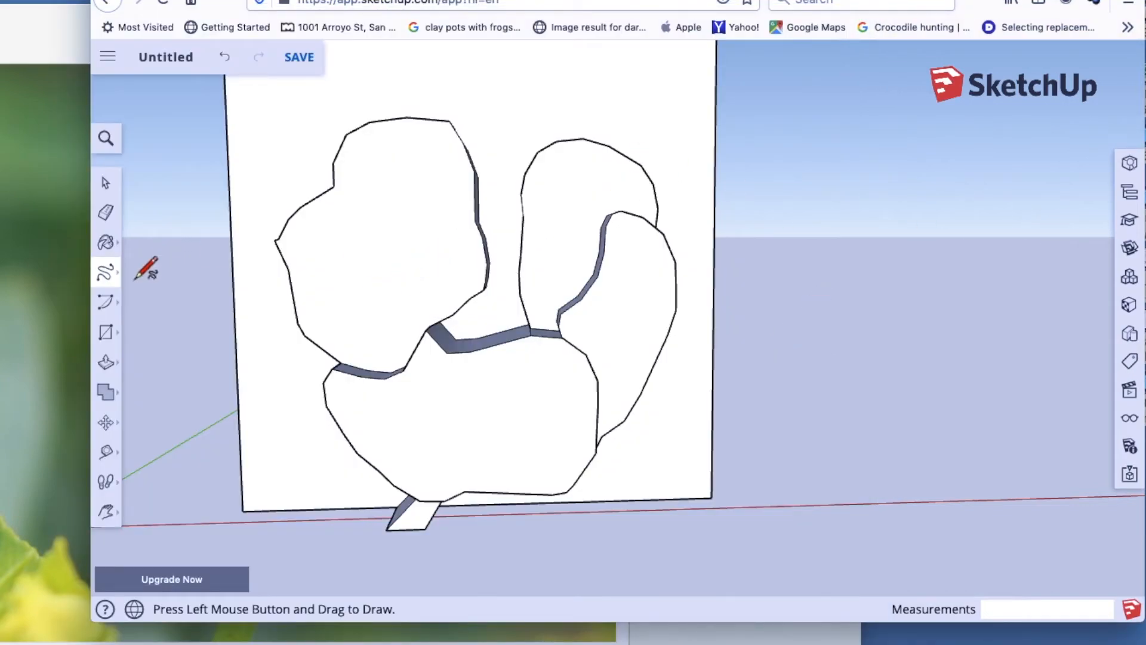
pyautogui.click(106, 511)
pyautogui.click(148, 443)
pyautogui.moveTo(299, 417); pyautogui.dragTo(224, 439)
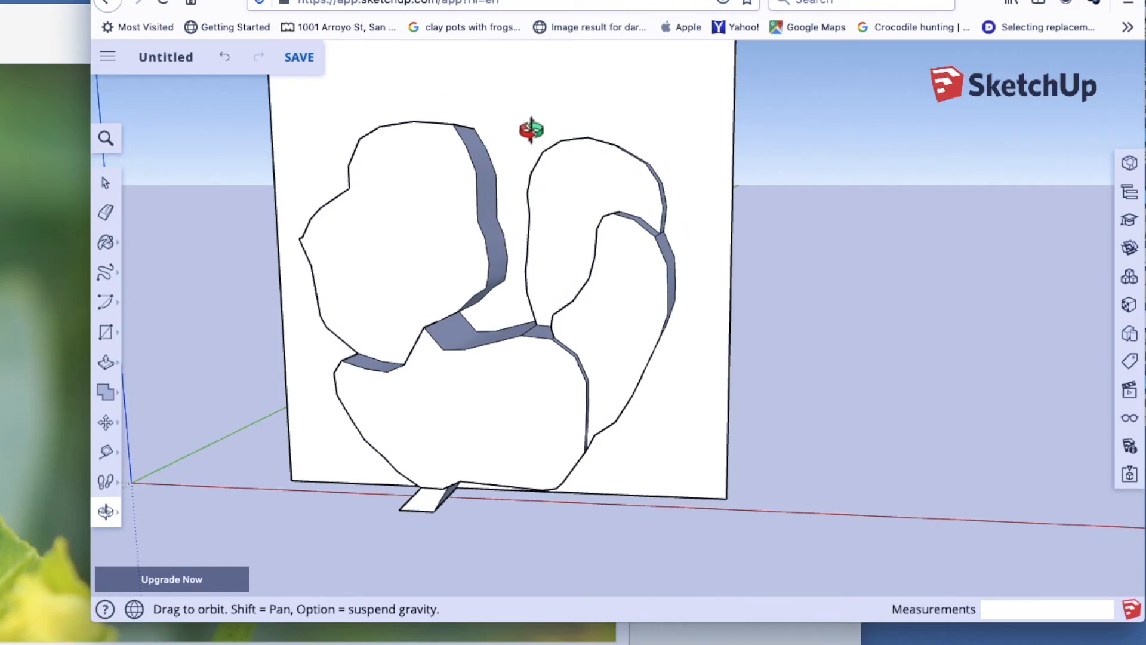
# Step: Draw a large freehand petal outline around the two curled petals on the square's right half and erase the stray overshoot above it
pyautogui.click(111, 273)
pyautogui.click(149, 293)
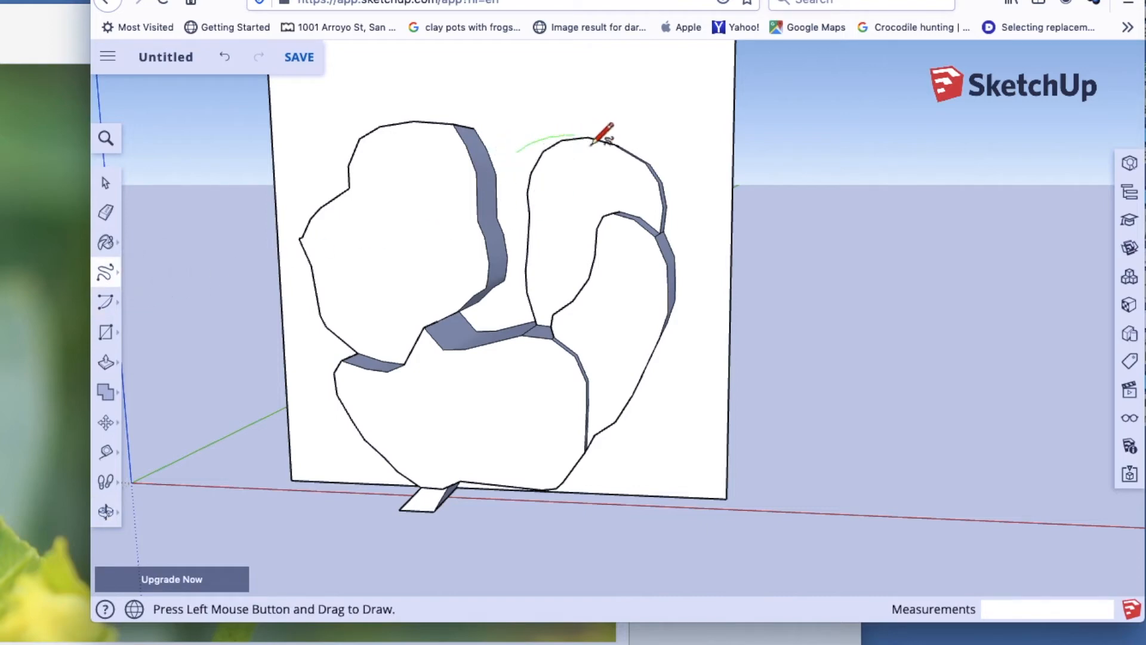
pyautogui.moveTo(668, 160)
pyautogui.mouseDown()
pyautogui.moveTo(714, 242)
pyautogui.moveTo(717, 294)
pyautogui.mouseUp()
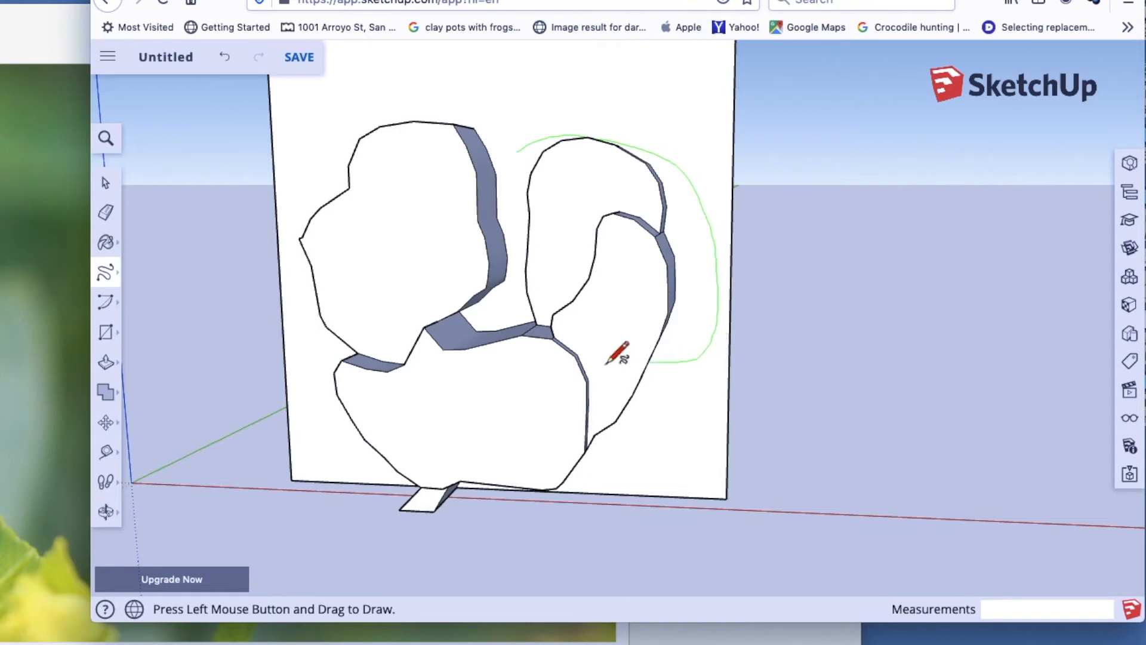
pyautogui.moveTo(514, 290); pyautogui.dragTo(503, 234)
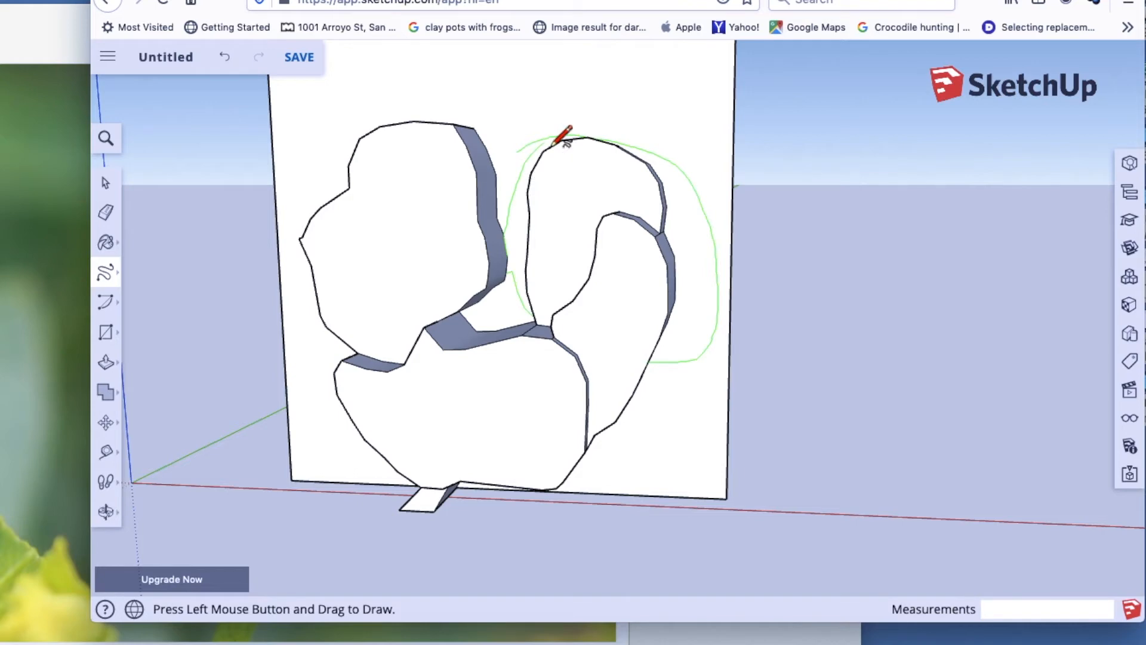
pyautogui.moveTo(577, 137); pyautogui.dragTo(580, 138)
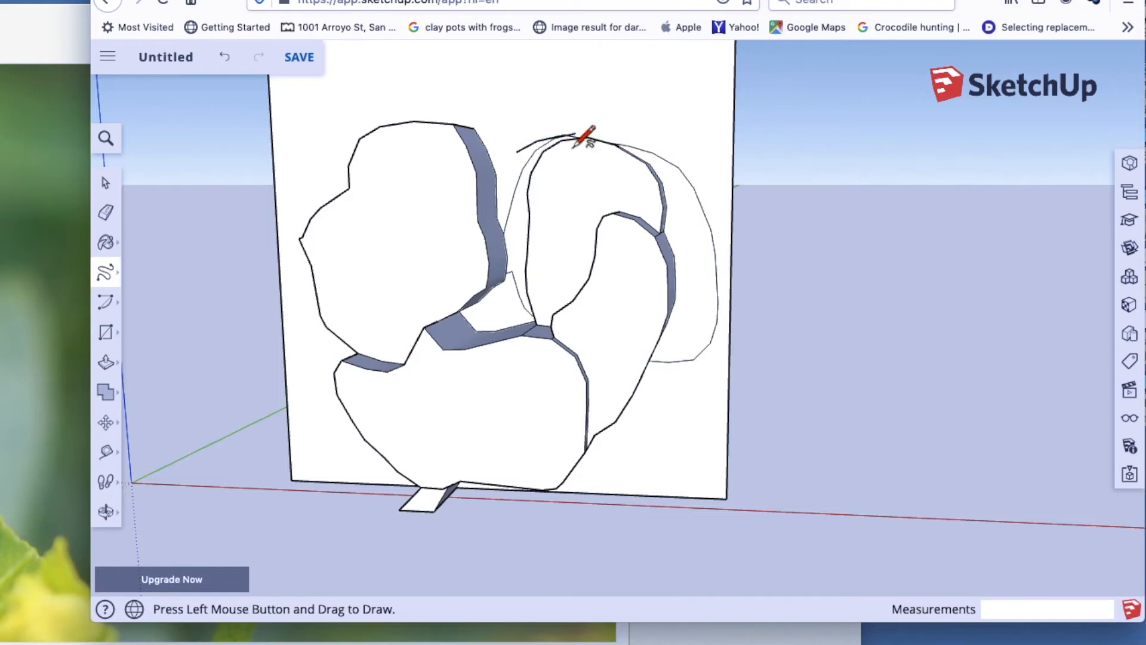
pyautogui.click(105, 212)
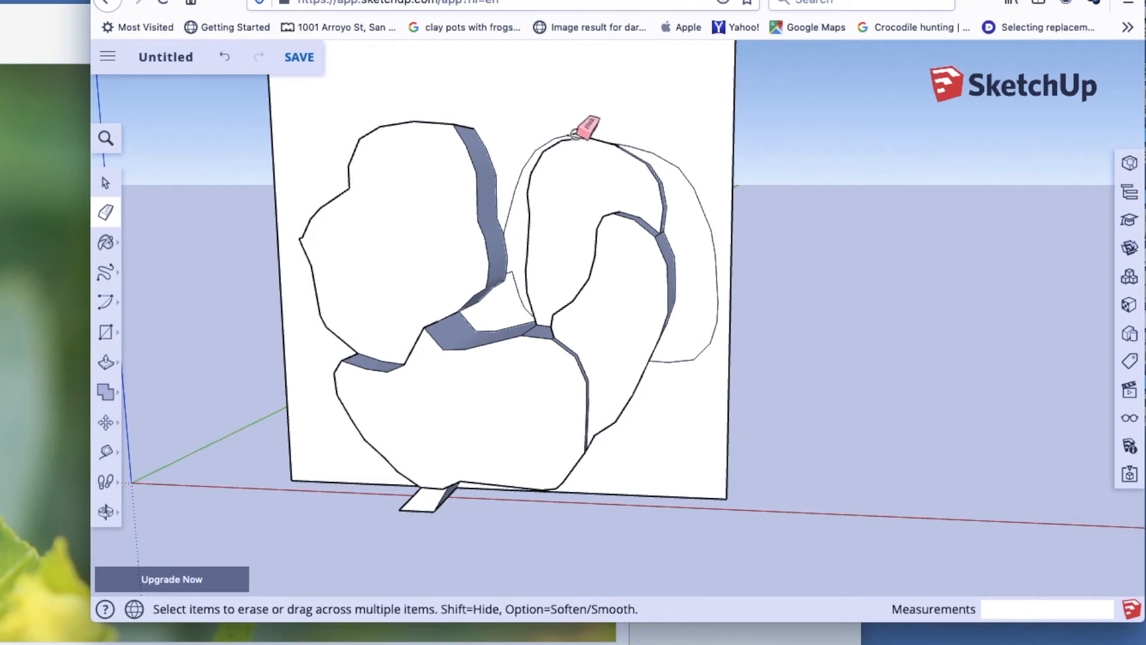
pyautogui.scroll(3, 578, 158)
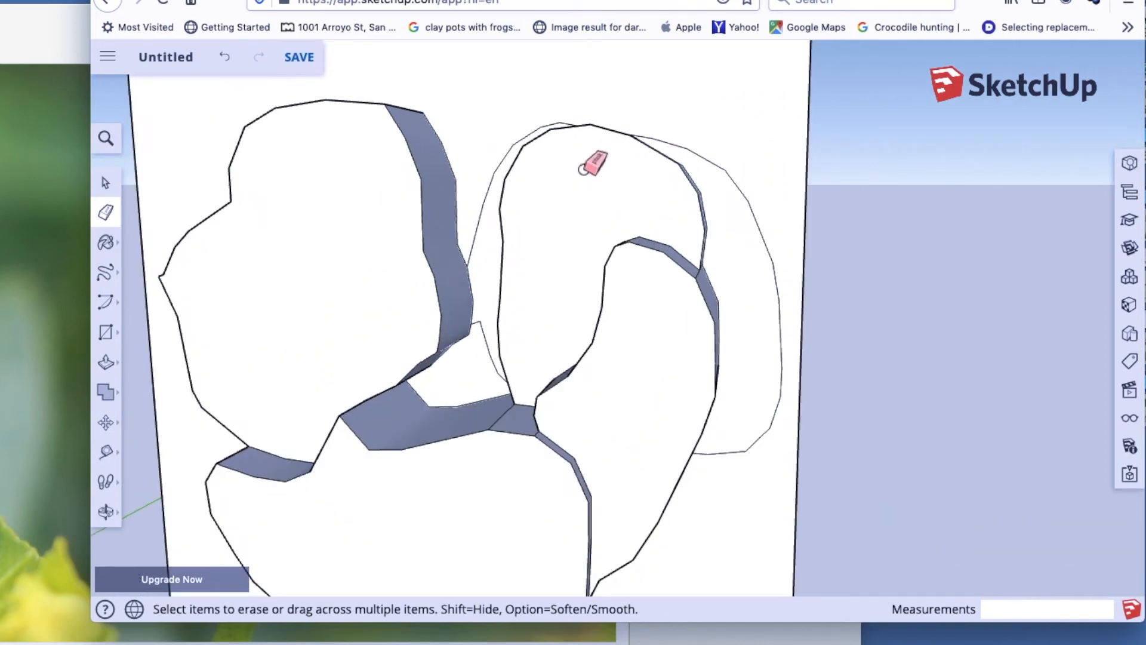
pyautogui.scroll(-2, 578, 164)
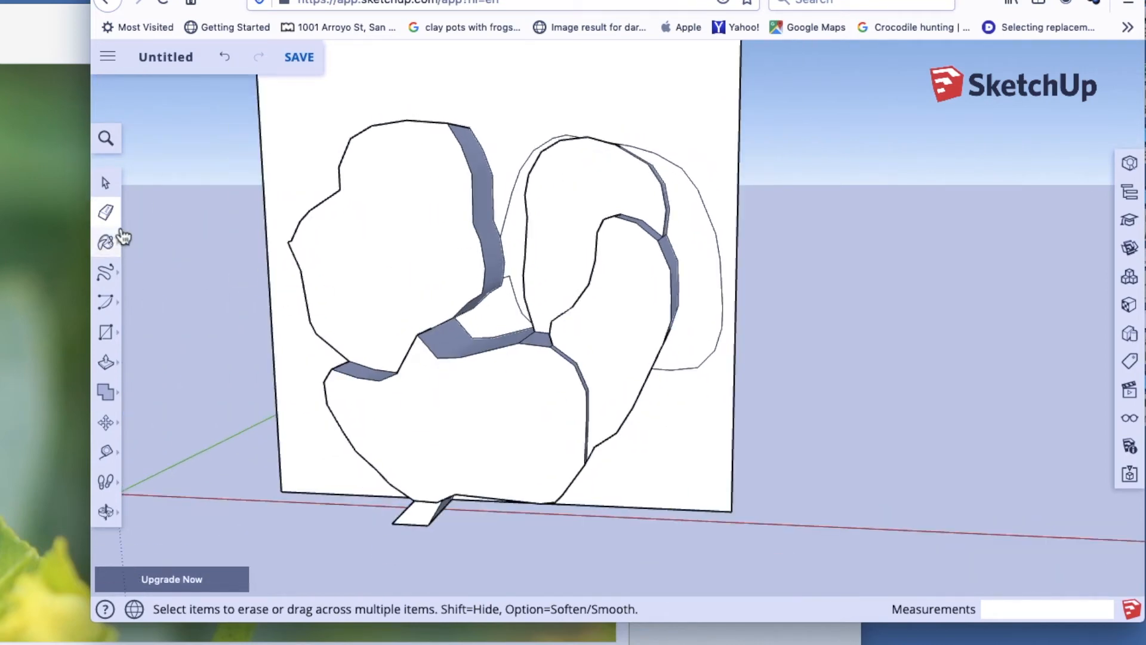
# Step: Push/Pull the new outer petal on the right outward by about 0.07 m and a further 0.25 m
pyautogui.click(107, 362)
pyautogui.moveTo(702, 285)
pyautogui.mouseDown()
pyautogui.moveTo(632, 292)
pyautogui.moveTo(691, 281)
pyautogui.moveTo(637, 327)
pyautogui.moveTo(691, 307)
pyautogui.moveTo(677, 336)
pyautogui.moveTo(722, 290)
pyautogui.mouseUp()
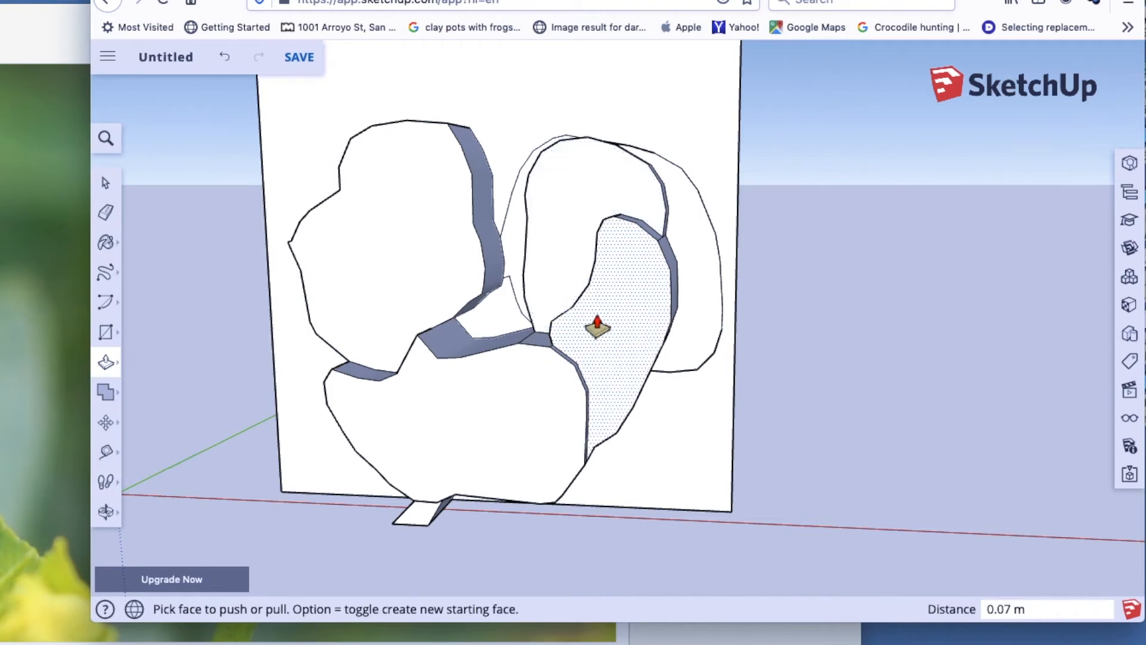
pyautogui.moveTo(694, 303)
pyautogui.mouseDown()
pyautogui.moveTo(625, 382)
pyautogui.moveTo(719, 299)
pyautogui.moveTo(716, 281)
pyautogui.moveTo(704, 289)
pyautogui.moveTo(715, 280)
pyautogui.moveTo(698, 375)
pyautogui.moveTo(711, 287)
pyautogui.moveTo(688, 319)
pyautogui.mouseUp()
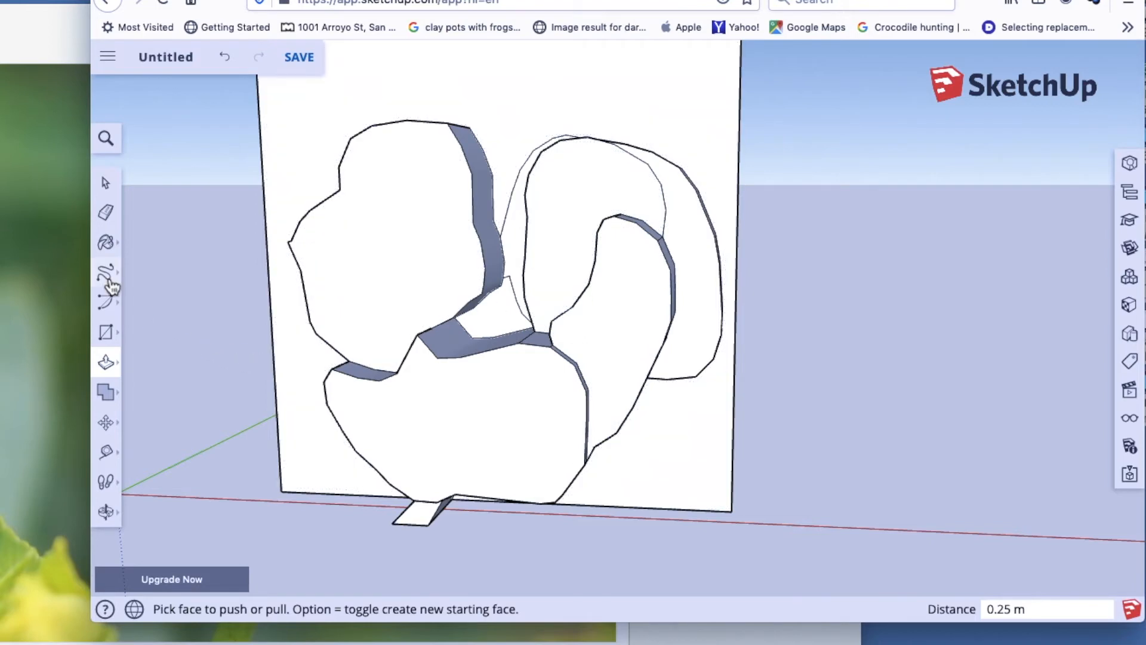
# Step: Erase the left edges of the upper curled petal inside the new outer outline
pyautogui.click(106, 212)
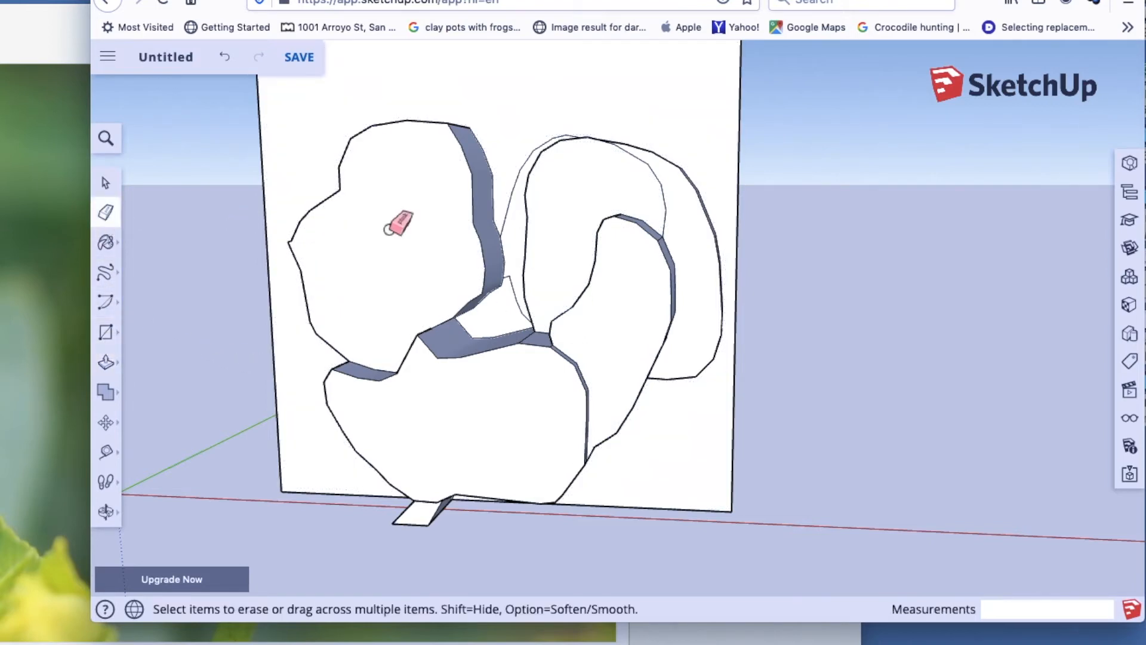
pyautogui.moveTo(530, 242); pyautogui.dragTo(553, 227)
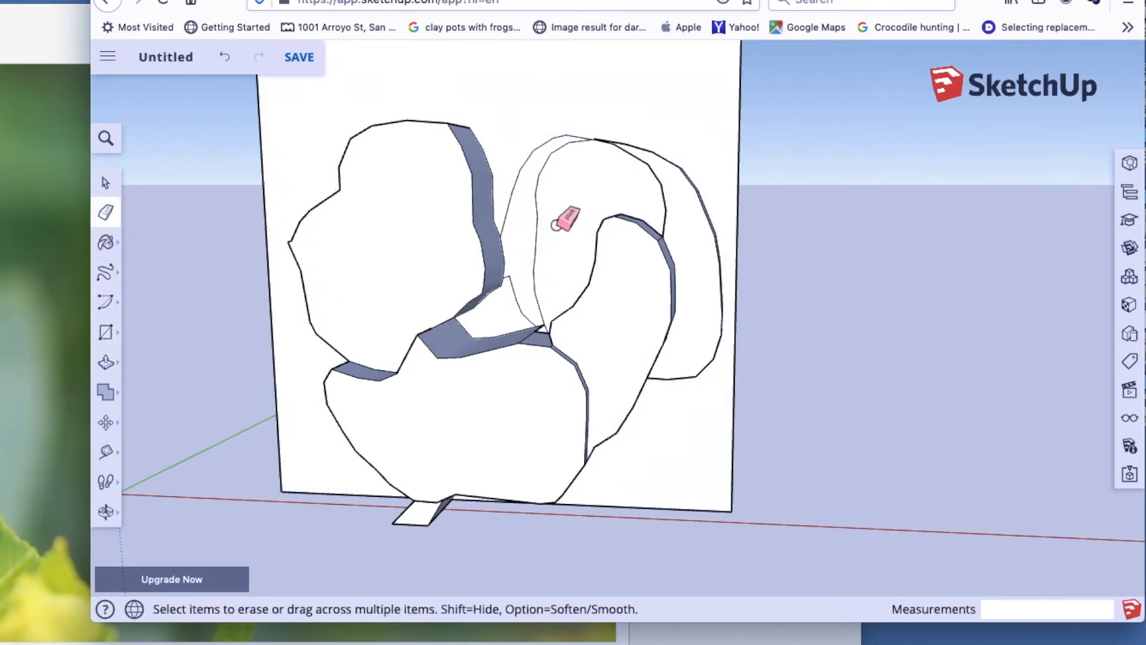
pyautogui.click(537, 229)
# Step: Try to erase the curved edge between the upper curled petal and the outer petal, and undo the erasures
pyautogui.click(664, 191)
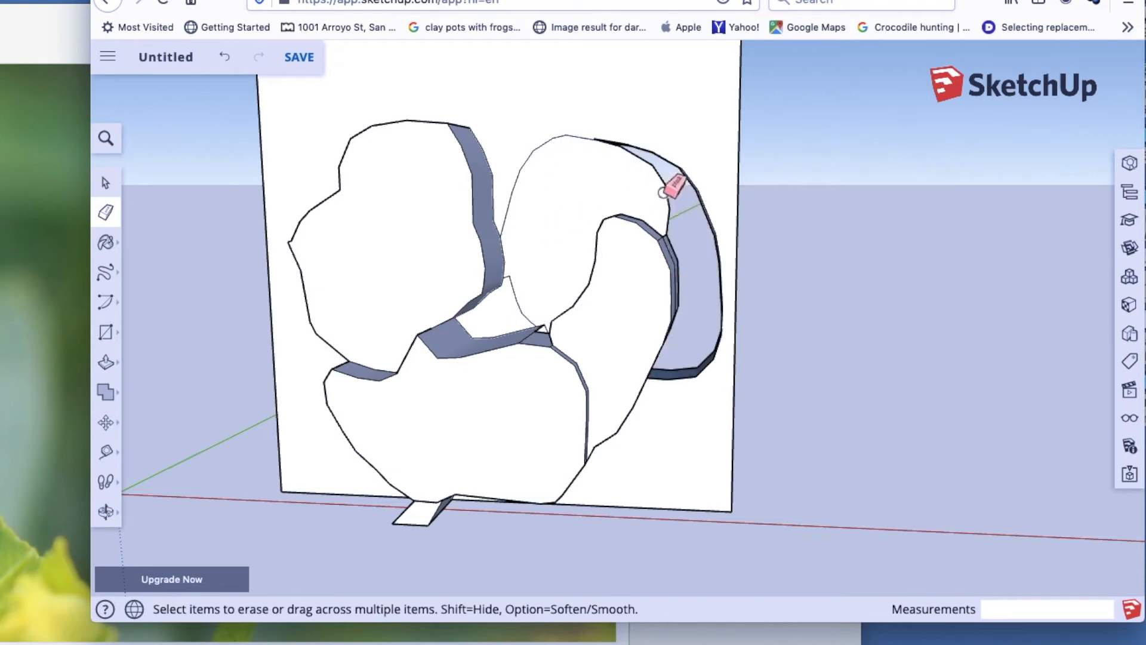
pyautogui.click(670, 200)
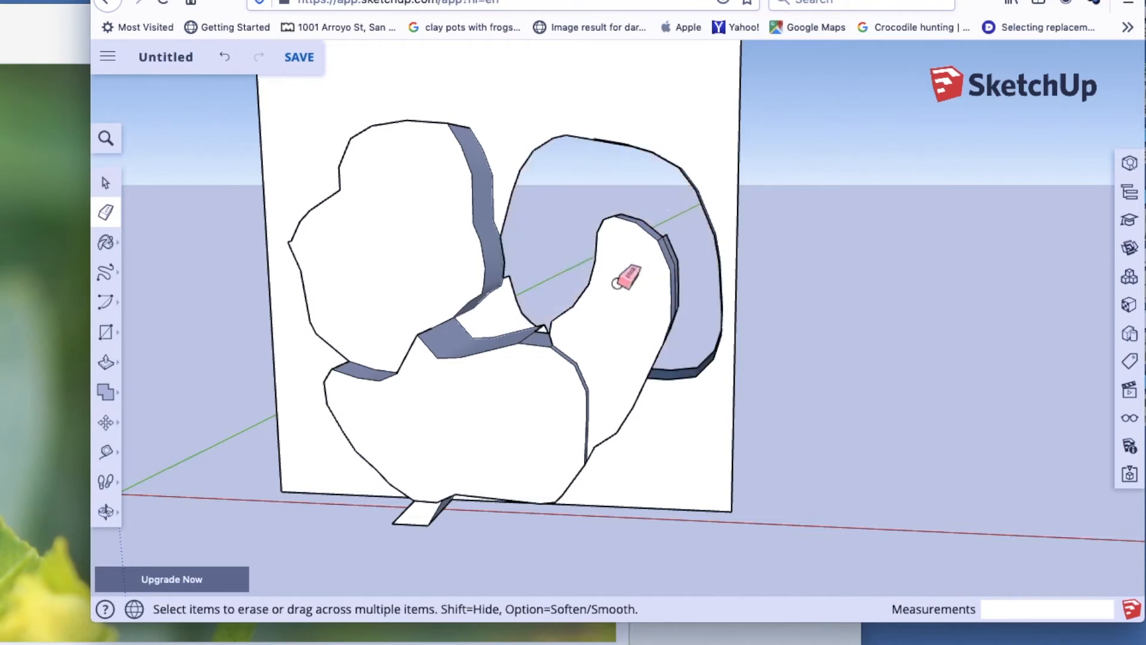
pyautogui.press('super+z')
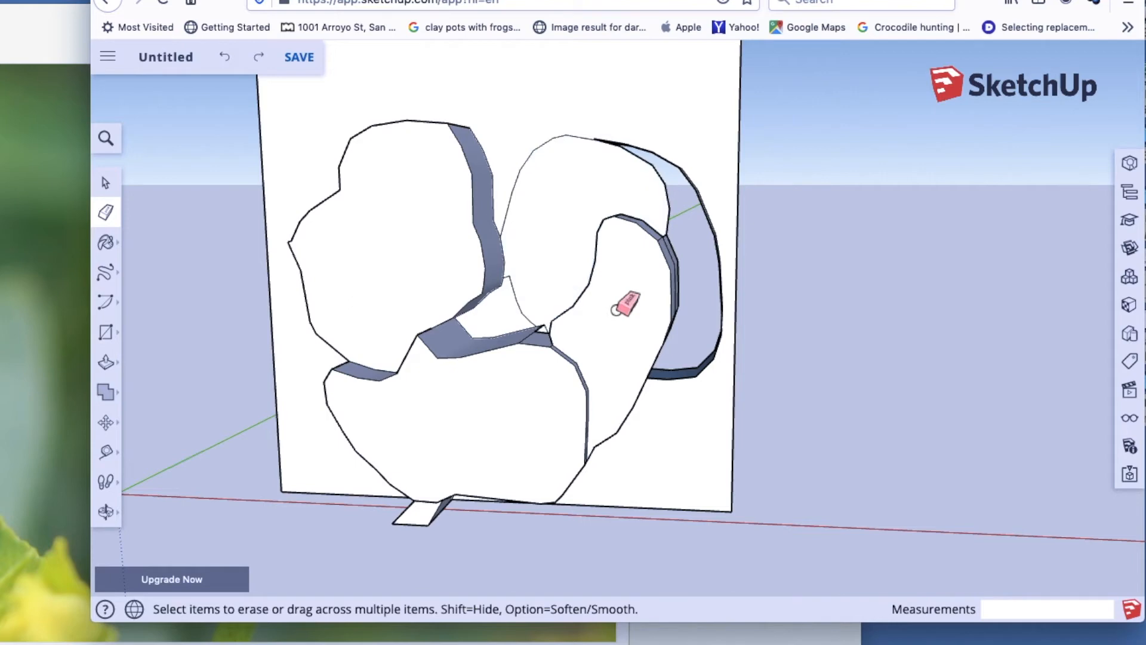
pyautogui.press('super+z')
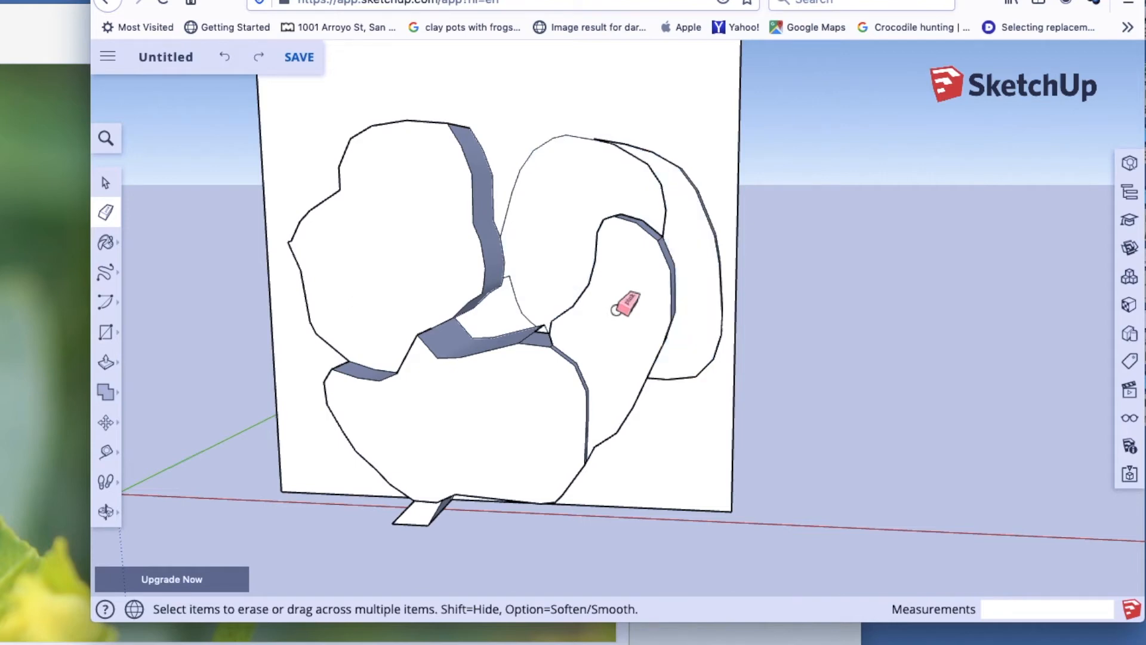
# Step: Erase the edges of the lower curled petal to merge it with the petal above it
pyautogui.click(596, 276)
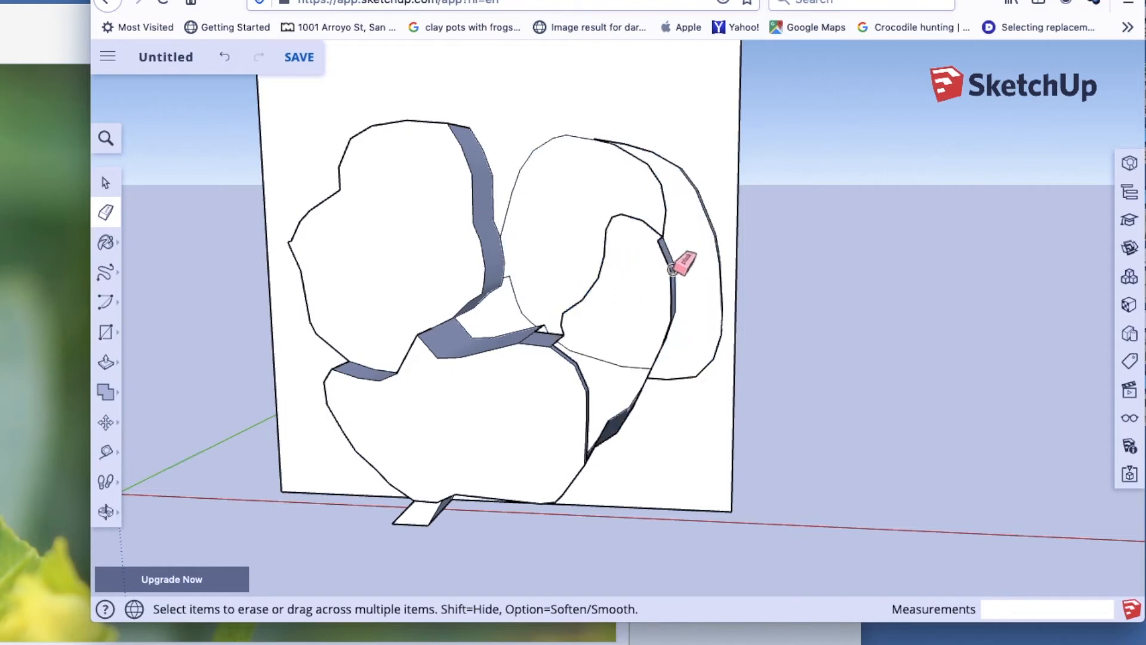
pyautogui.click(670, 263)
pyautogui.click(651, 232)
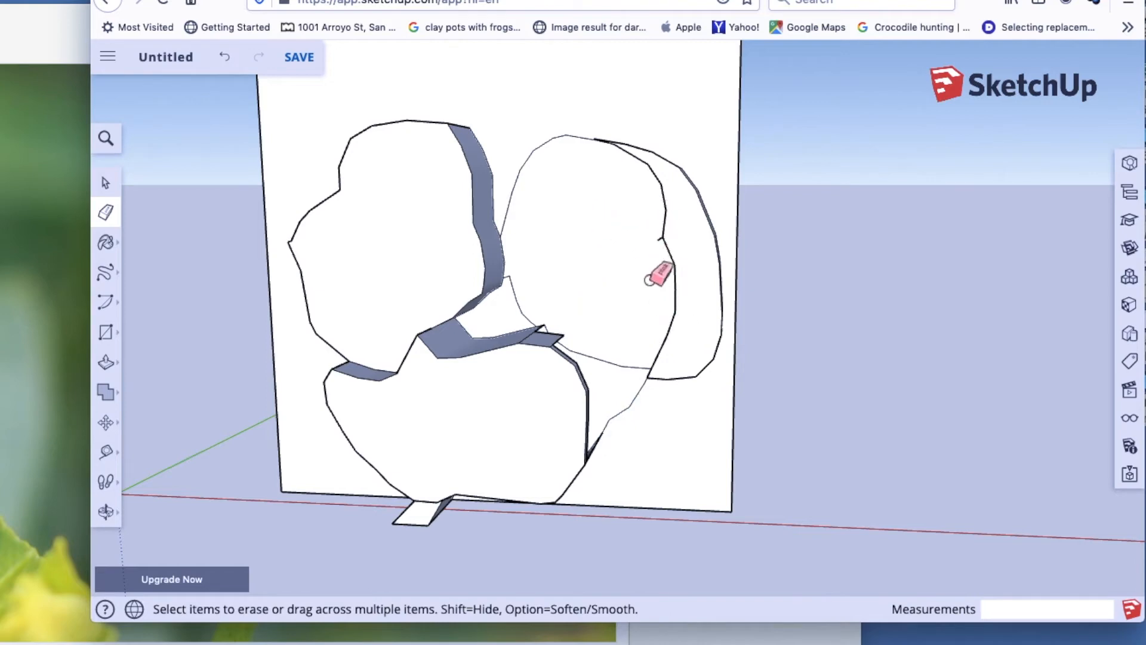
# Step: Push/Pull the outer petal and the merged inner petal outward, extending the inner one 0.94 m until both are level
pyautogui.click(106, 361)
pyautogui.moveTo(688, 305)
pyautogui.mouseDown()
pyautogui.moveTo(673, 325)
pyautogui.moveTo(682, 315)
pyautogui.mouseUp()
pyautogui.moveTo(615, 298); pyautogui.dragTo(670, 281)
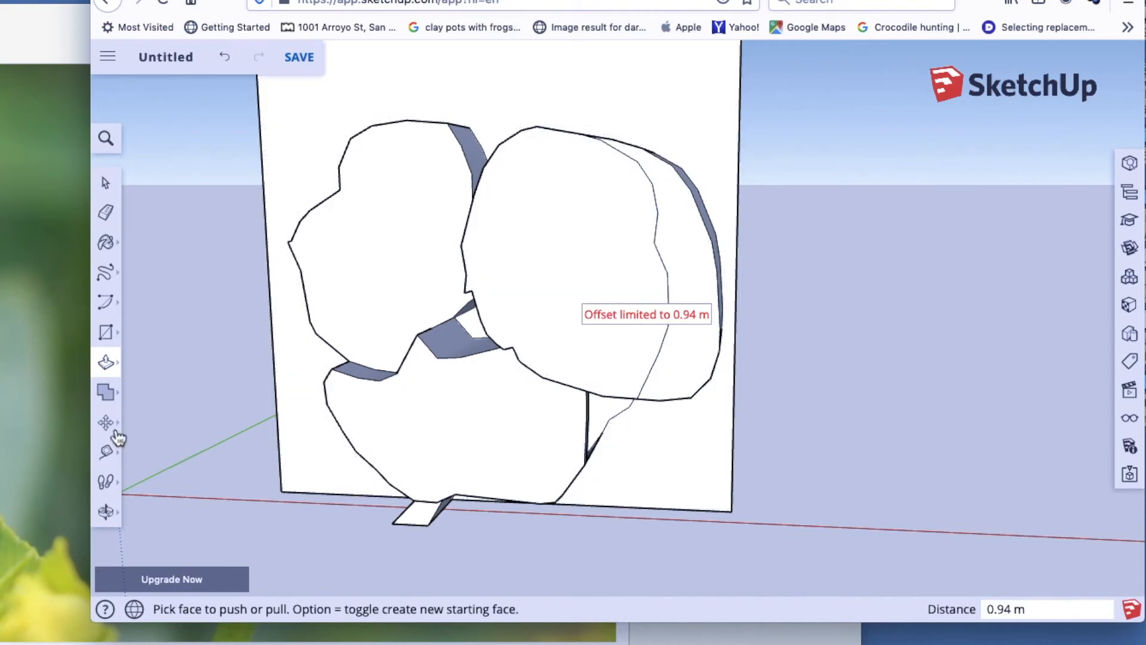
# Step: Erase the curved line still dividing the large right petal's front face
pyautogui.click(106, 512)
pyautogui.moveTo(268, 389); pyautogui.dragTo(288, 318)
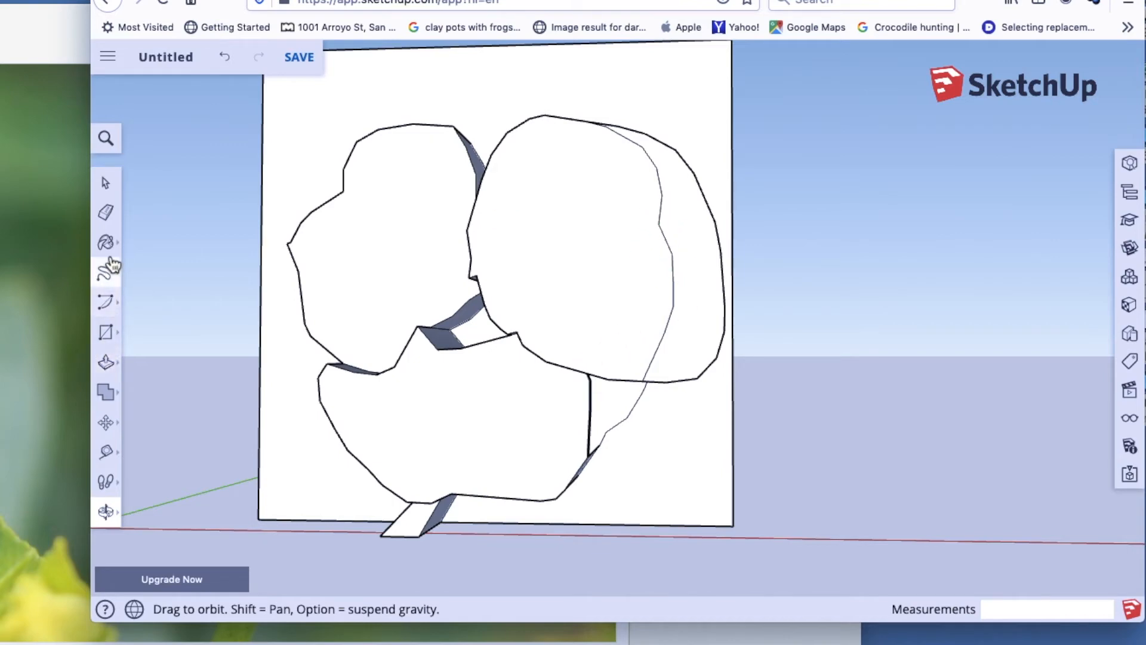
pyautogui.click(107, 214)
pyautogui.click(671, 248)
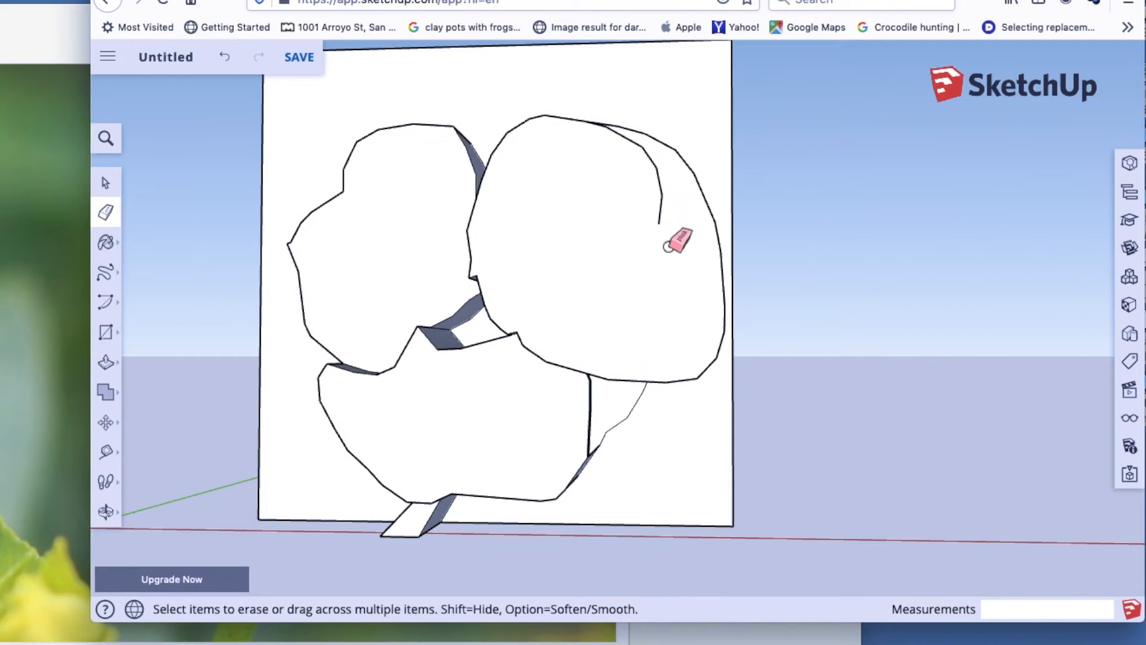
pyautogui.moveTo(665, 199); pyautogui.dragTo(621, 243)
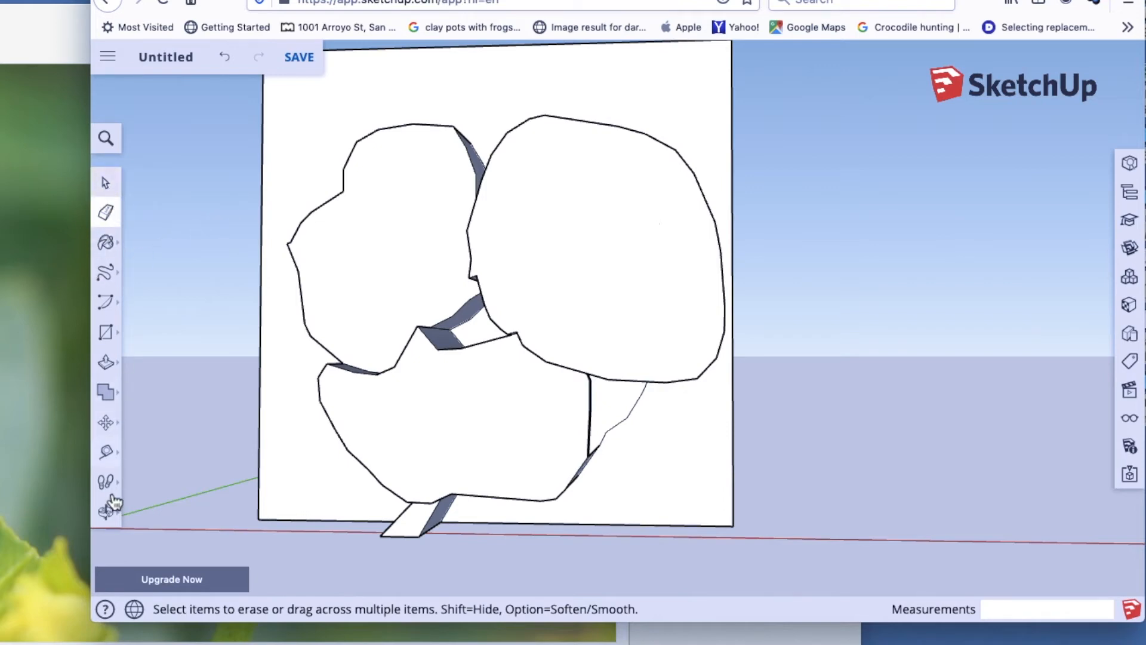
# Step: Examine the raised petals from another angle, check the flower in the Pages bee photo, and return to SketchUp
pyautogui.click(106, 511)
pyautogui.moveTo(320, 303); pyautogui.dragTo(448, 391)
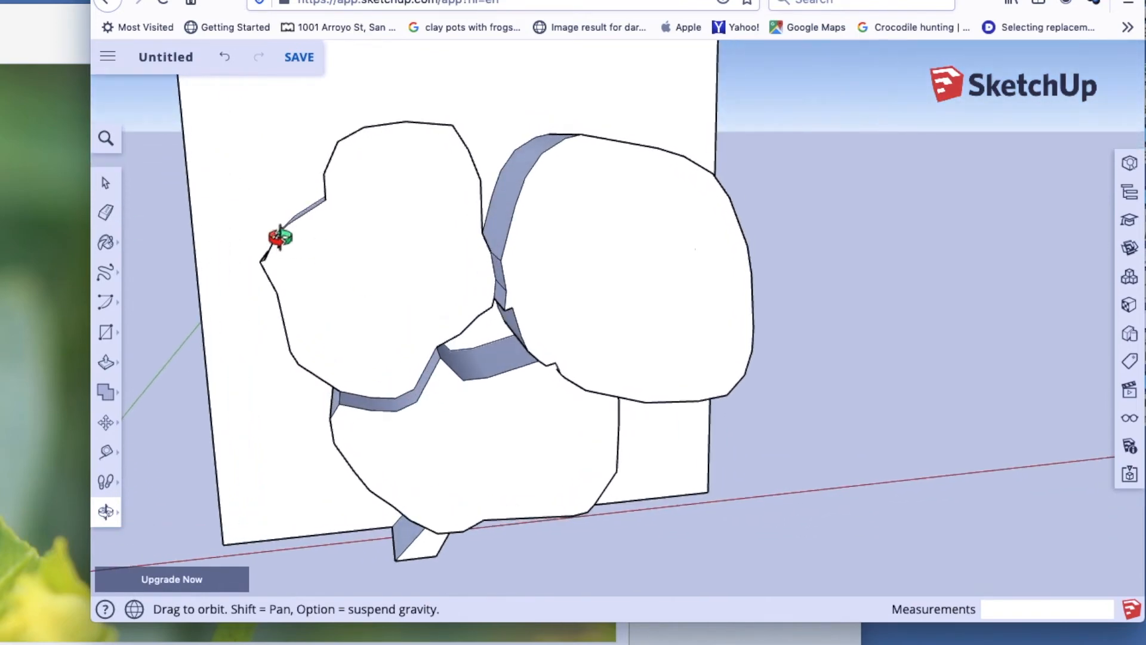
pyautogui.click(52, 482)
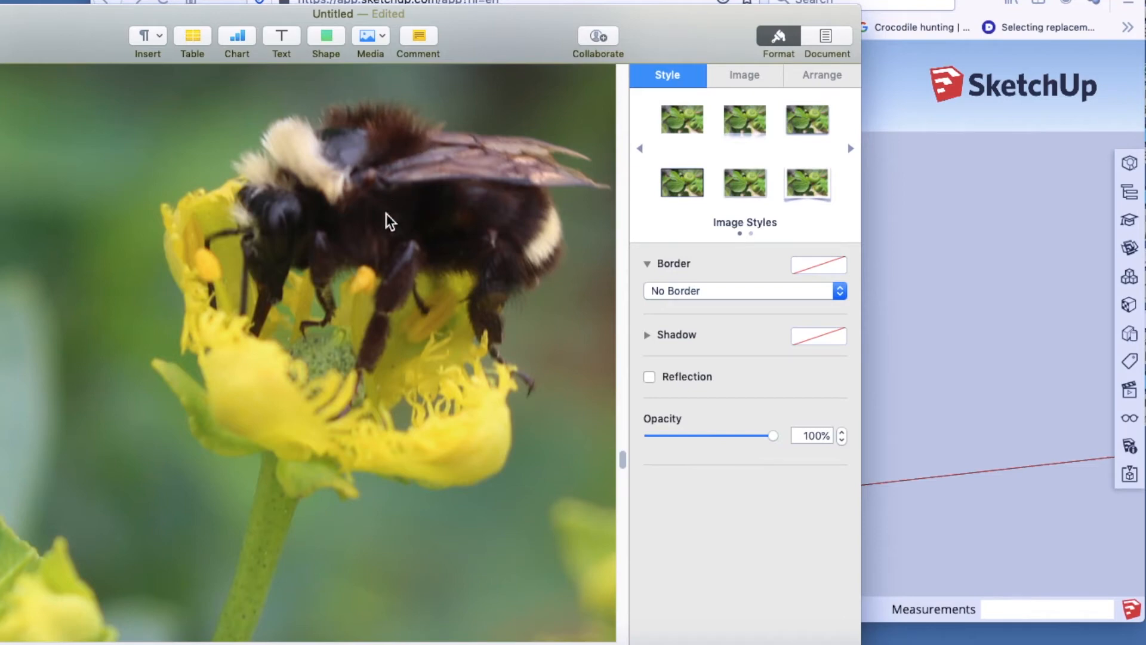
pyautogui.click(928, 270)
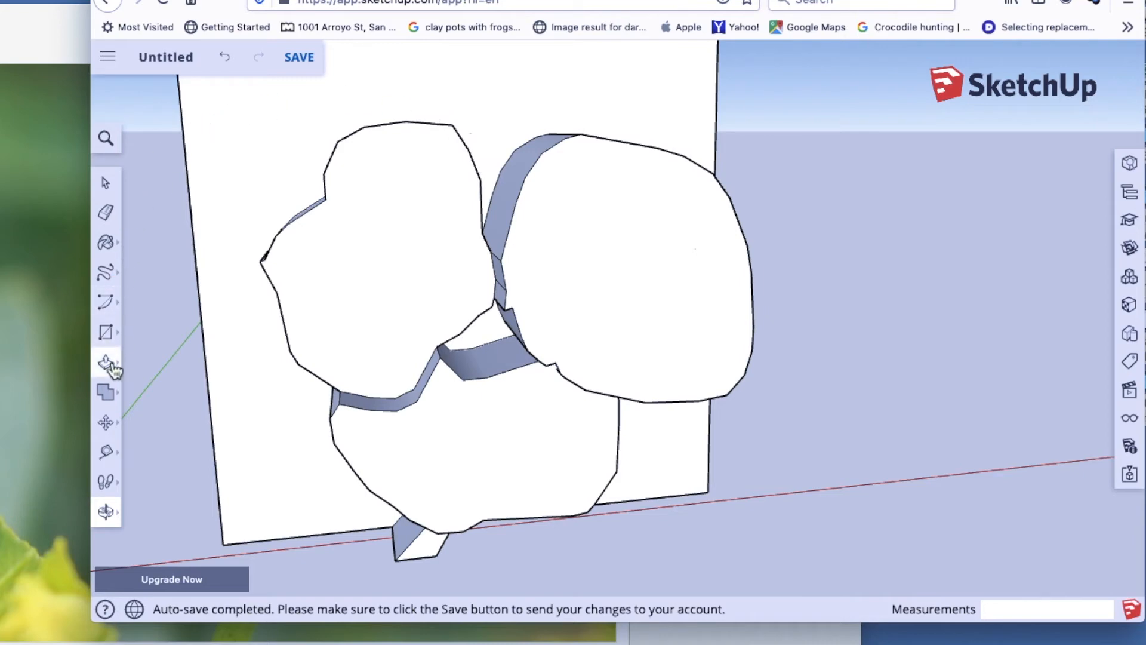
# Step: Draw a freehand oval petal between the left and right petals, overlapping the left one and ending near the flower's center
pyautogui.click(106, 273)
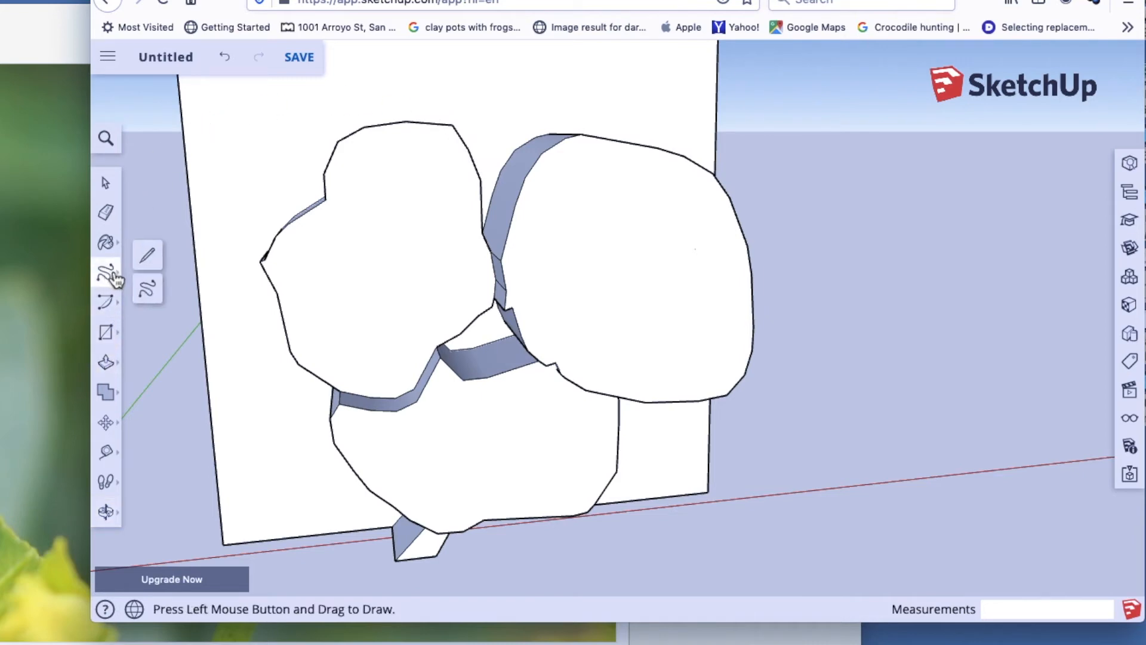
pyautogui.click(152, 292)
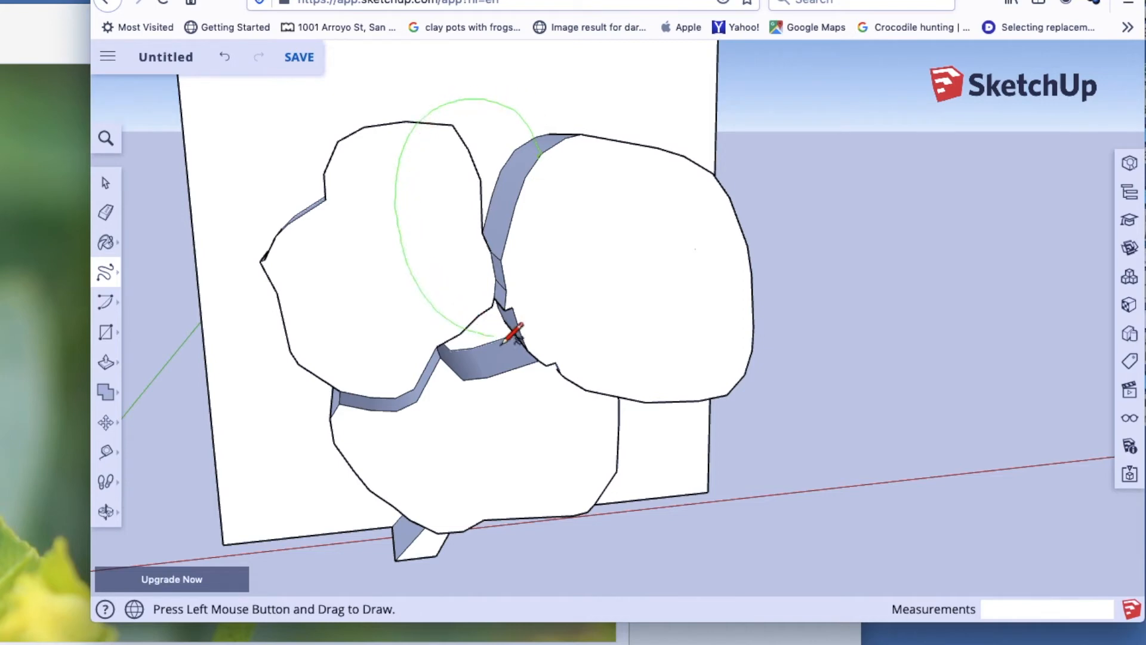
pyautogui.moveTo(522, 336); pyautogui.dragTo(520, 337)
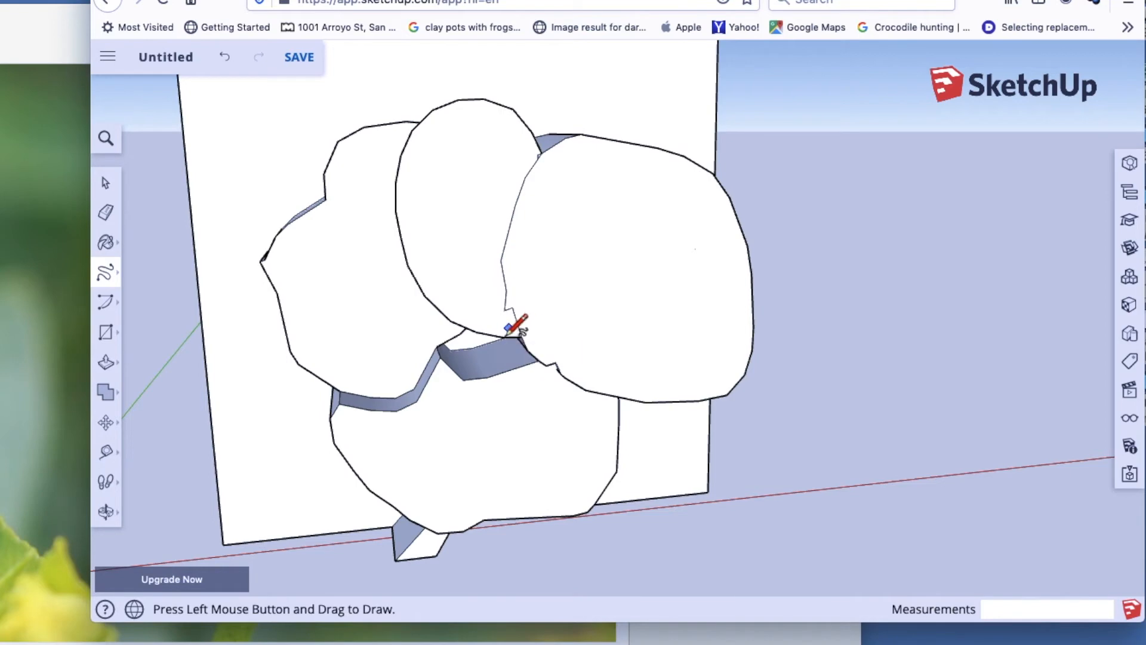
# Step: Try to Push/Pull the part of the new oval petal that overlaps the left petal, and undo it
pyautogui.click(106, 362)
pyautogui.moveTo(432, 242); pyautogui.dragTo(508, 182)
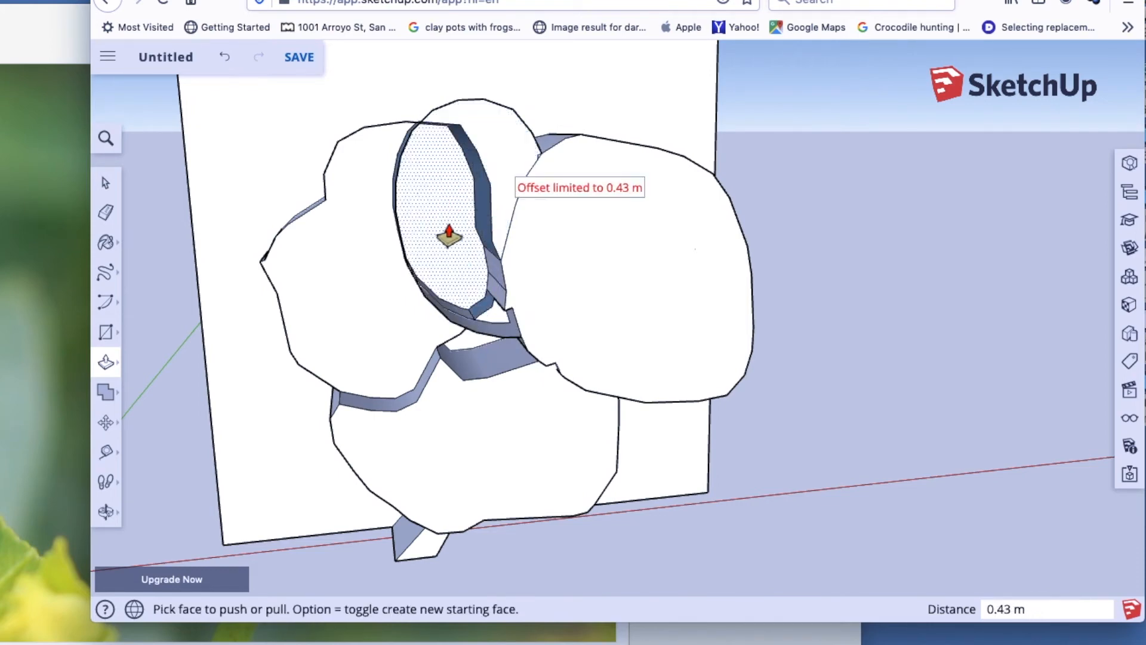
pyautogui.press('super+z')
pyautogui.press('super+z')
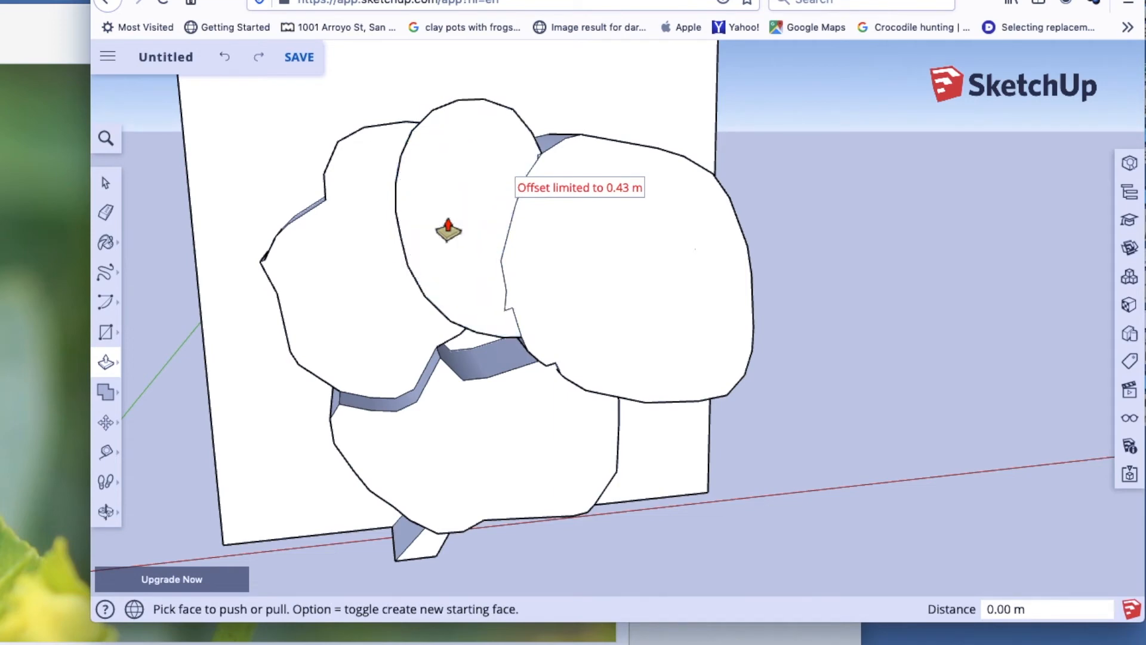
# Step: Pull the oval petal outward and the large right petal 0.42 m outward, and push the oval petal back 0.64 m
pyautogui.moveTo(451, 226); pyautogui.dragTo(476, 224)
pyautogui.moveTo(588, 244); pyautogui.dragTo(609, 258)
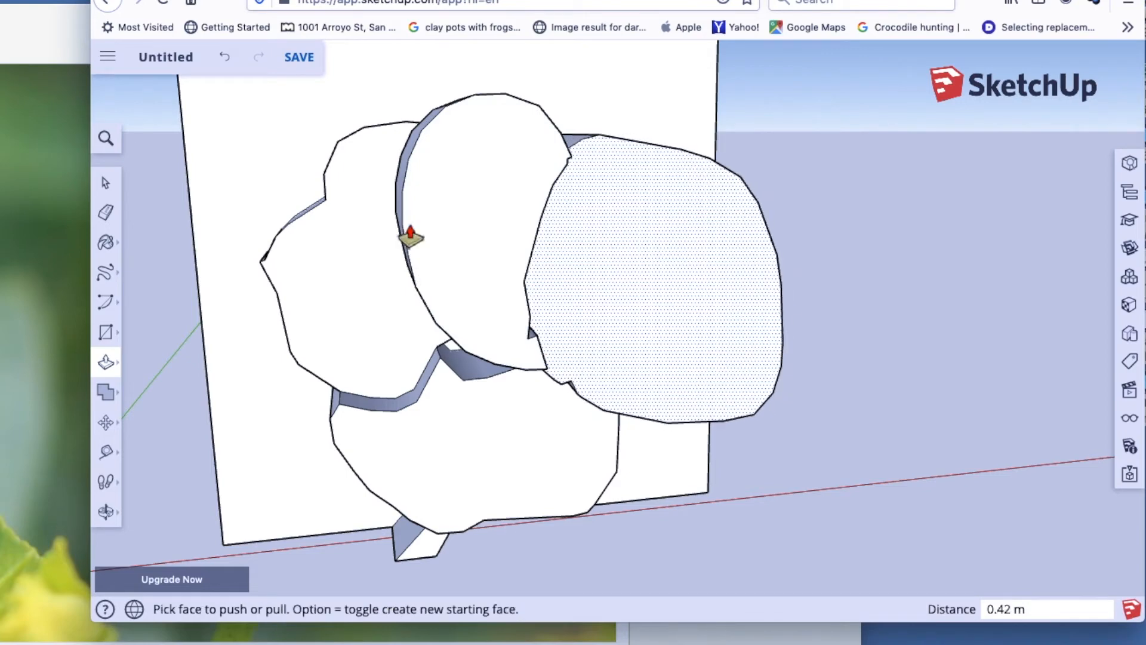
pyautogui.click(105, 512)
pyautogui.moveTo(293, 447); pyautogui.dragTo(492, 329)
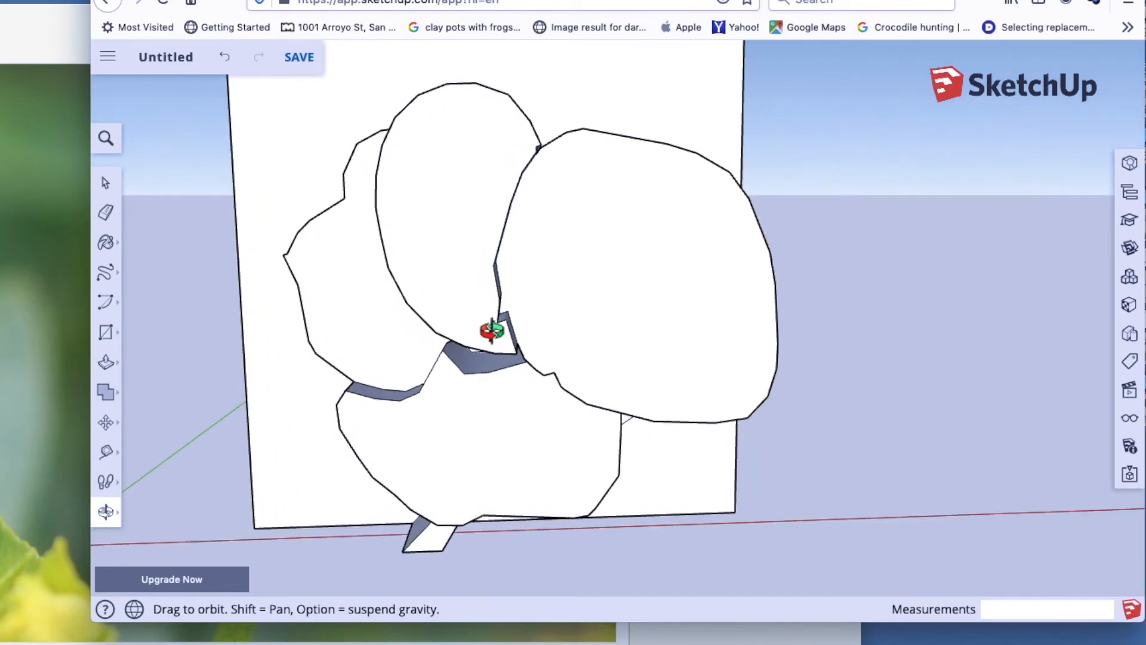
pyautogui.click(107, 362)
pyautogui.moveTo(395, 238); pyautogui.dragTo(337, 382)
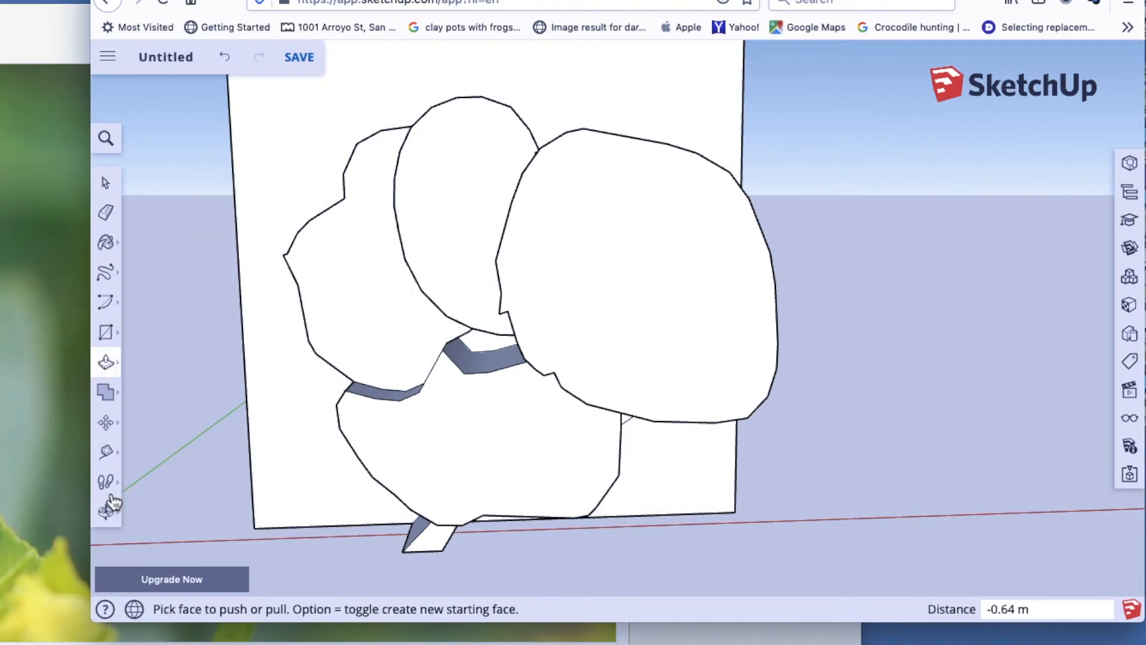
# Step: Using the bee photo in Pages as reference, draw a freehand elongated head shape over the left petal and erase the petal edges crossing it
pyautogui.click(58, 391)
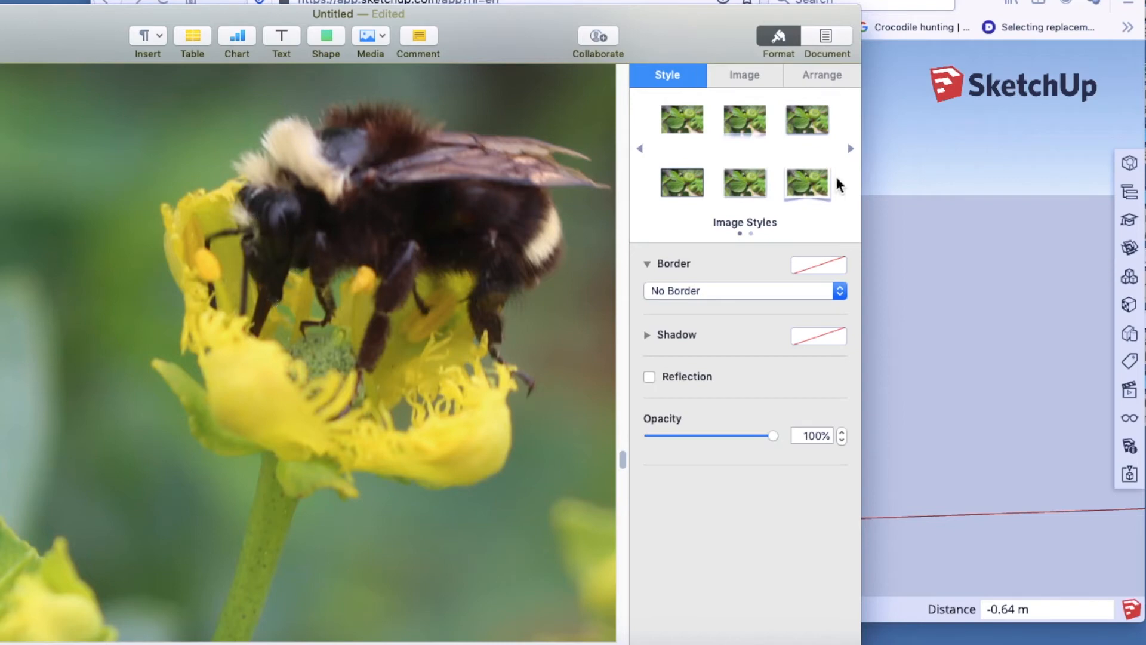
pyautogui.click(908, 240)
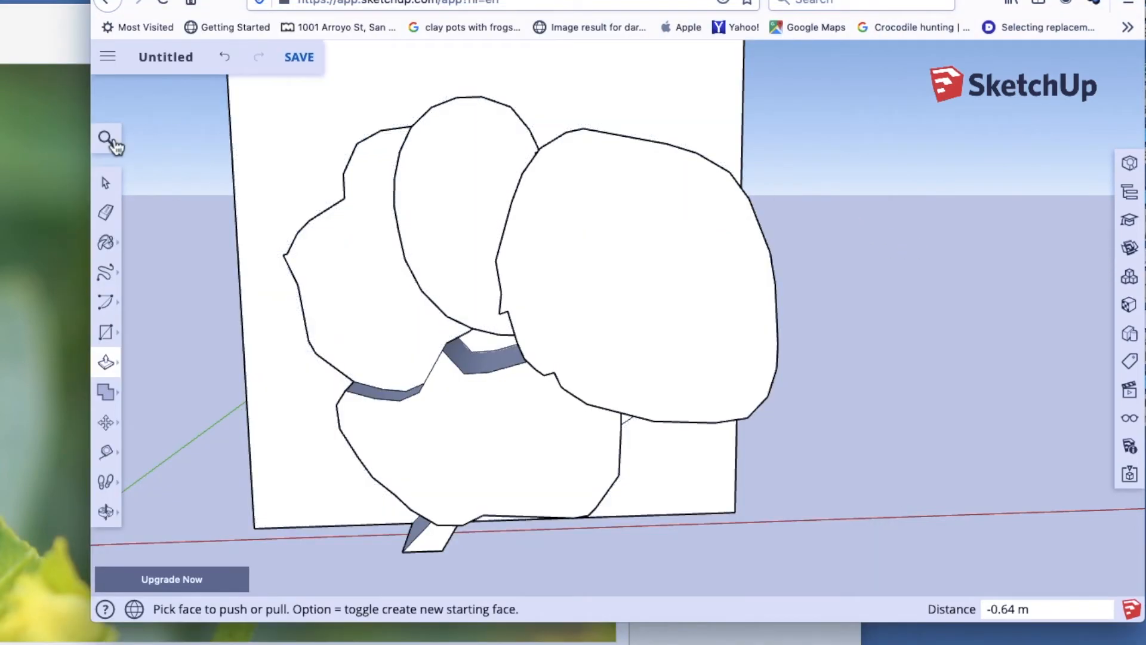
pyautogui.click(109, 282)
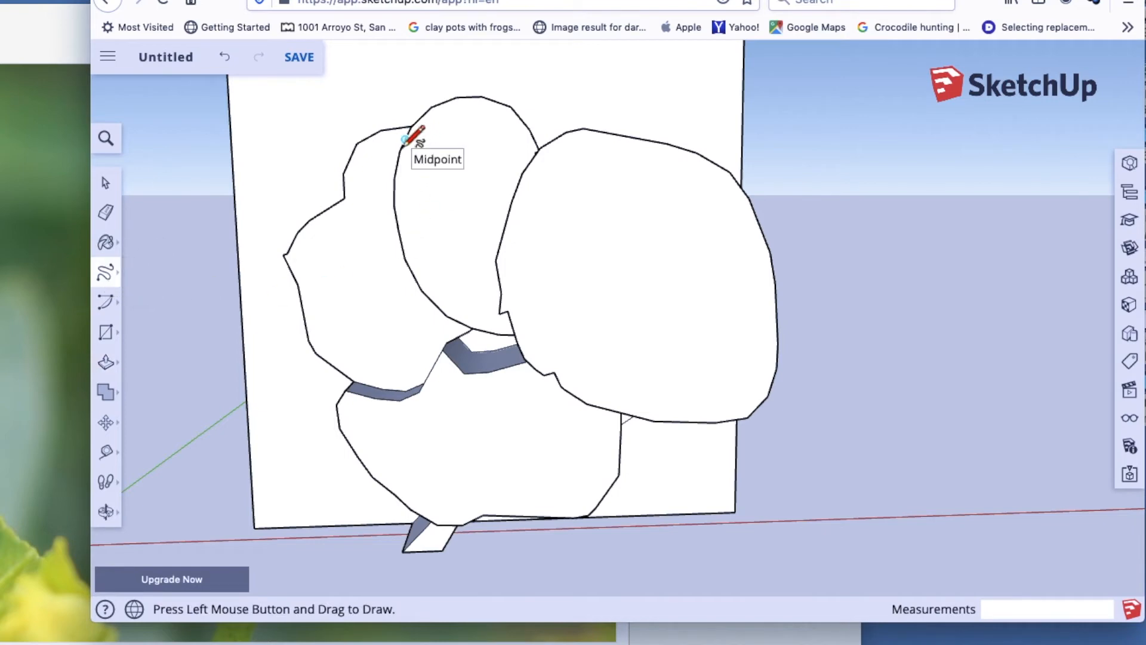
pyautogui.moveTo(343, 128); pyautogui.dragTo(388, 150)
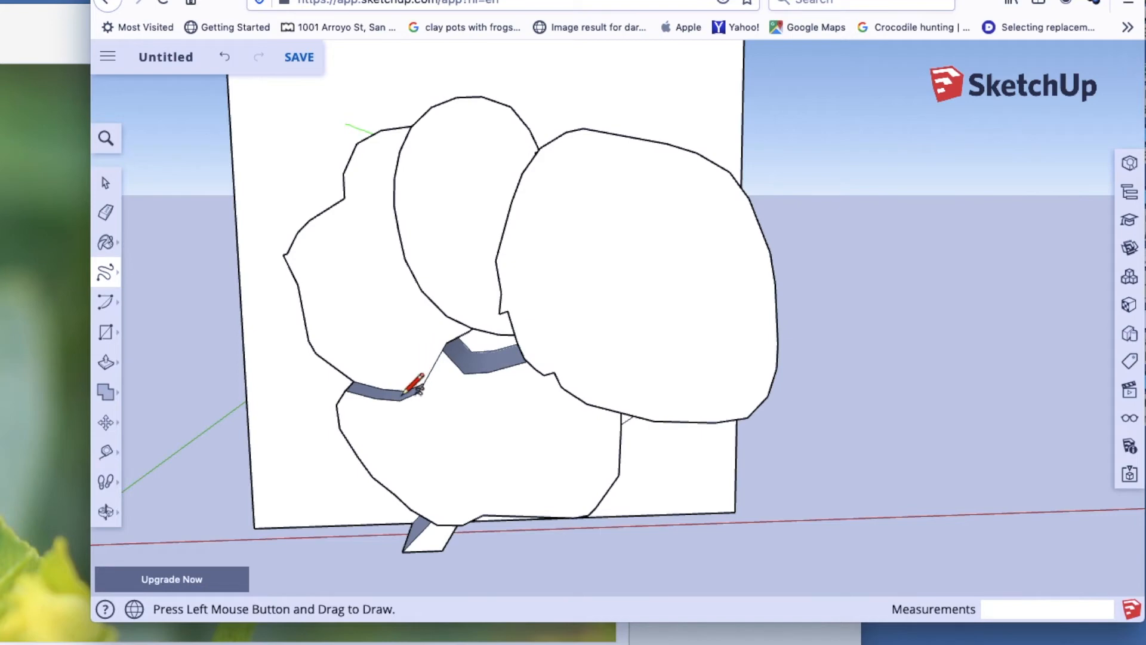
pyautogui.moveTo(297, 229)
pyautogui.mouseDown()
pyautogui.moveTo(283, 179)
pyautogui.moveTo(308, 119)
pyautogui.moveTo(368, 137)
pyautogui.mouseUp()
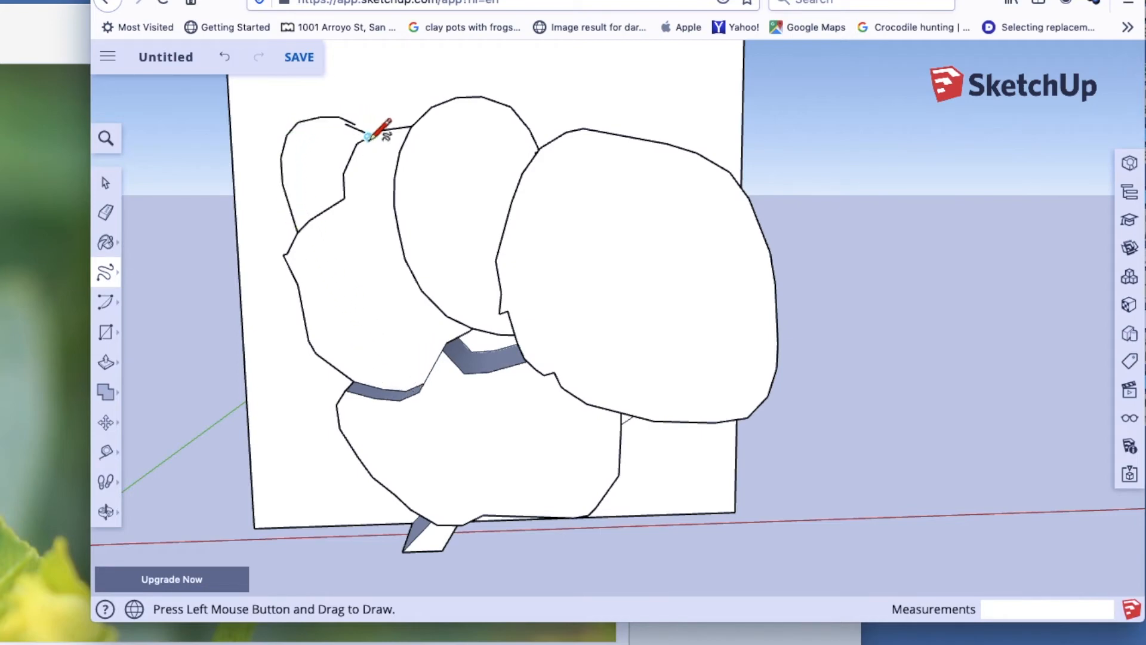
pyautogui.click(106, 212)
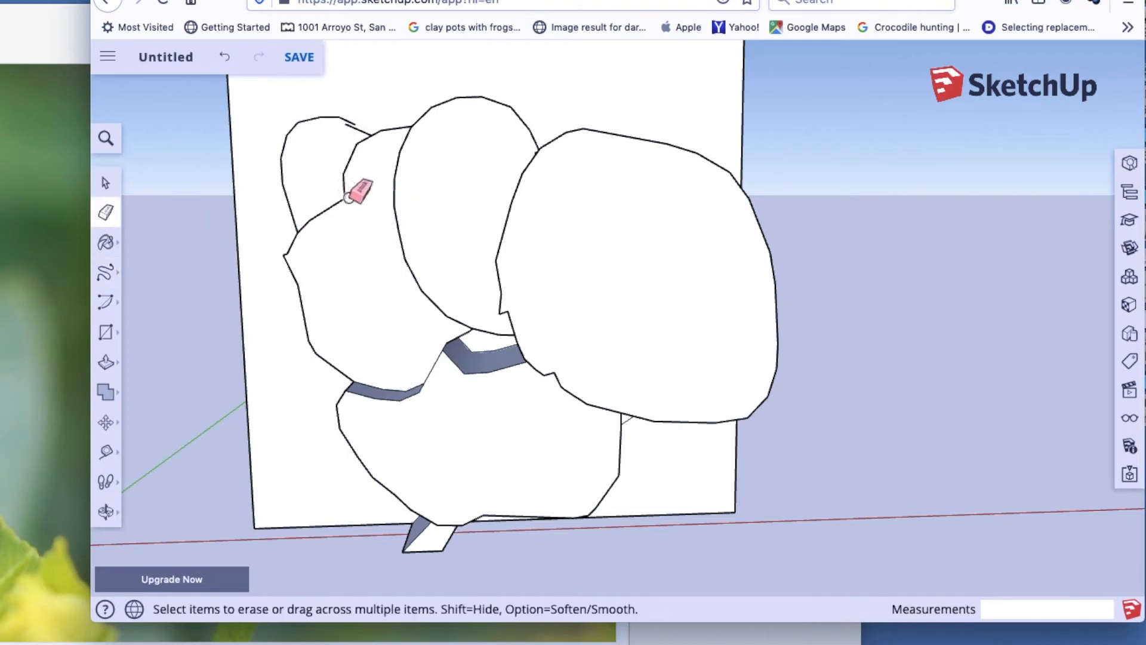
pyautogui.moveTo(349, 196)
pyautogui.mouseDown()
pyautogui.moveTo(332, 223)
pyautogui.moveTo(368, 158)
pyautogui.moveTo(357, 196)
pyautogui.mouseUp()
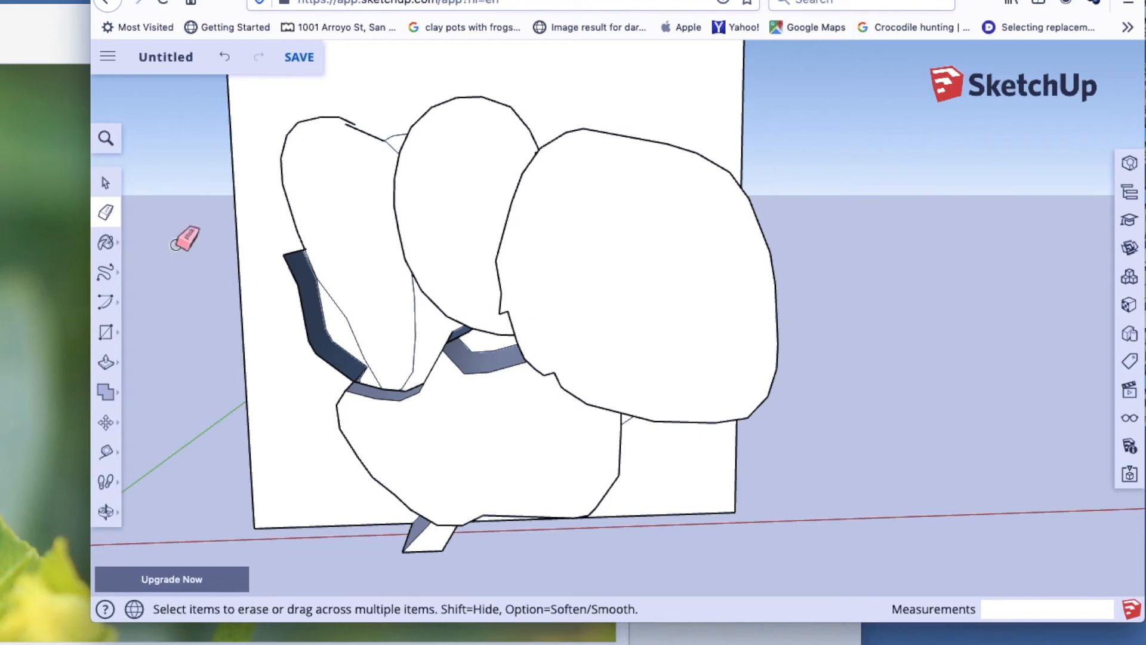
# Step: Try to Push/Pull the elongated head shape from an angled view, and undo it
pyautogui.click(106, 512)
pyautogui.moveTo(276, 391); pyautogui.dragTo(405, 384)
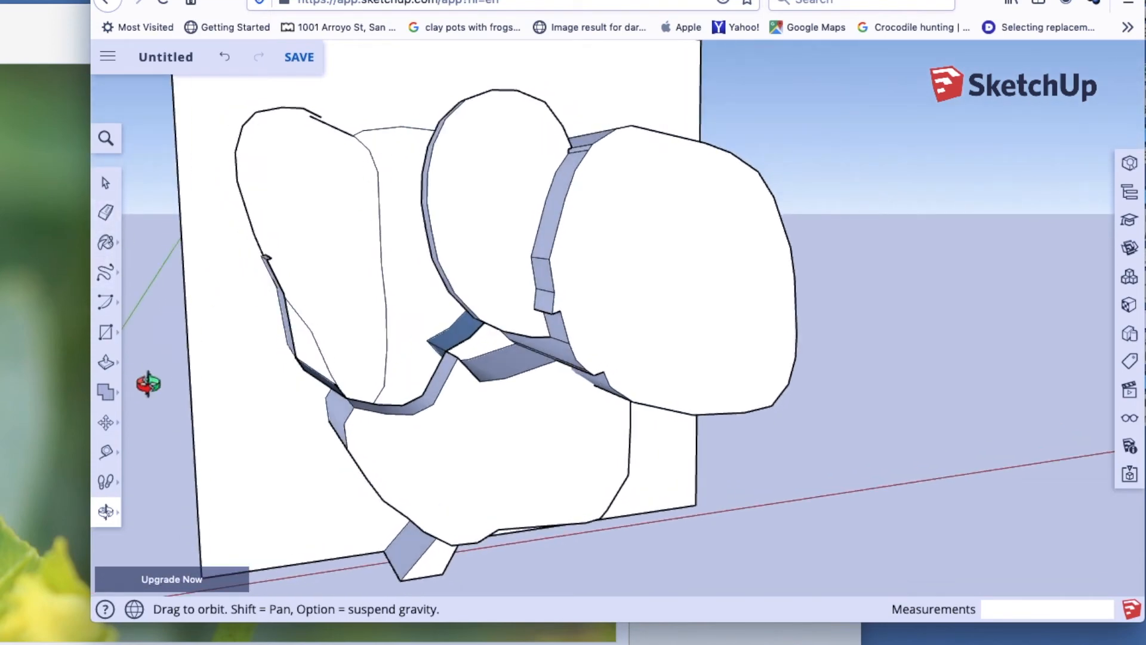
pyautogui.click(108, 361)
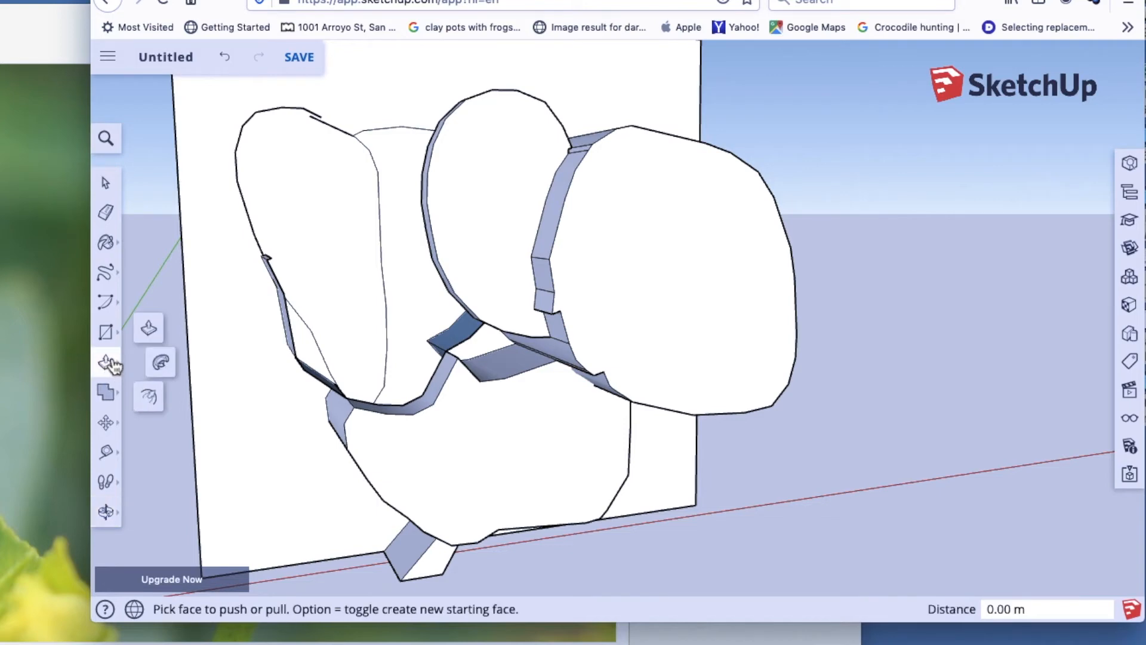
pyautogui.moveTo(312, 274)
pyautogui.mouseDown()
pyautogui.moveTo(370, 296)
pyautogui.moveTo(307, 267)
pyautogui.moveTo(325, 289)
pyautogui.moveTo(320, 259)
pyautogui.mouseUp()
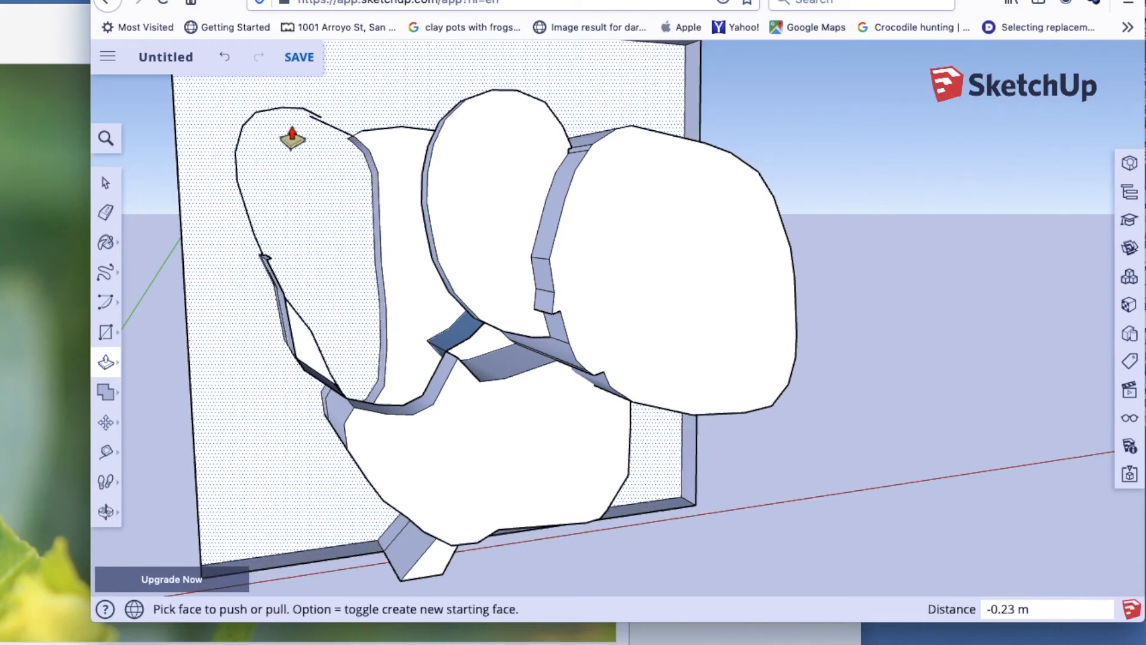
pyautogui.press('super+z')
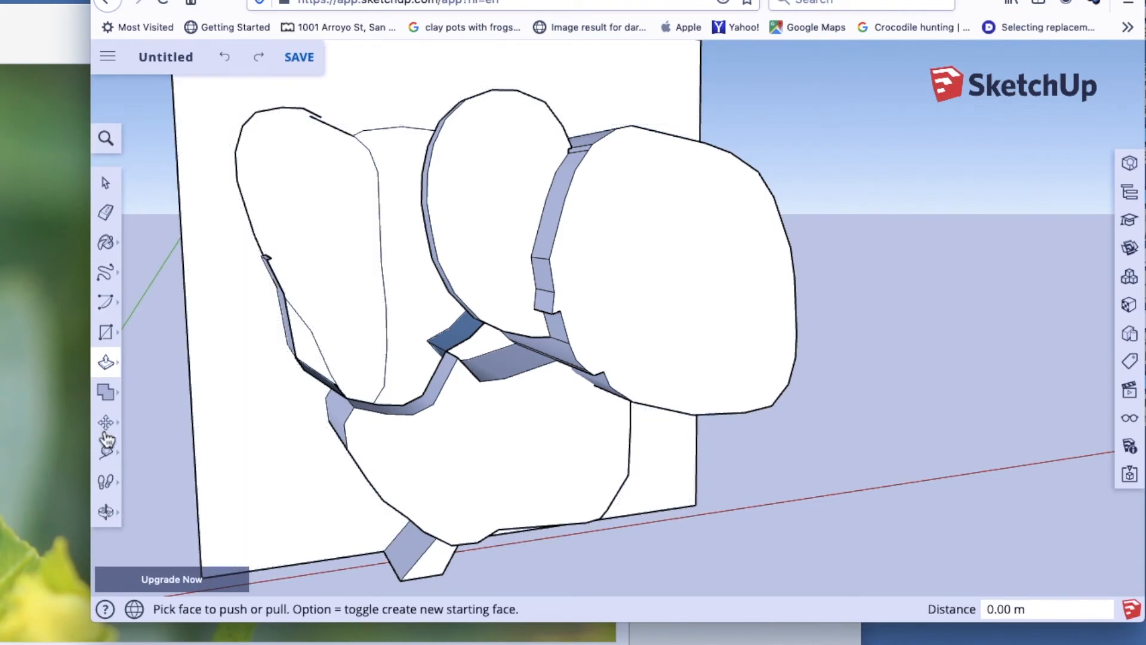
# Step: Close the gap at the top of the head outline with a short freehand stroke and pull the head outward 1.33 m
pyautogui.click(105, 272)
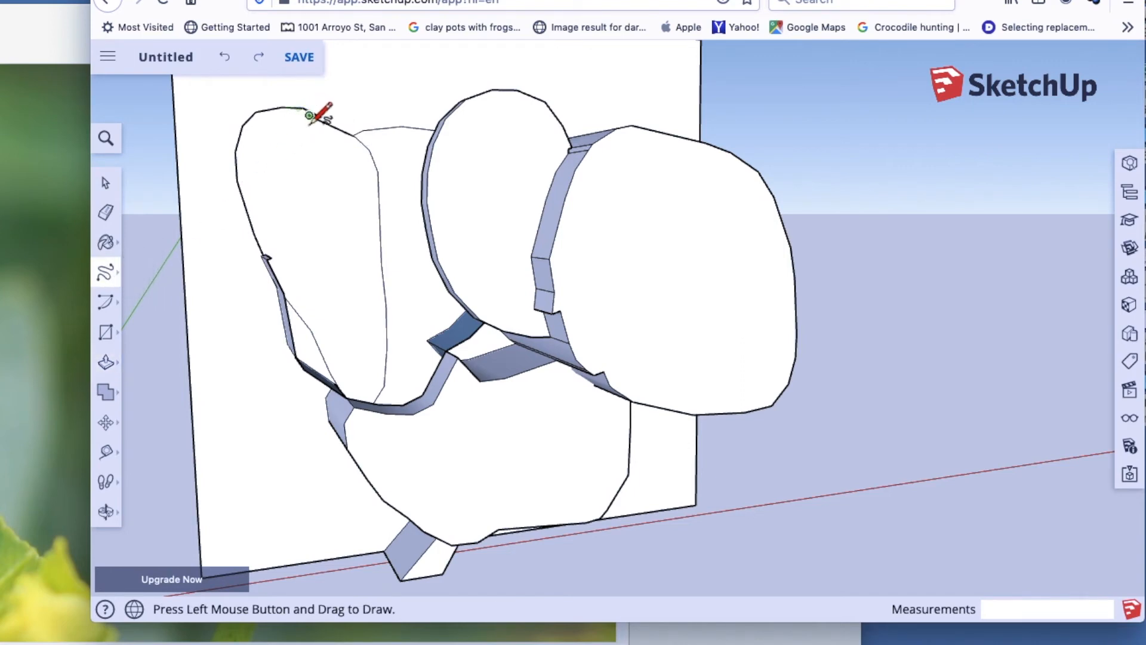
pyautogui.moveTo(312, 122); pyautogui.dragTo(304, 122)
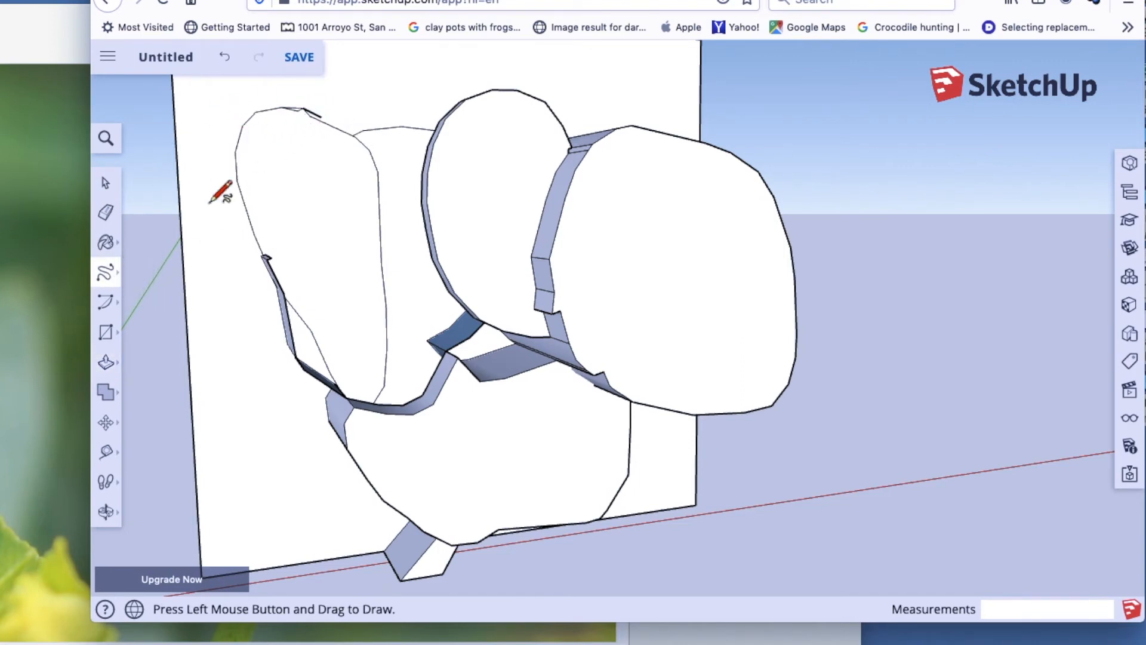
pyautogui.click(106, 362)
pyautogui.moveTo(348, 224); pyautogui.dragTo(376, 226)
pyautogui.scroll(3, 335, 215)
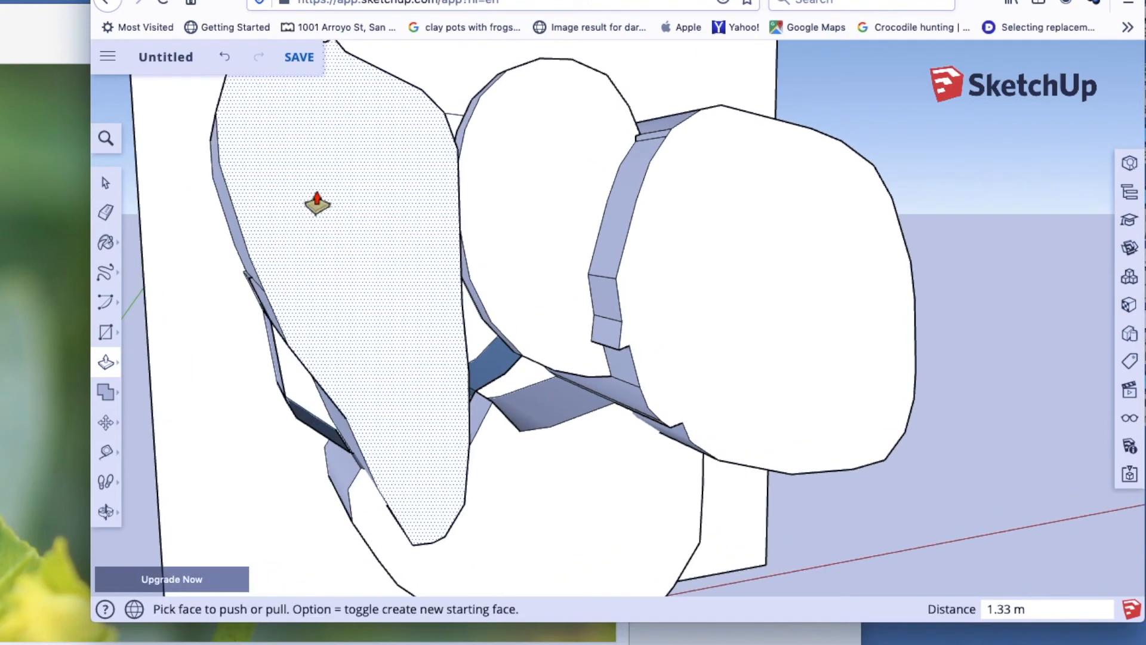
pyautogui.scroll(-6, 314, 199)
pyautogui.scroll(2, 293, 191)
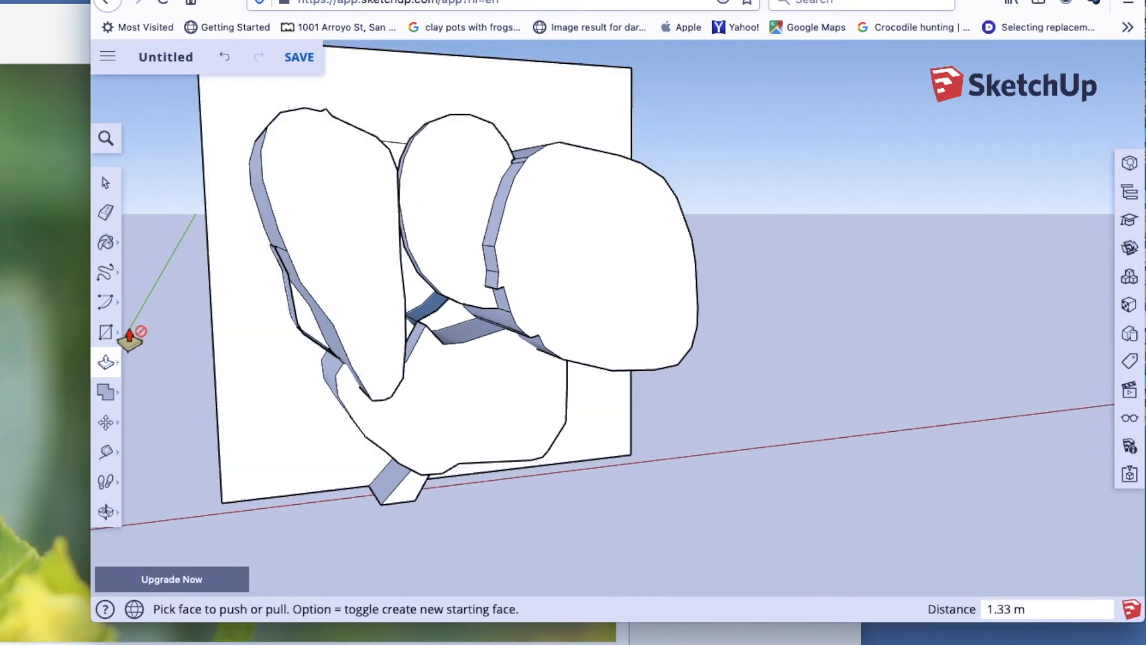
# Step: Check the bee photo in Pages and draw a freehand oval eye on the upper part of the elongated head, redrawing the first attempt
pyautogui.click(49, 355)
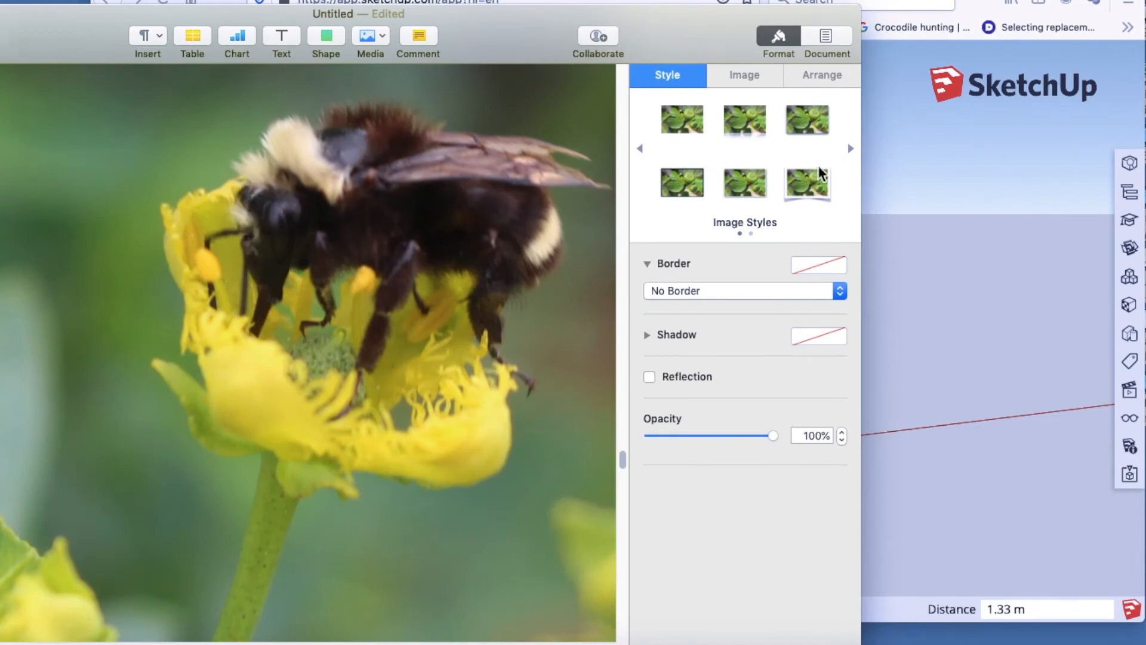
pyautogui.click(901, 214)
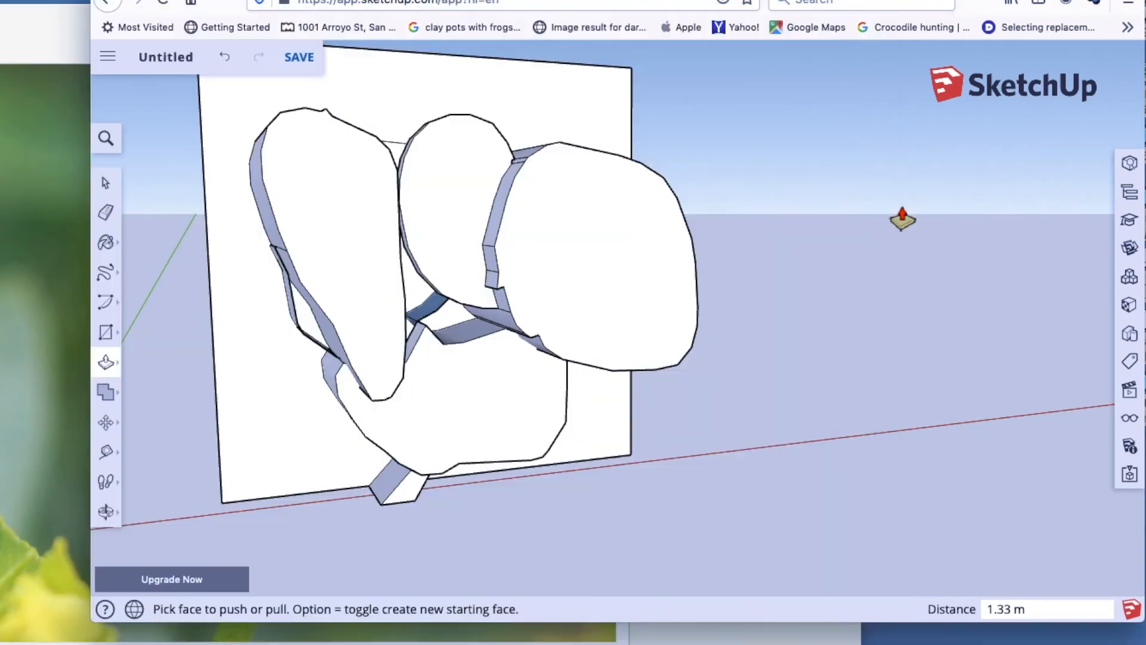
pyautogui.click(108, 279)
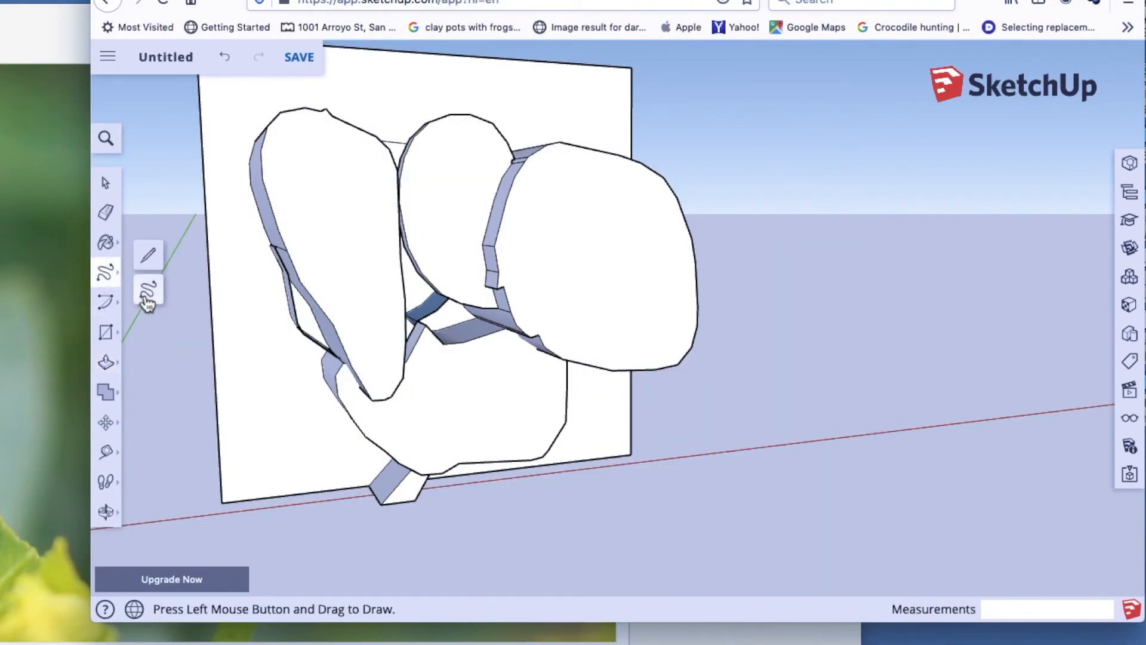
pyautogui.moveTo(311, 144)
pyautogui.mouseDown()
pyautogui.moveTo(371, 169)
pyautogui.moveTo(381, 234)
pyautogui.moveTo(304, 180)
pyautogui.moveTo(315, 145)
pyautogui.mouseUp()
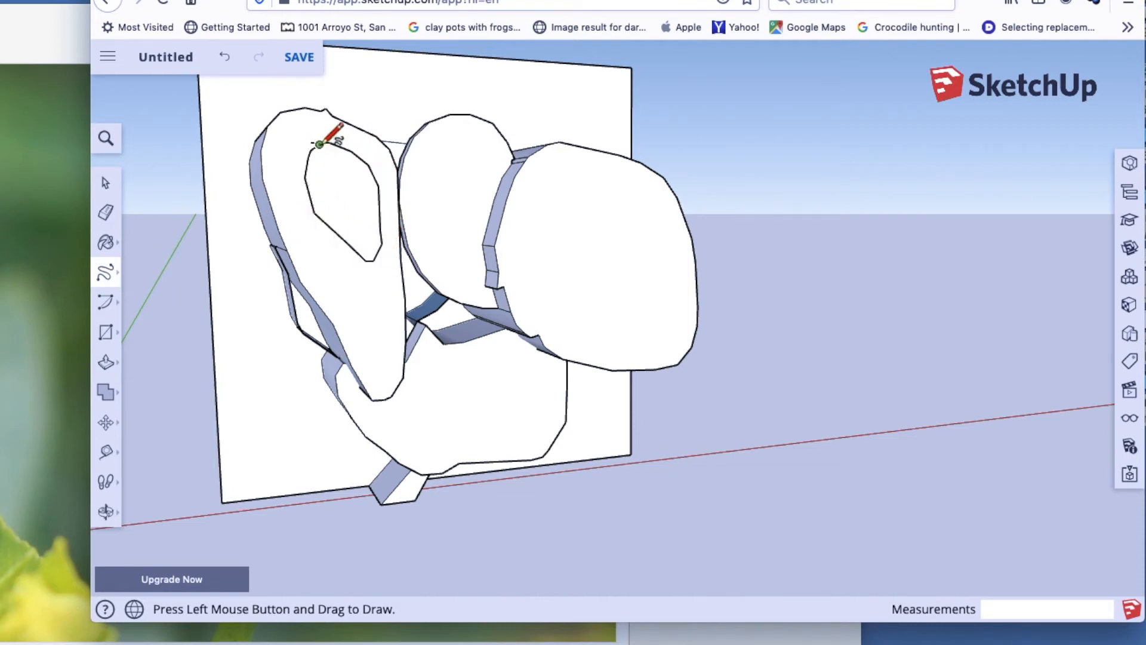
pyautogui.hotkey('ctrl', 'z')
pyautogui.moveTo(321, 141)
pyautogui.mouseDown()
pyautogui.moveTo(355, 149)
pyautogui.moveTo(382, 220)
pyautogui.moveTo(369, 271)
pyautogui.moveTo(324, 242)
pyautogui.moveTo(308, 182)
pyautogui.moveTo(321, 148)
pyautogui.moveTo(366, 146)
pyautogui.mouseUp()
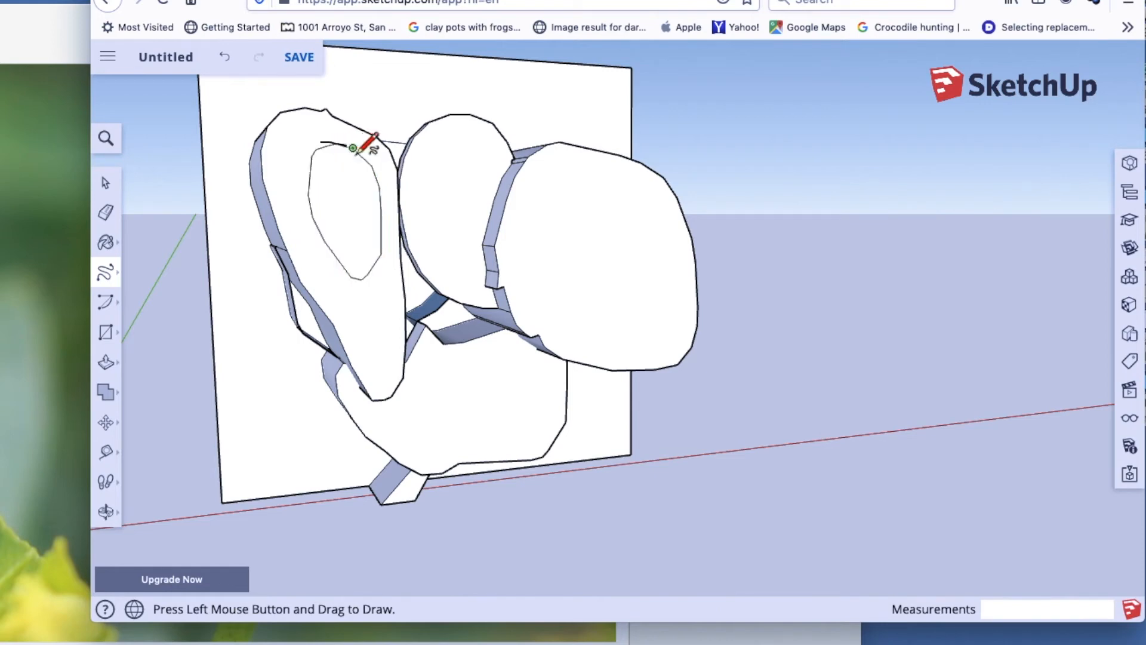
# Step: Erase the stray line sticking out at the top of the eye outline
pyautogui.click(106, 212)
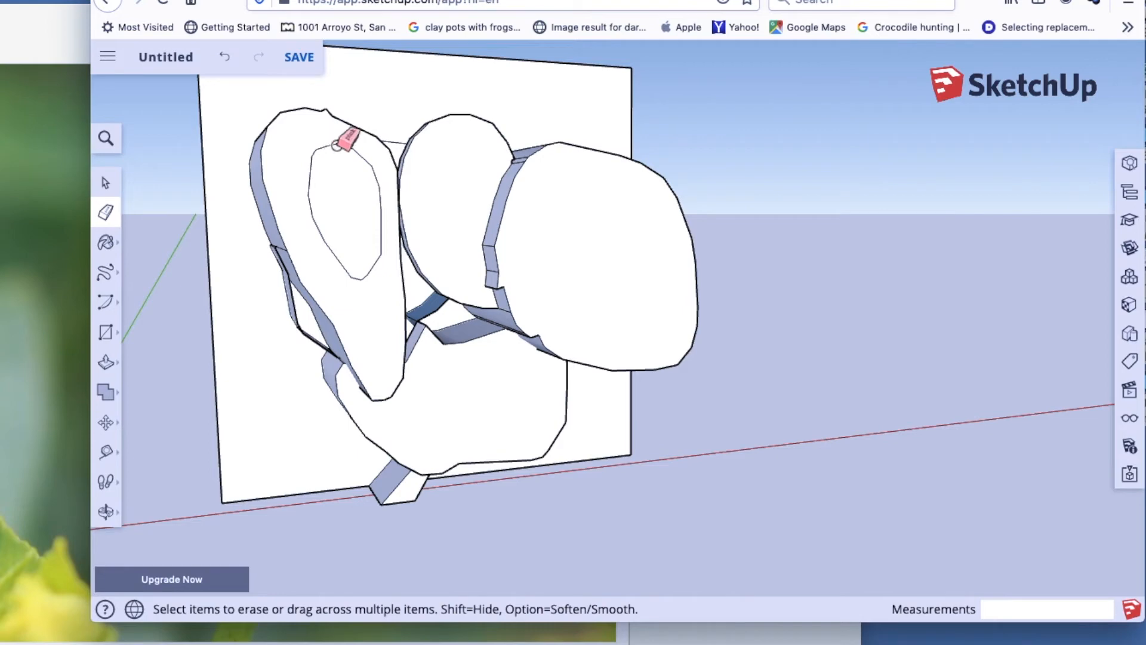
pyautogui.scroll(5, 345, 147)
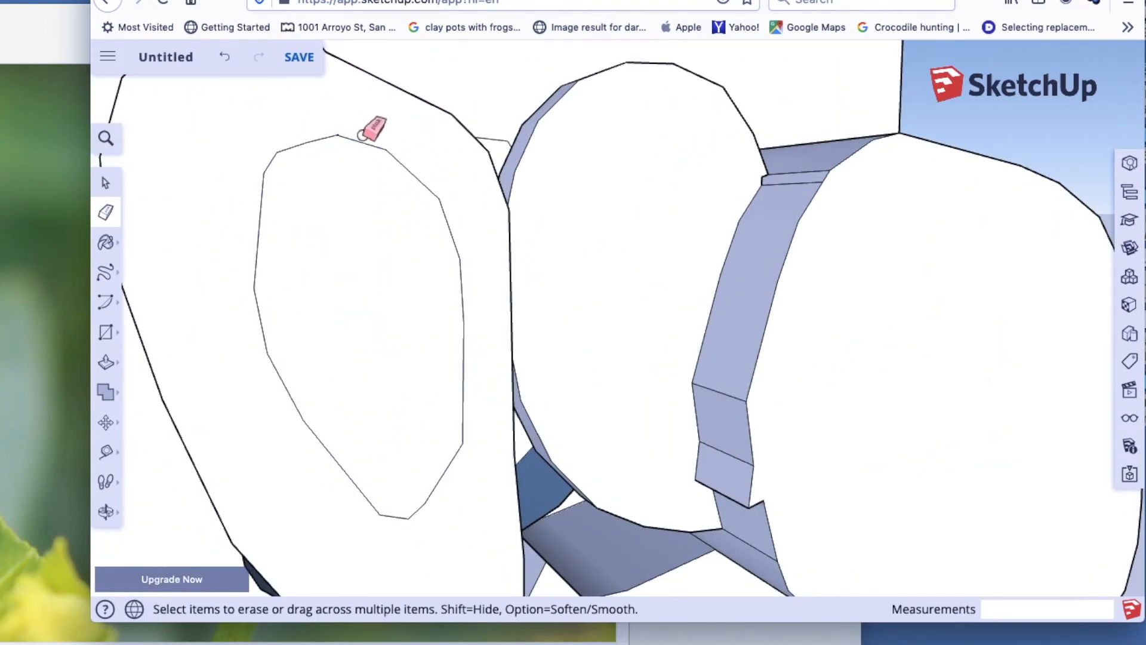
pyautogui.scroll(-6, 349, 171)
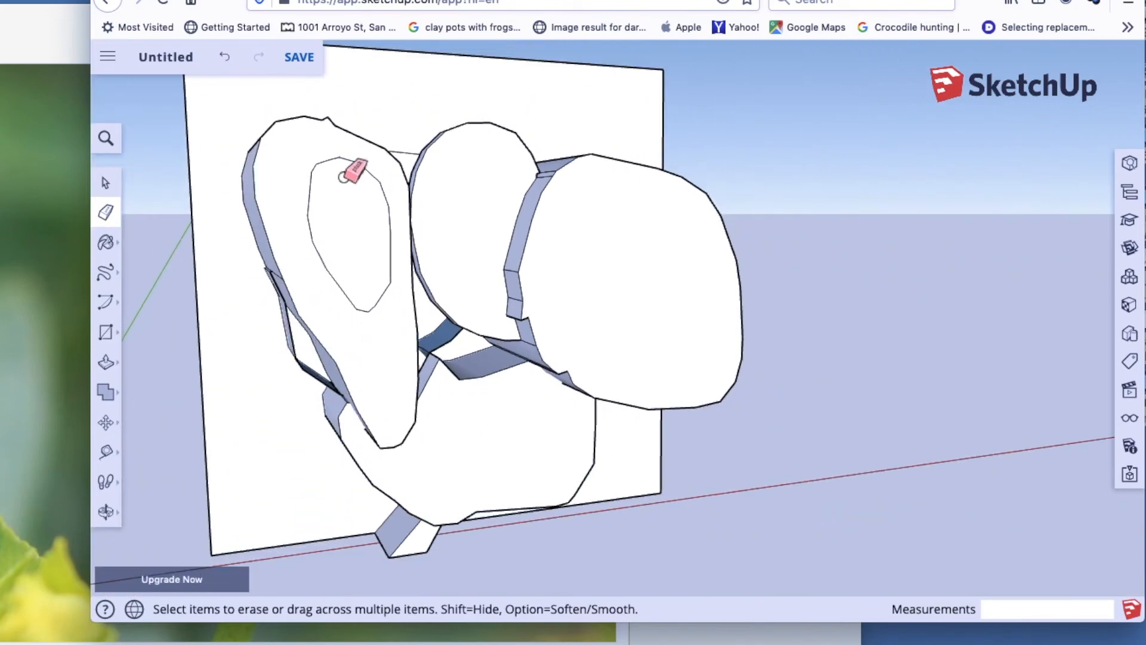
pyautogui.scroll(-1, 344, 177)
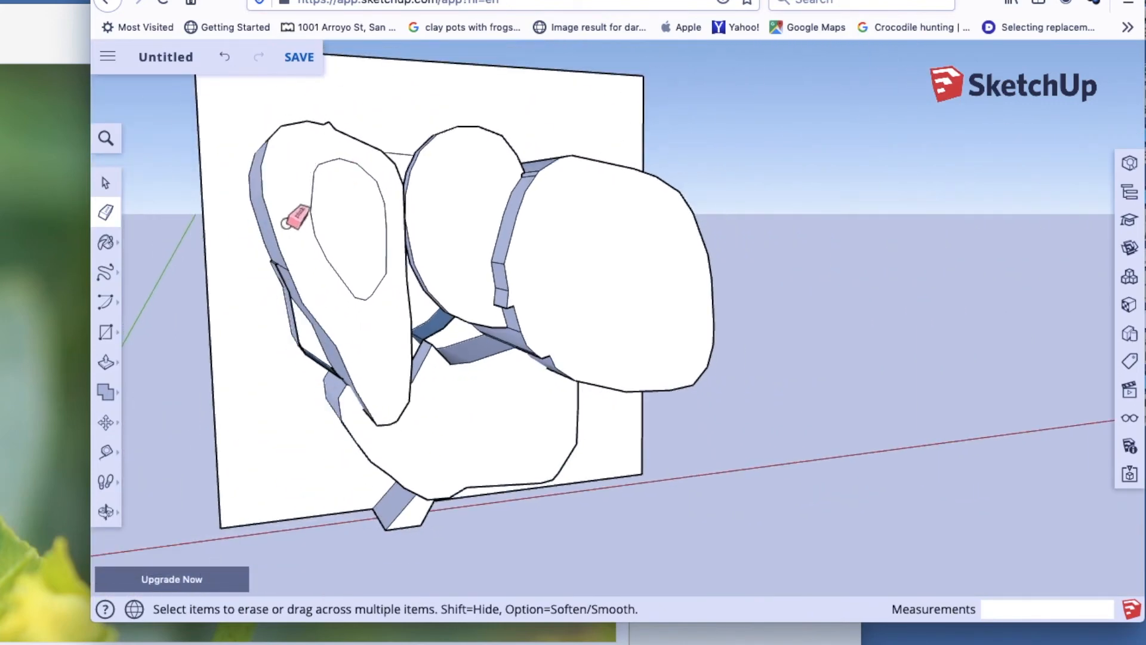
# Step: Examine the bee's head and legs in the Pages photo and compare them with the model in a front view in SketchUp
pyautogui.click(24, 326)
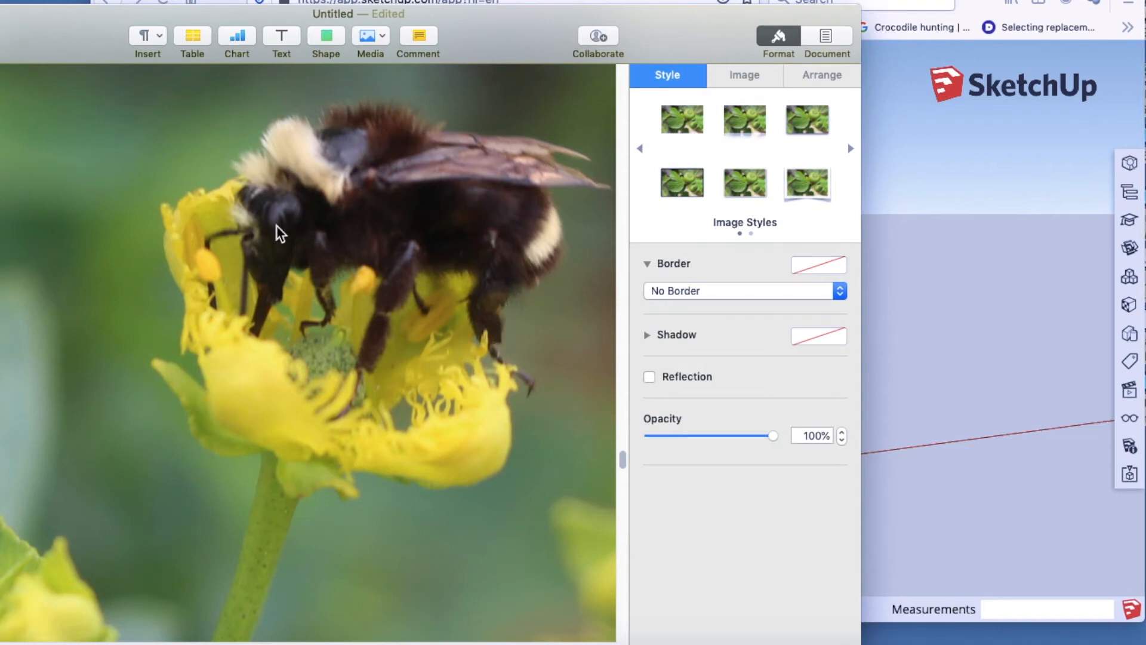
pyautogui.click(942, 153)
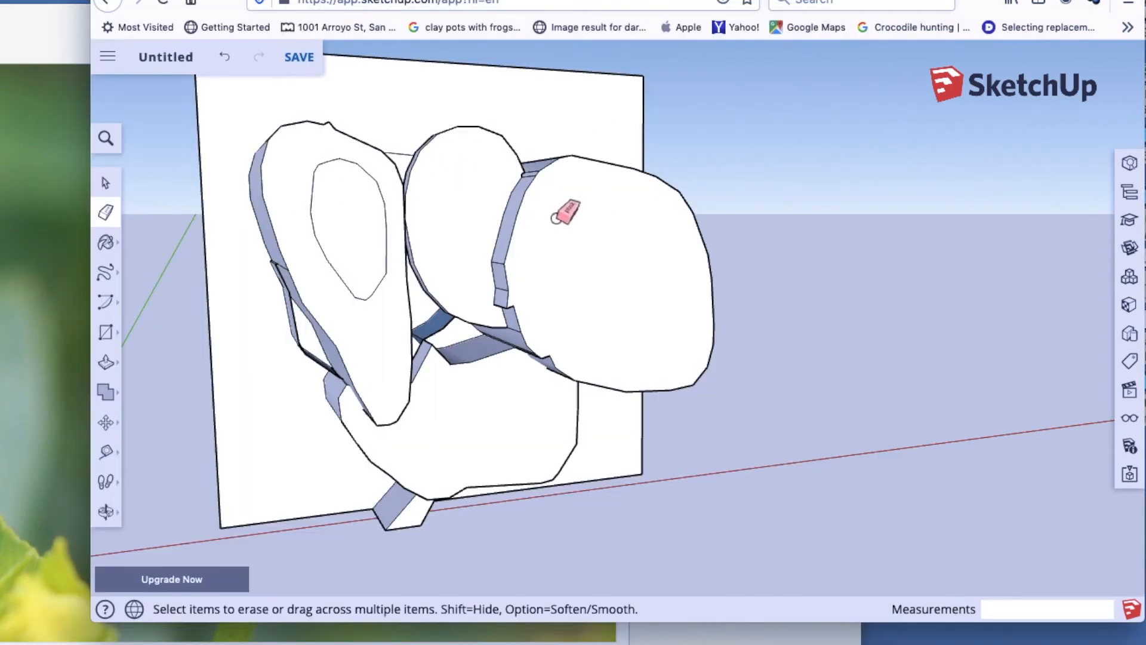
pyautogui.click(106, 512)
pyautogui.moveTo(422, 420); pyautogui.dragTo(433, 379)
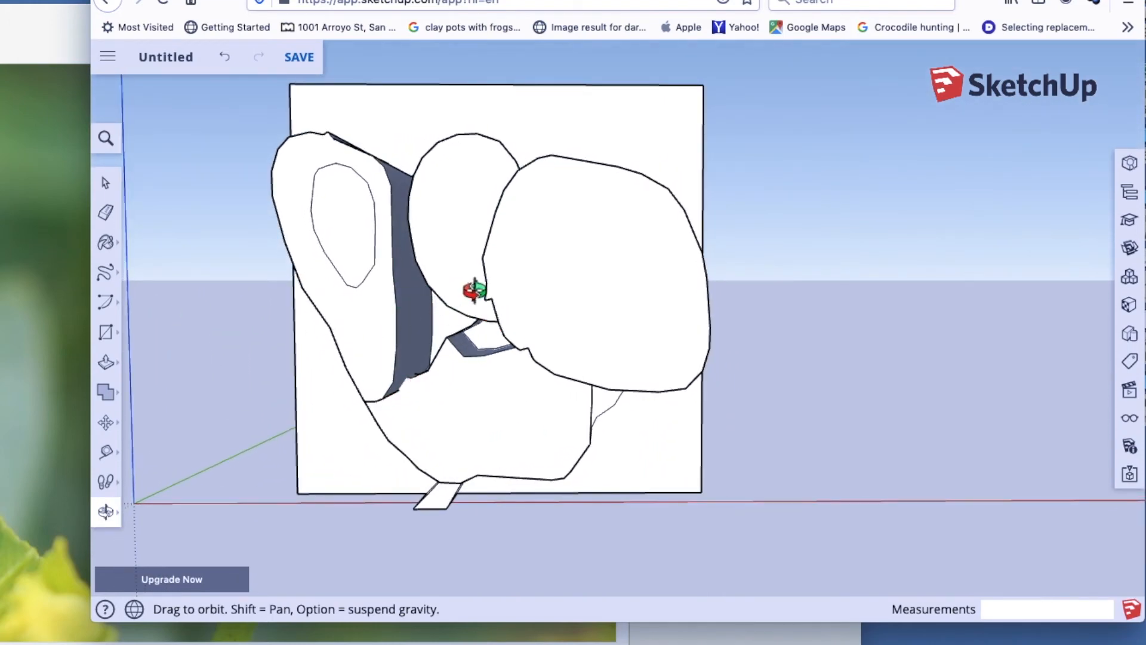
pyautogui.click(88, 400)
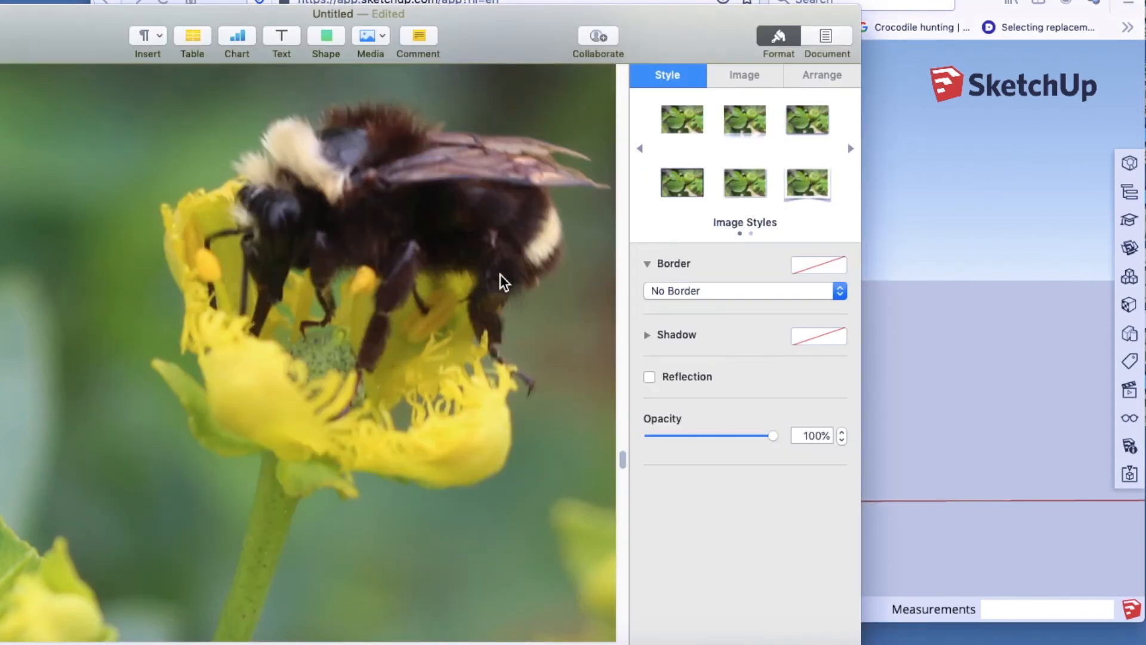
pyautogui.click(1023, 330)
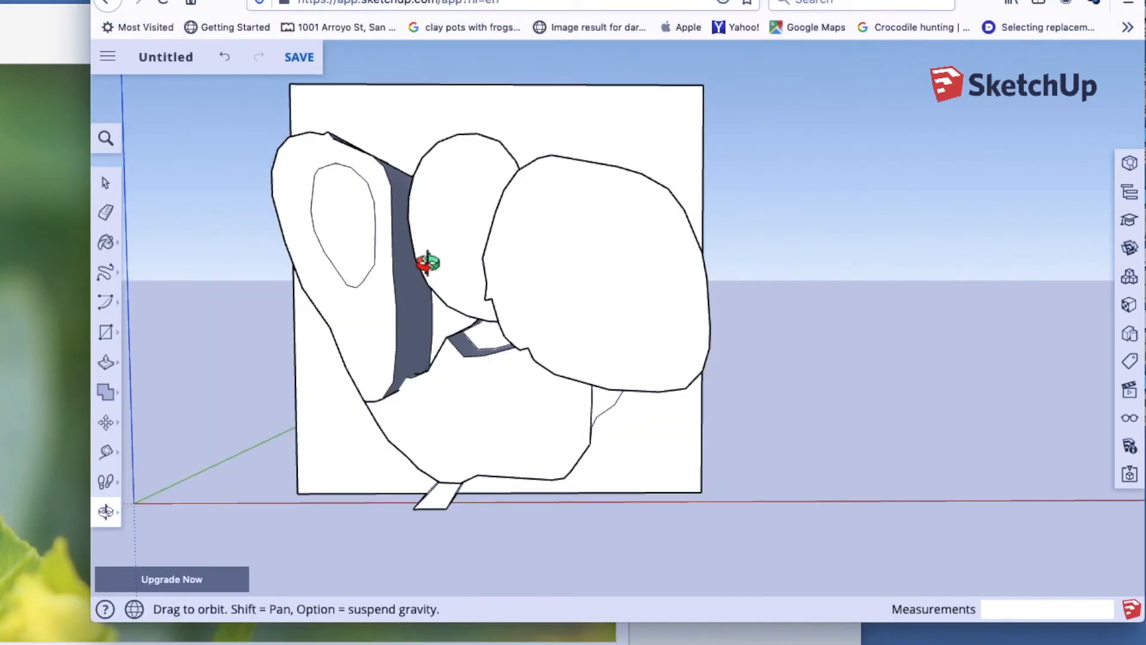
# Step: Try to draw a straight vertical leg line about 0.63 m long from the middle oval down over the lower petal
pyautogui.click(110, 273)
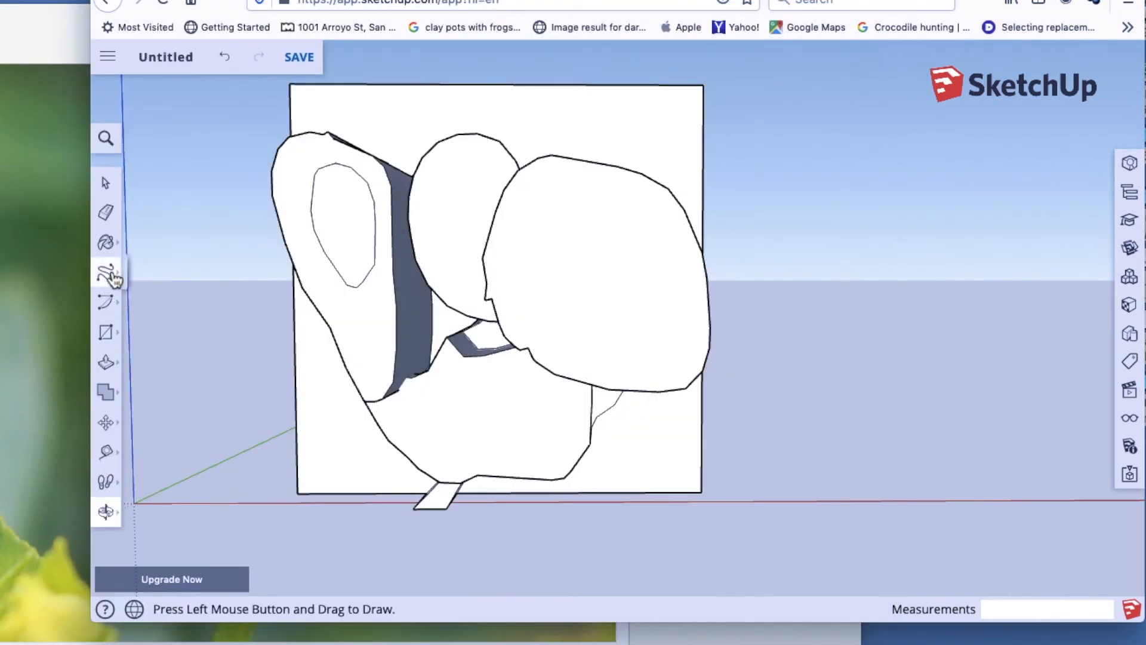
pyautogui.click(147, 263)
pyautogui.moveTo(444, 290); pyautogui.dragTo(444, 377)
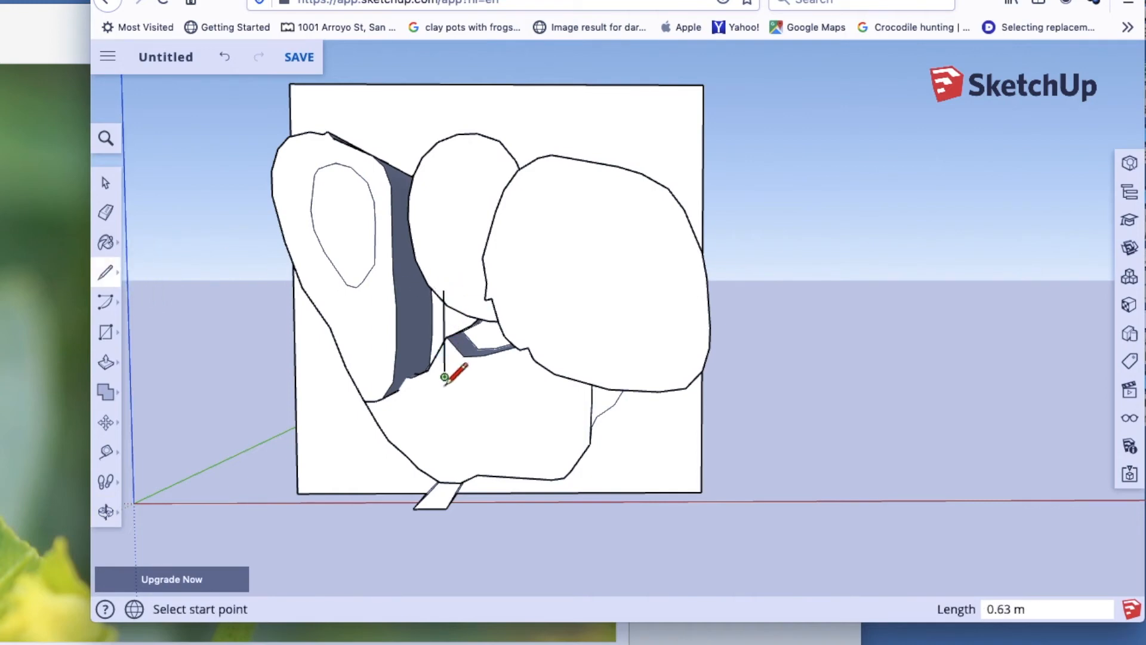
# Step: Draw three freehand bee legs reaching down over the lower petal, two beneath the middle oval and one curved from the large right shape
pyautogui.click(111, 282)
pyautogui.click(148, 290)
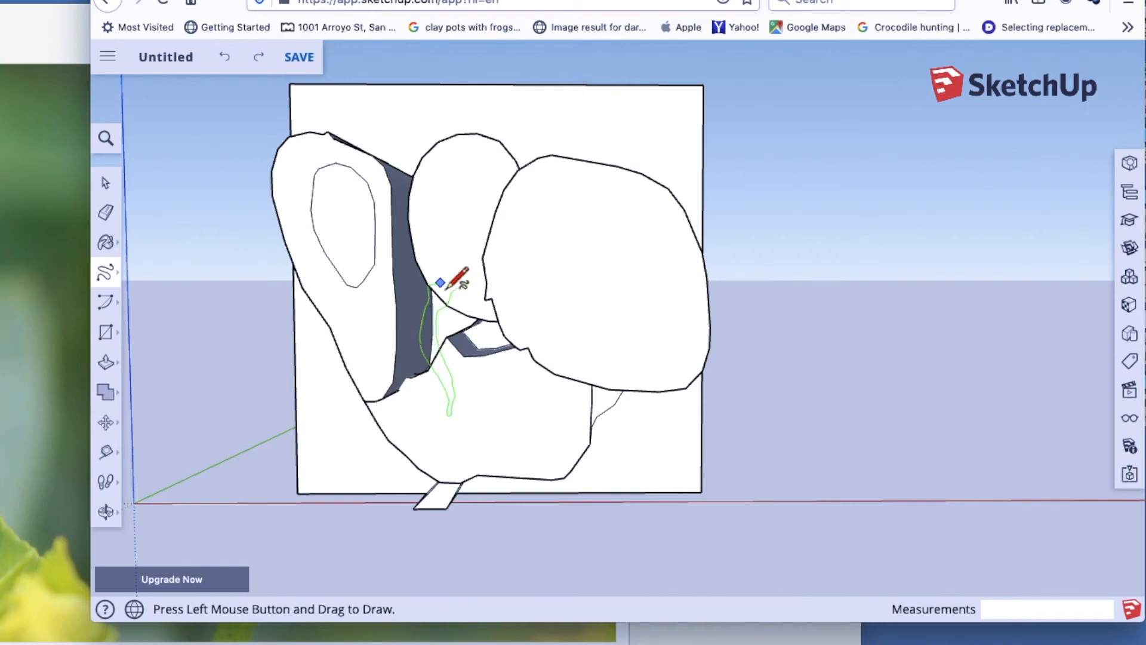
pyautogui.moveTo(460, 297)
pyautogui.mouseDown()
pyautogui.moveTo(509, 324)
pyautogui.moveTo(524, 411)
pyautogui.mouseUp()
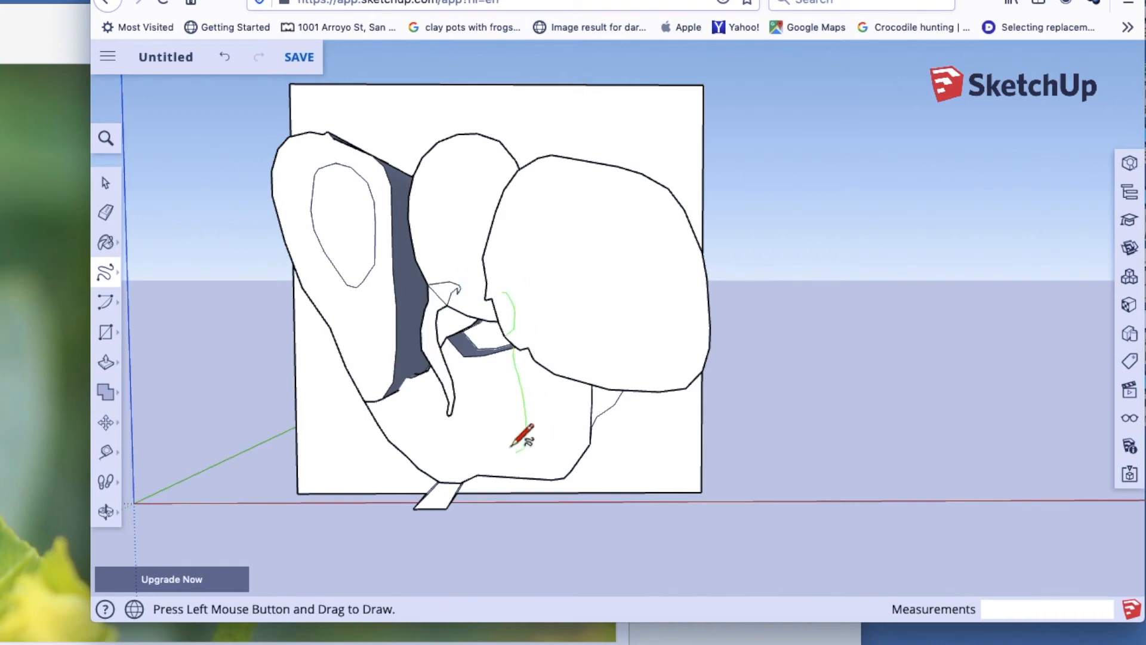
pyautogui.moveTo(491, 330)
pyautogui.mouseDown()
pyautogui.moveTo(501, 296)
pyautogui.moveTo(512, 295)
pyautogui.mouseUp()
pyautogui.moveTo(625, 358); pyautogui.dragTo(600, 446)
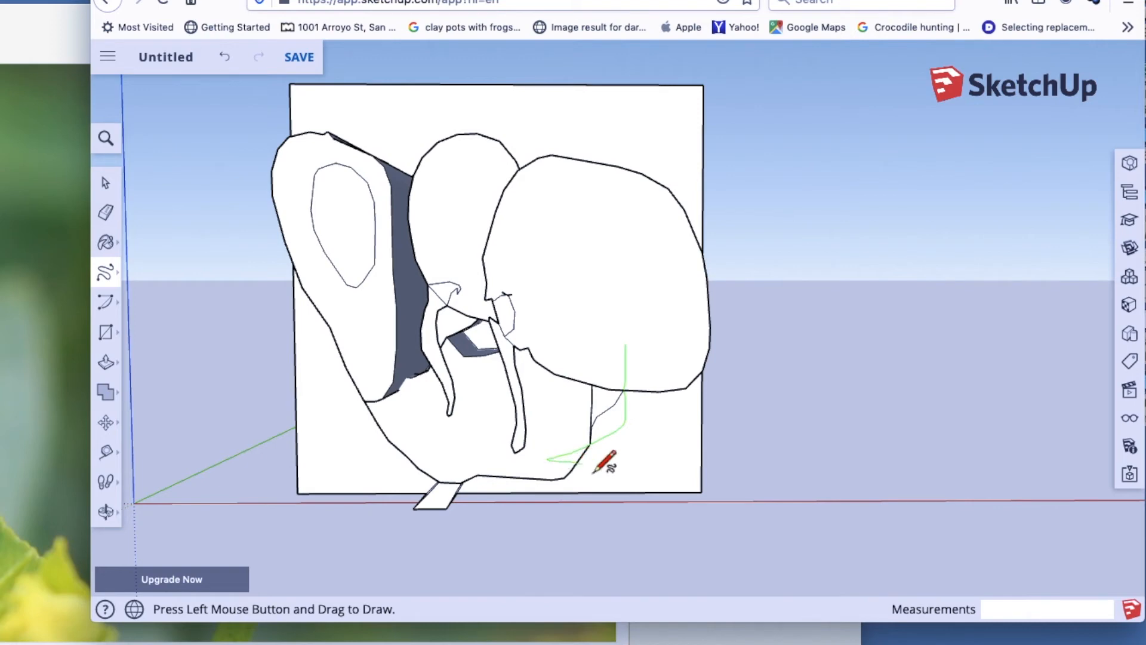
pyautogui.moveTo(653, 402)
pyautogui.mouseDown()
pyautogui.moveTo(657, 341)
pyautogui.moveTo(626, 352)
pyautogui.mouseUp()
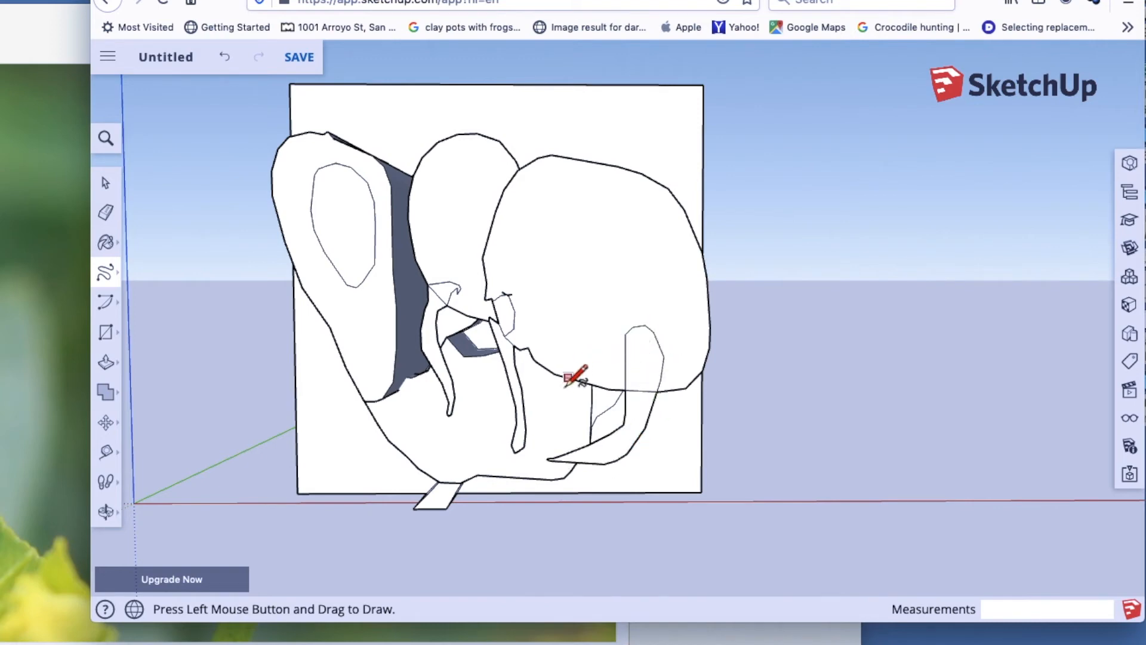
# Step: Erase the middle leg's upper outline and redraw it freehand as a rounded top overlapping the large right shape
pyautogui.scroll(2, 467, 397)
pyautogui.scroll(-3, 457, 384)
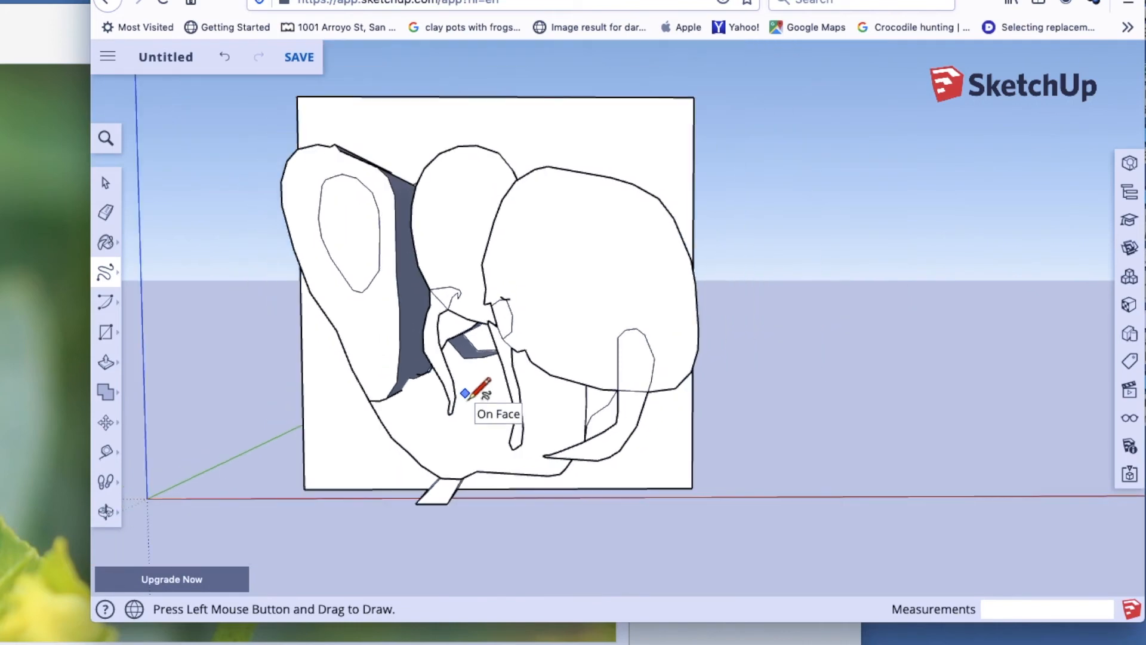
pyautogui.click(108, 213)
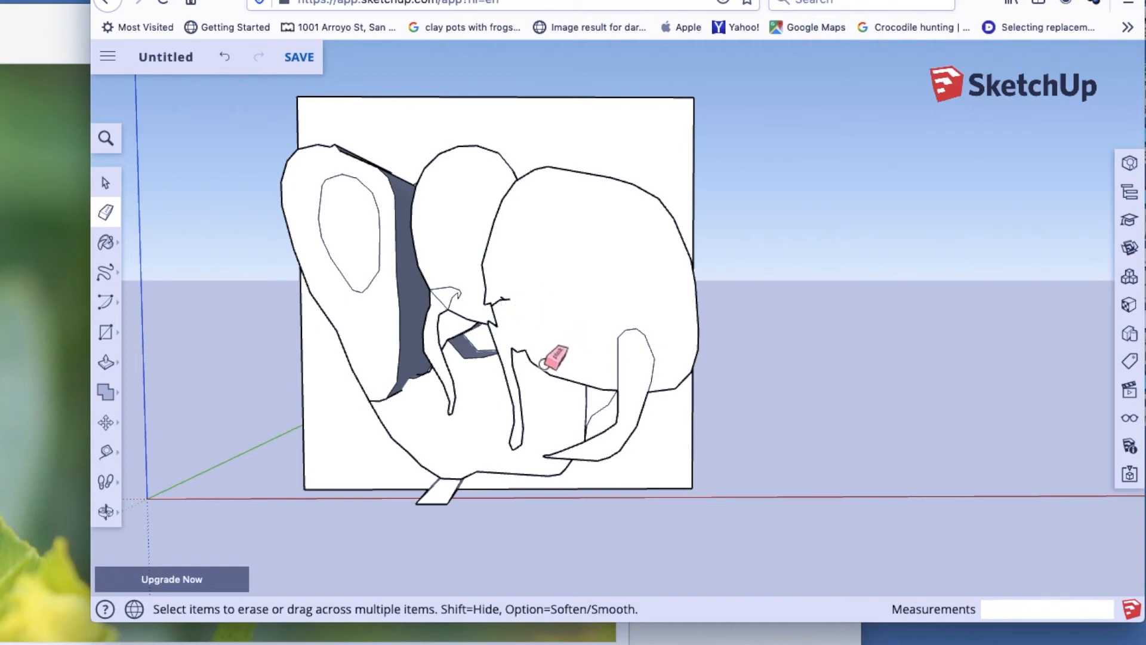
pyautogui.click(131, 278)
pyautogui.click(153, 292)
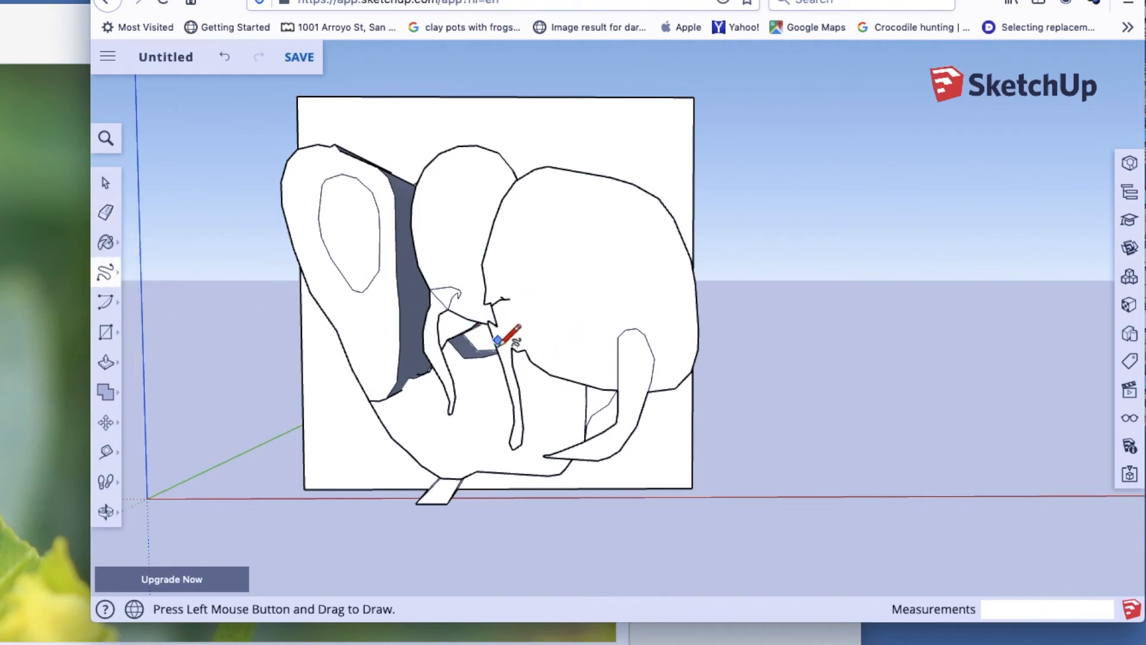
pyautogui.moveTo(520, 311); pyautogui.dragTo(518, 355)
# Step: Erase the stray lines inside the middle leg's top and the loose line above it on the large right shape
pyautogui.scroll(5, 520, 344)
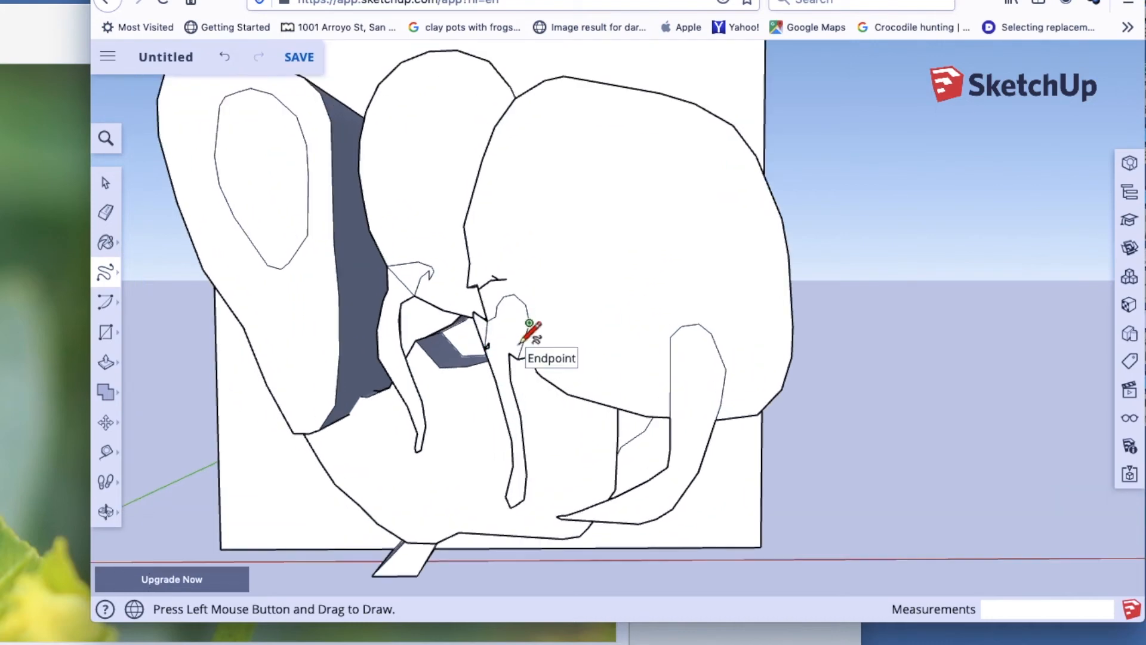
pyautogui.scroll(2, 521, 344)
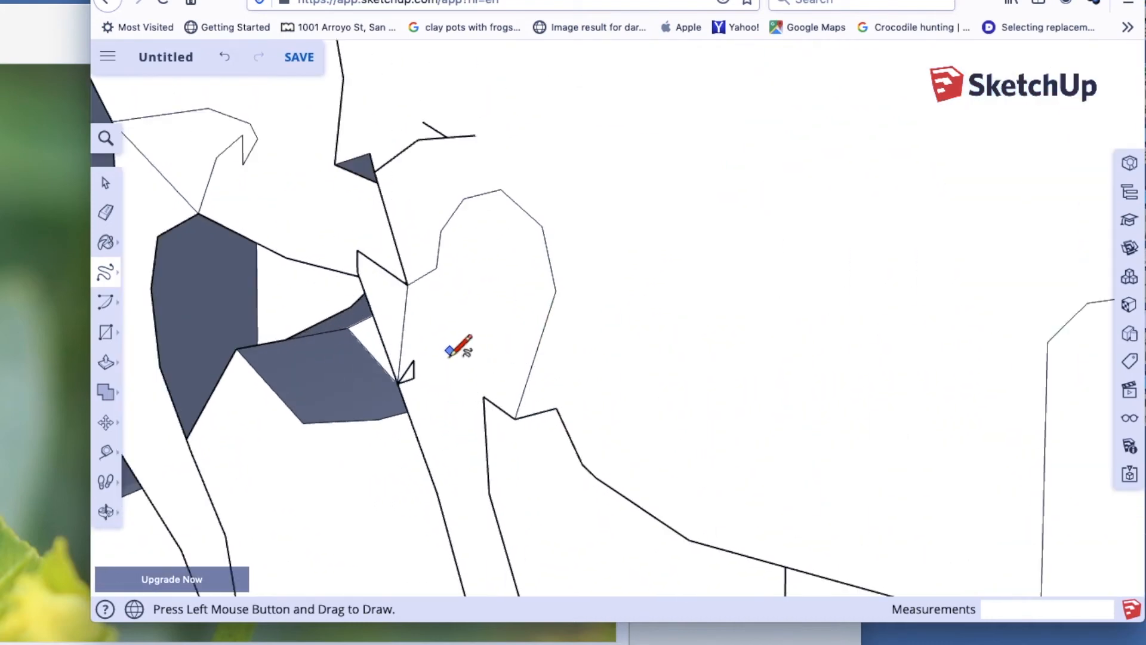
pyautogui.scroll(2, 460, 345)
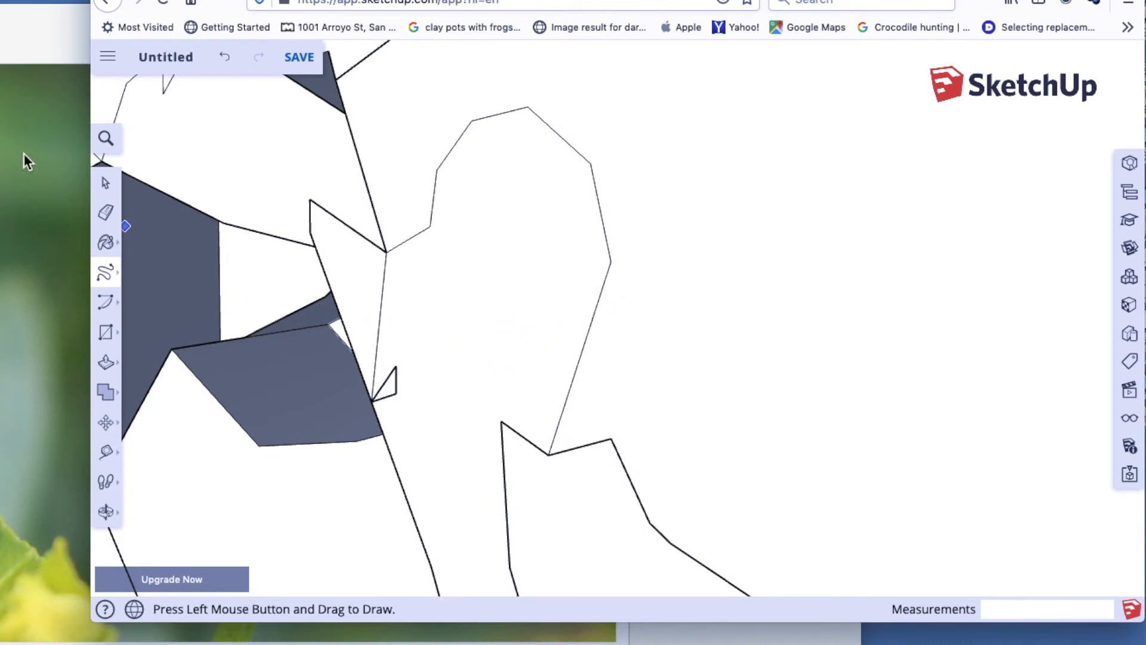
pyautogui.click(106, 212)
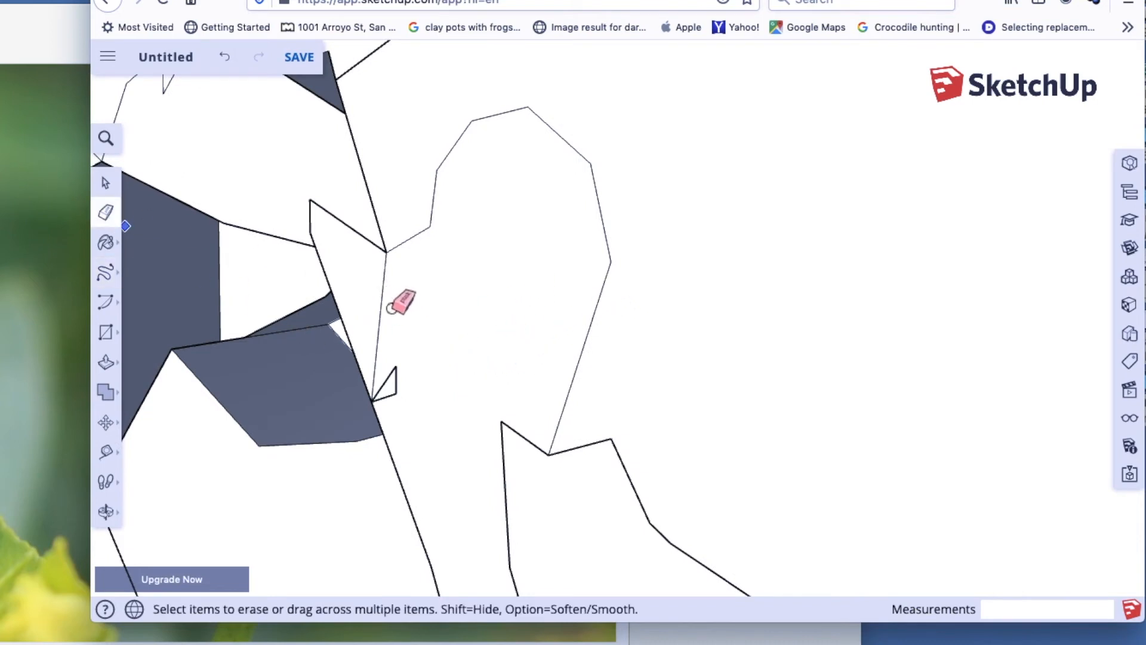
pyautogui.click(388, 311)
pyautogui.click(390, 379)
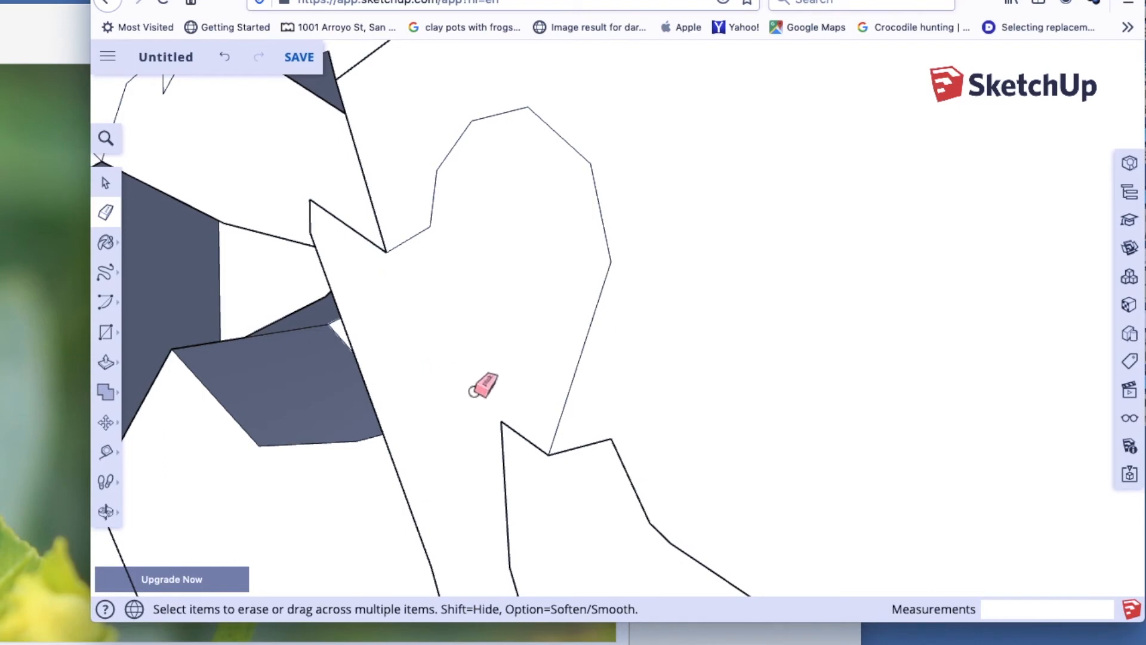
pyautogui.scroll(-6, 408, 307)
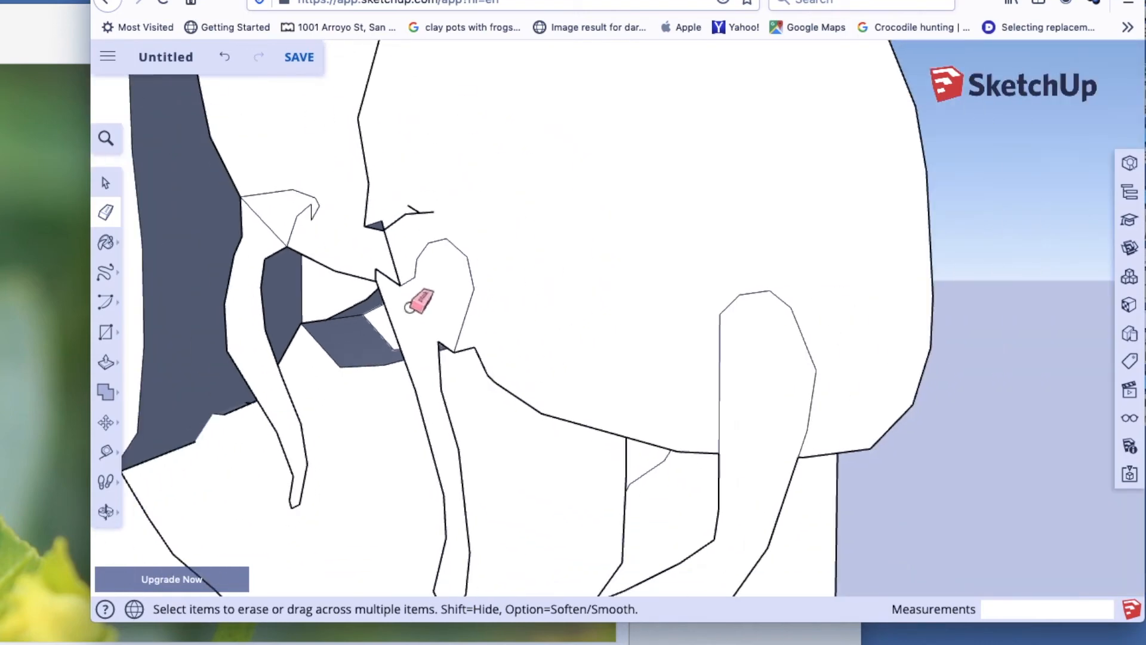
pyautogui.click(404, 217)
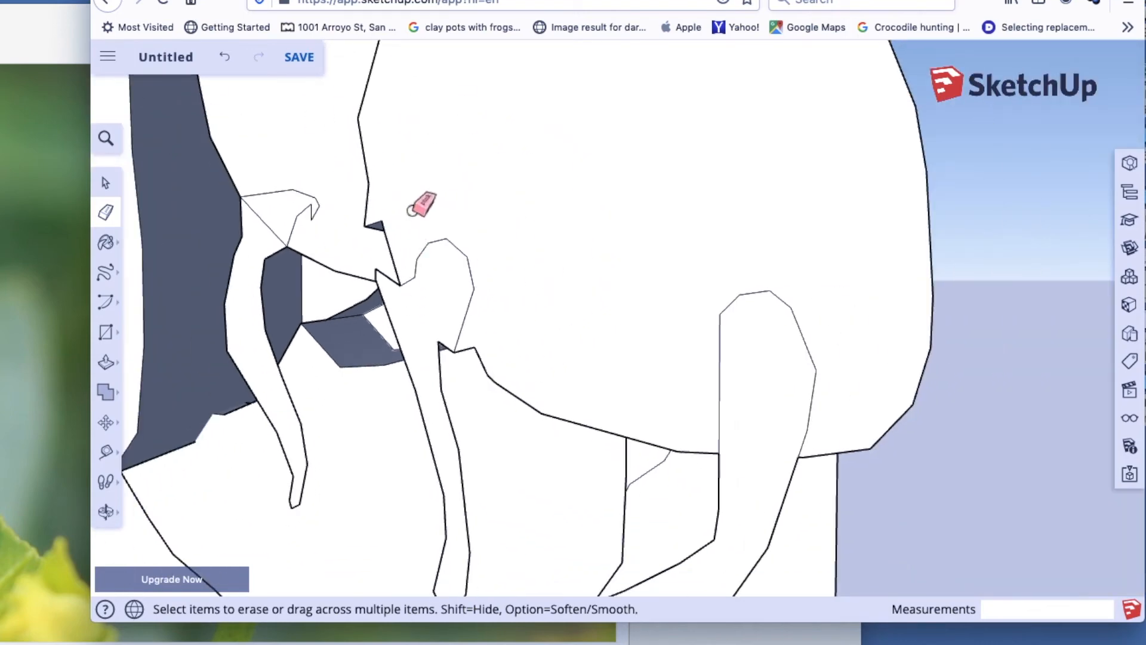
pyautogui.scroll(-5, 452, 305)
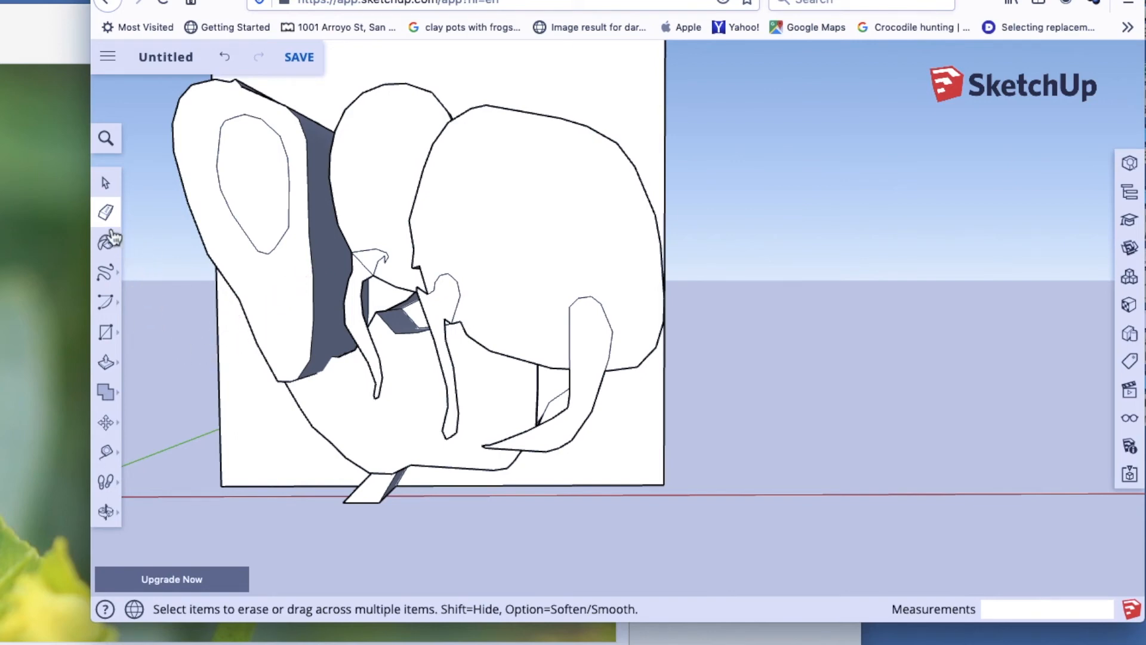
# Step: Check the wings in the Pages photo, then draw two freehand wings in SketchUp, one across the body and one behind it
pyautogui.click(106, 512)
pyautogui.moveTo(243, 401); pyautogui.dragTo(291, 446)
pyautogui.moveTo(286, 389); pyautogui.dragTo(281, 399)
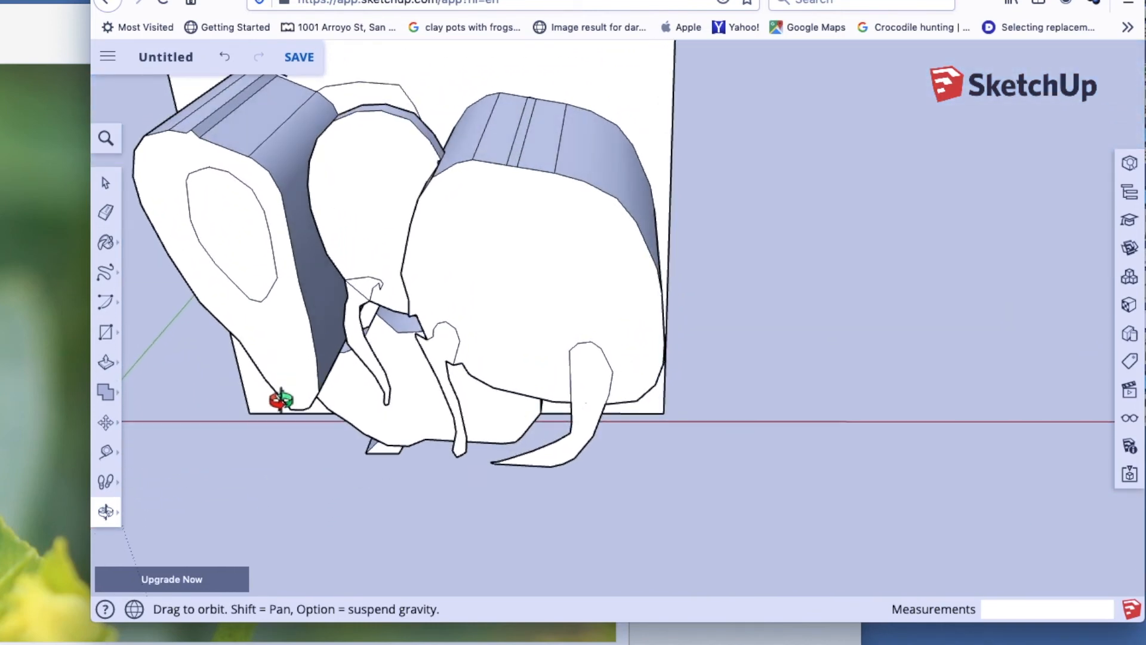
pyautogui.click(68, 306)
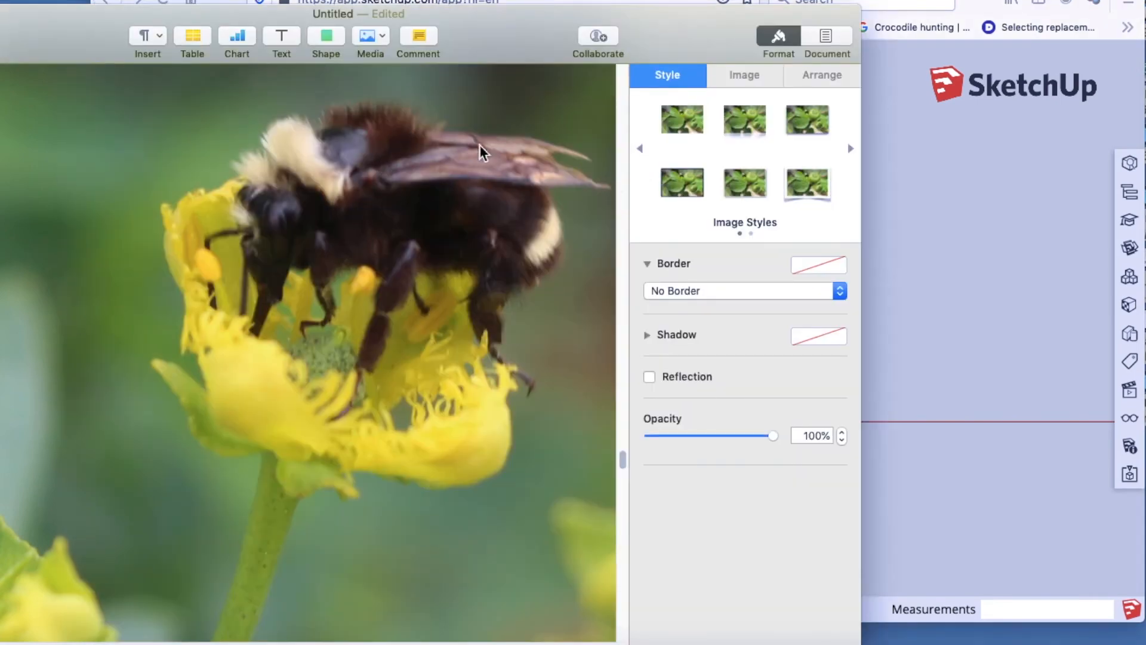
pyautogui.click(957, 320)
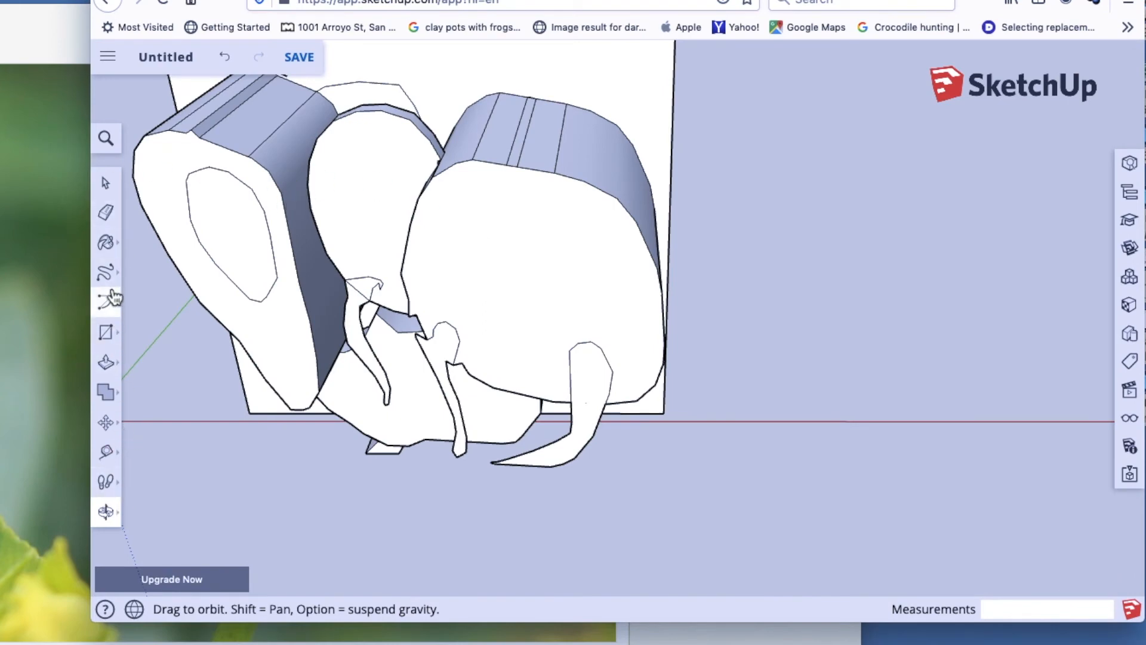
pyautogui.scroll(-1, 191, 315)
pyautogui.scroll(1, 192, 315)
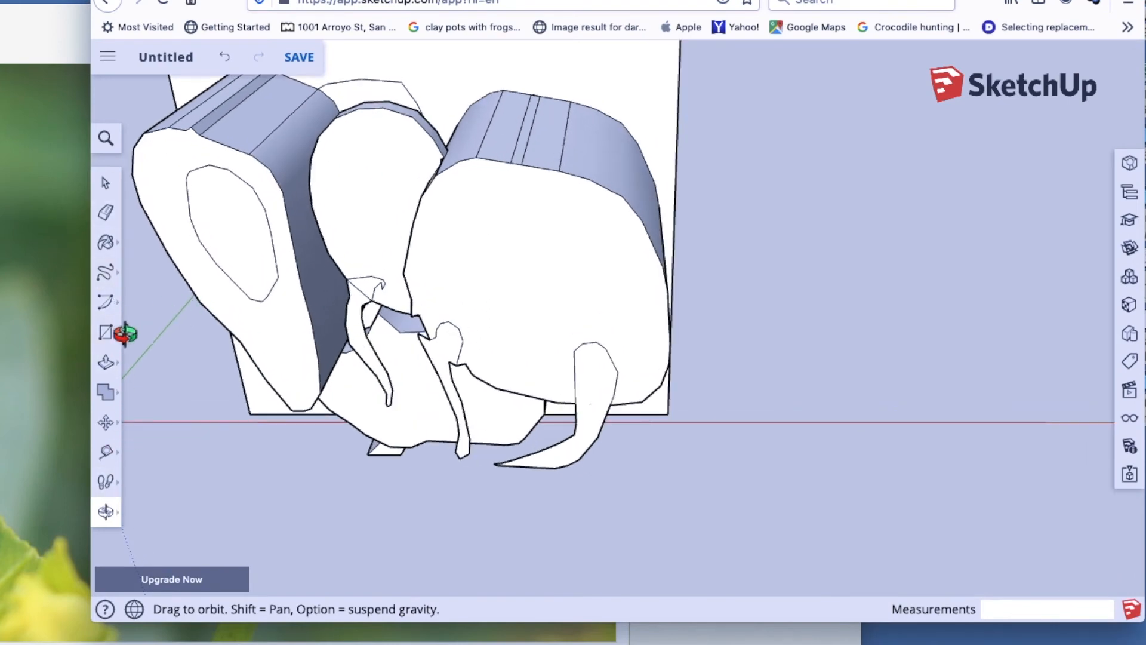
pyautogui.click(105, 273)
pyautogui.click(154, 291)
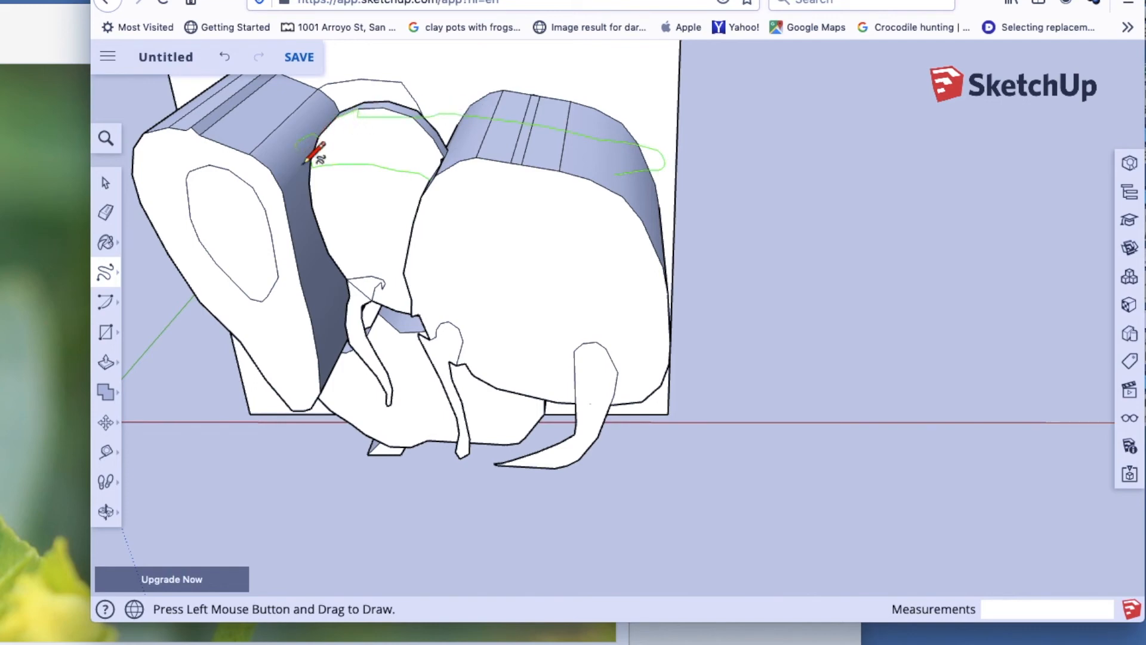
pyautogui.moveTo(326, 173); pyautogui.dragTo(327, 172)
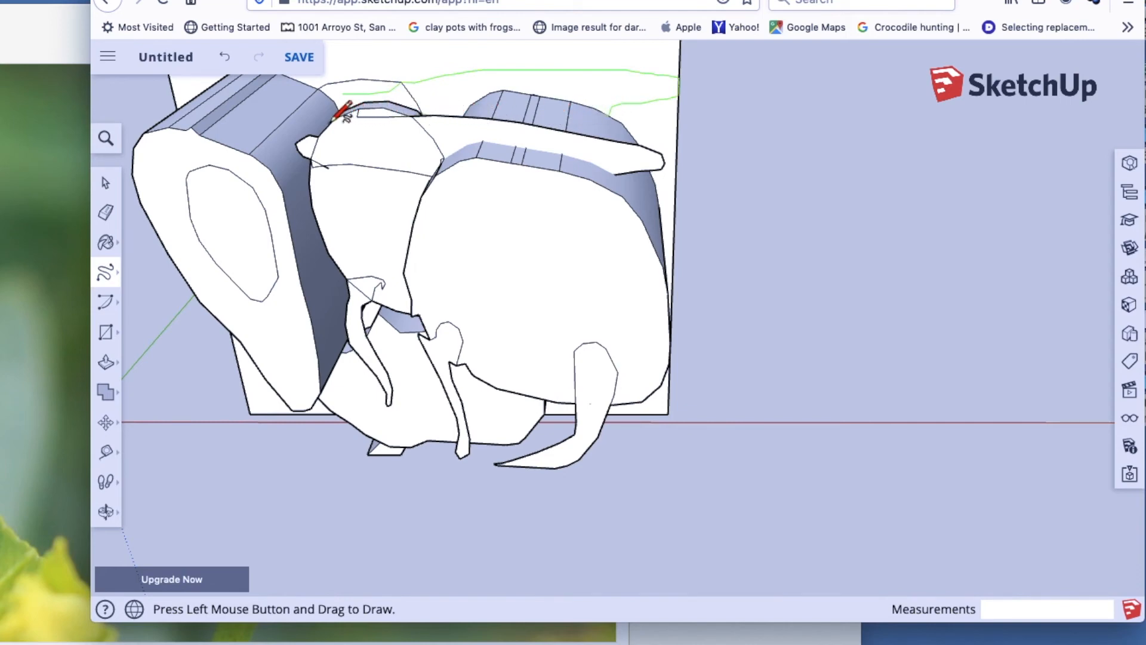
pyautogui.moveTo(373, 98); pyautogui.dragTo(370, 94)
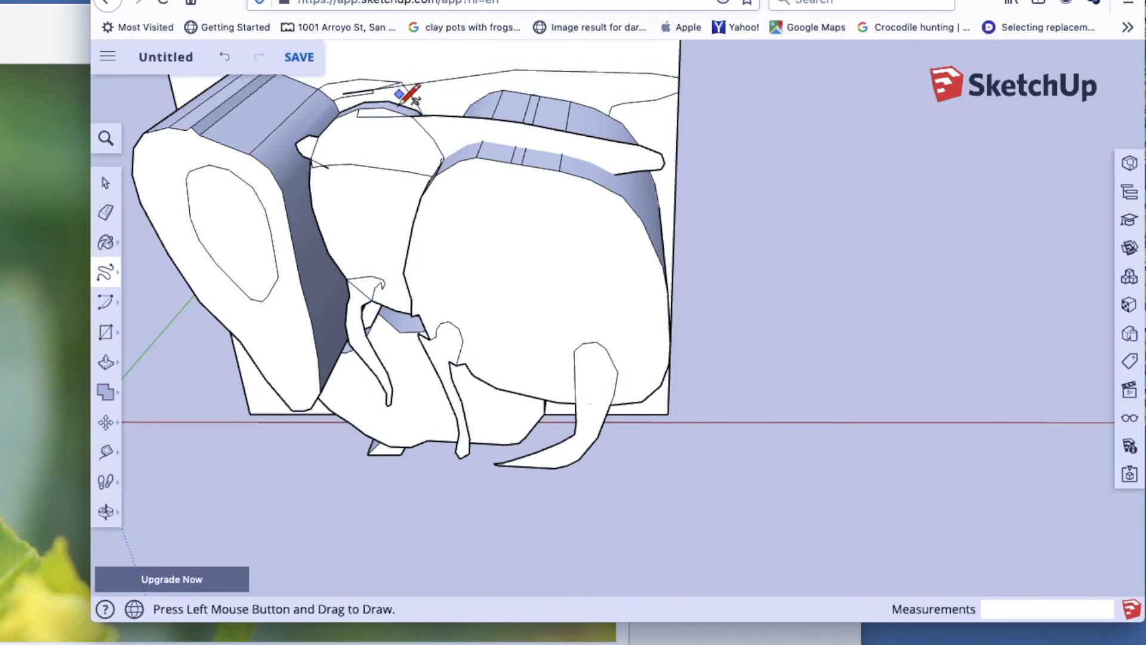
# Step: Erase the middle oval's leftover upper edges where they cross the base of the front wing
pyautogui.scroll(3, 357, 138)
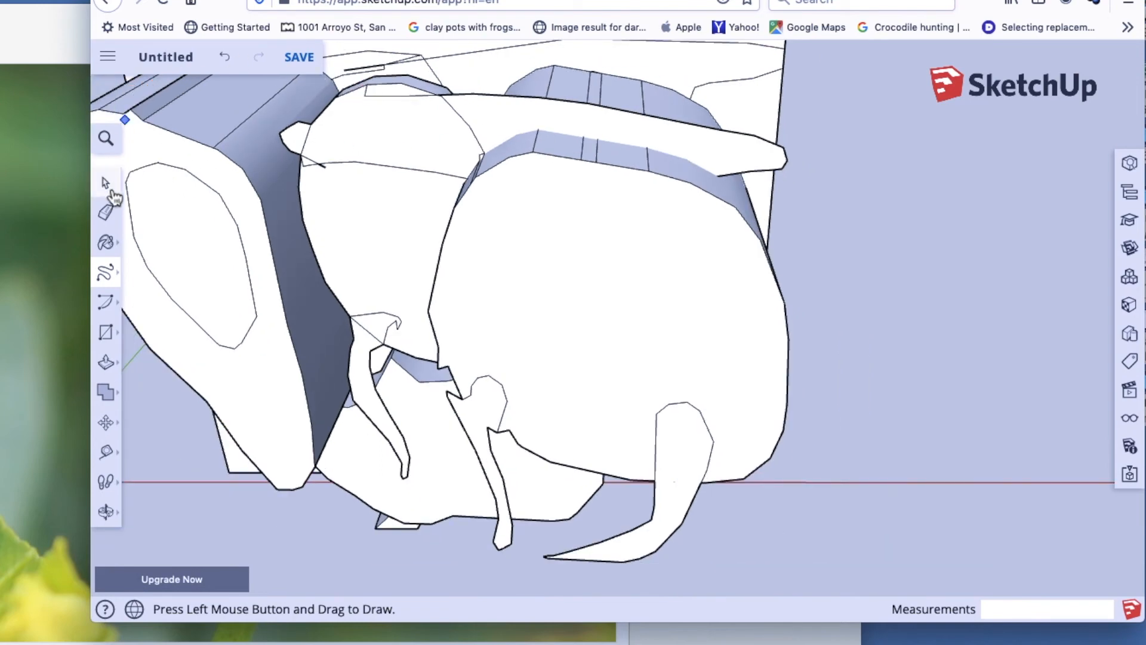
pyautogui.click(105, 212)
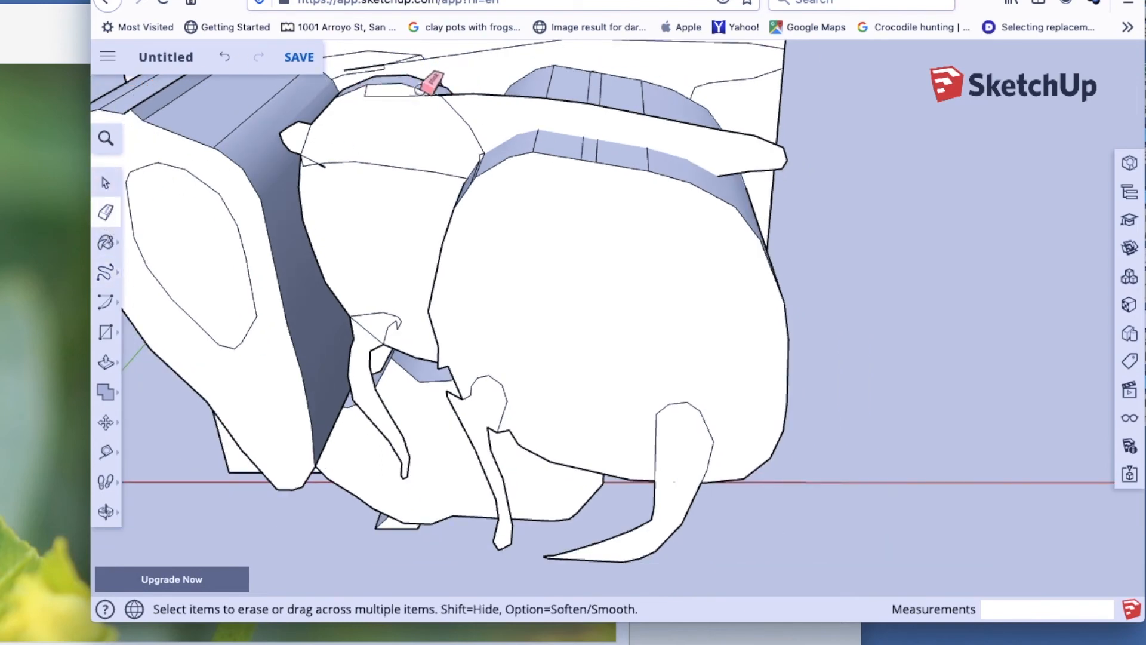
pyautogui.moveTo(423, 90); pyautogui.dragTo(354, 124)
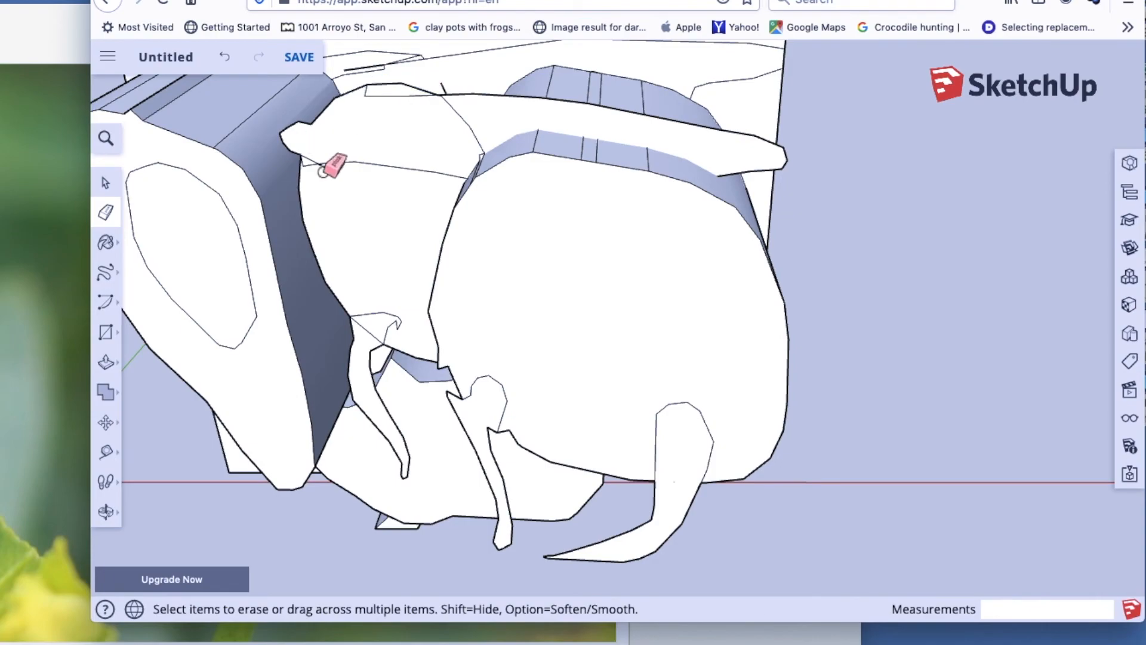
# Step: Push/Pull the front and rear wings outward to give them thickness
pyautogui.scroll(-2, 421, 109)
pyautogui.moveTo(425, 111); pyautogui.dragTo(471, 95, button='middle')
pyautogui.click(106, 362)
pyautogui.moveTo(471, 122); pyautogui.dragTo(453, 146)
pyautogui.moveTo(597, 119); pyautogui.dragTo(625, 93)
pyautogui.moveTo(625, 98); pyautogui.dragTo(568, 179, button='middle')
pyautogui.scroll(-2, 565, 159)
pyautogui.moveTo(565, 159); pyautogui.dragTo(588, 203)
# Step: Push/Pull the eye and the three legs outward from the bee's head and body
pyautogui.moveTo(537, 238); pyautogui.dragTo(453, 179, button='middle')
pyautogui.moveTo(437, 313); pyautogui.dragTo(430, 335)
pyautogui.scroll(2, 473, 366)
pyautogui.click(537, 323)
pyautogui.moveTo(466, 400); pyautogui.dragTo(538, 334, button='middle')
pyautogui.click(105, 362)
pyautogui.moveTo(591, 287); pyautogui.dragTo(562, 276)
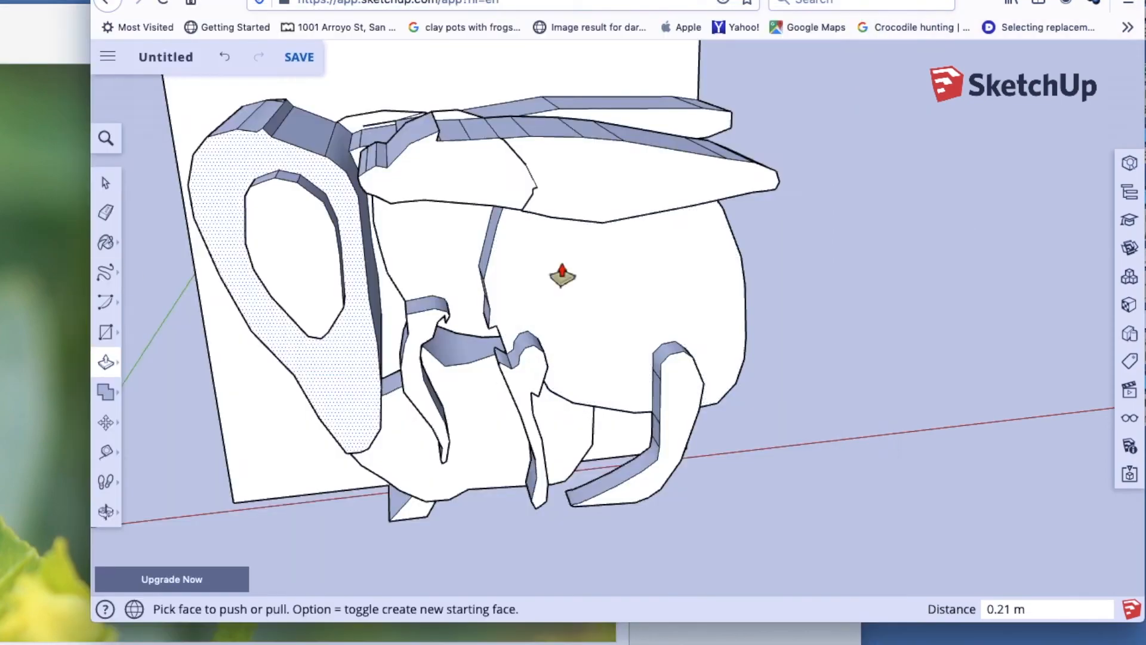
# Step: Draw a freehand curved band along the rear of the large right shape, just above the back leg
pyautogui.click(106, 512)
pyautogui.moveTo(562, 276); pyautogui.dragTo(465, 203)
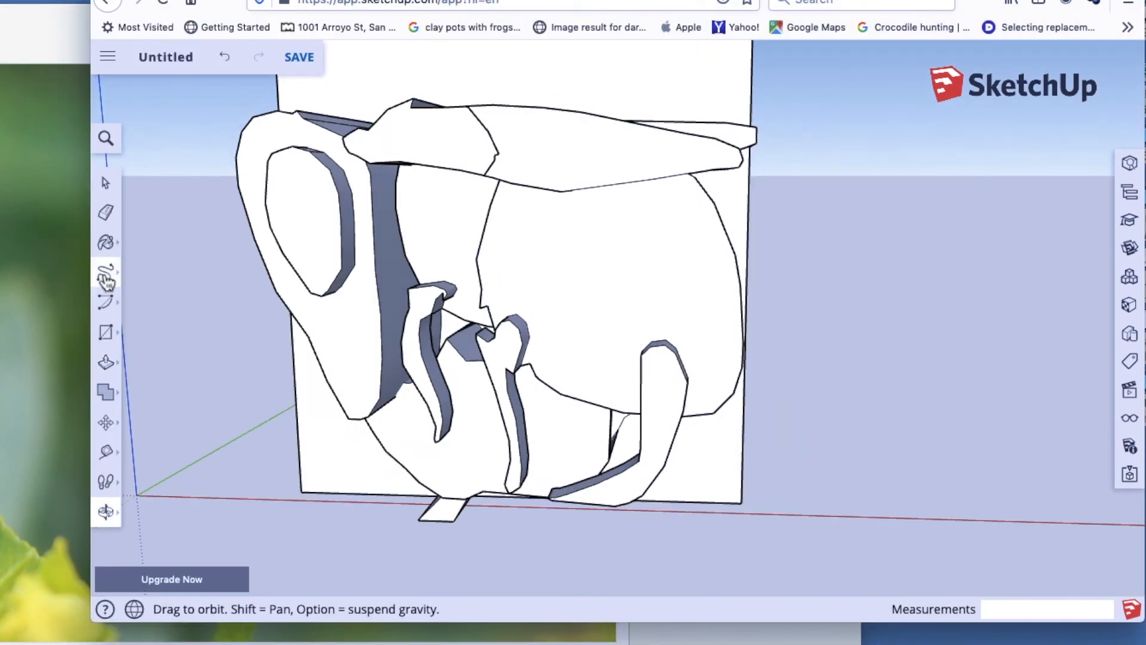
pyautogui.click(106, 277)
pyautogui.scroll(5, 710, 278)
pyautogui.moveTo(703, 129)
pyautogui.mouseDown()
pyautogui.moveTo(437, 523)
pyautogui.moveTo(701, 130)
pyautogui.mouseUp()
pyautogui.scroll(-5, 348, 371)
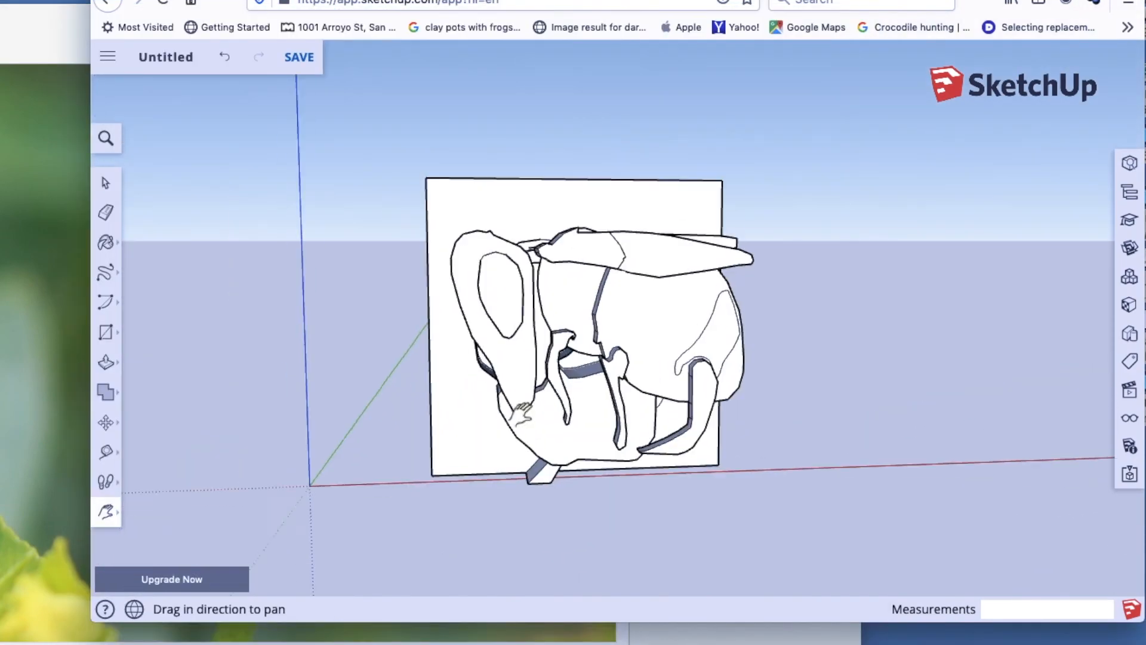
# Step: Add a jagged fur tuft between the head and the wings, pull it outward, and erase the rough petal outline beside it
pyautogui.moveTo(454, 335)
pyautogui.mouseDown(button='middle')
pyautogui.moveTo(464, 310)
pyautogui.moveTo(445, 158)
pyautogui.mouseUp(button='middle')
pyautogui.moveTo(429, 166); pyautogui.dragTo(452, 172)
pyautogui.click(106, 212)
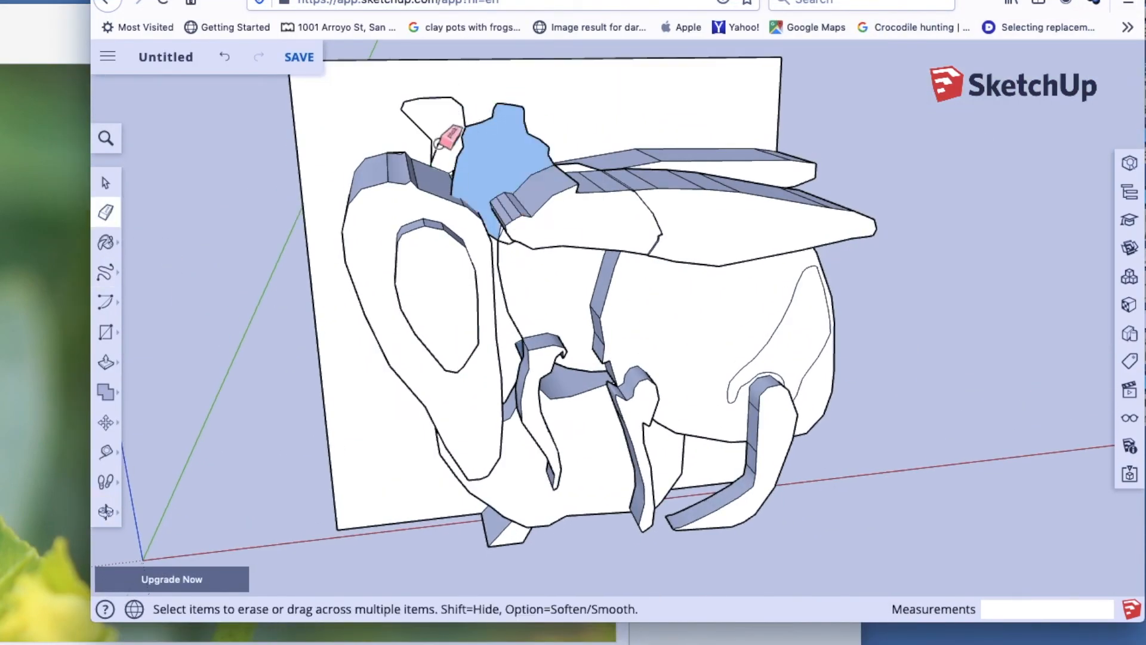
pyautogui.moveTo(460, 123); pyautogui.dragTo(444, 167)
pyautogui.click(105, 362)
pyautogui.moveTo(502, 158); pyautogui.dragTo(517, 167)
# Step: Redraw the small petal above the head as a pointed freehand shape and pull it out from the square
pyautogui.click(106, 213)
pyautogui.click(105, 272)
pyautogui.moveTo(435, 133)
pyautogui.mouseDown()
pyautogui.moveTo(438, 162)
pyautogui.moveTo(420, 182)
pyautogui.moveTo(431, 153)
pyautogui.mouseUp()
pyautogui.click(106, 362)
pyautogui.click(107, 514)
pyautogui.moveTo(257, 382)
pyautogui.mouseDown()
pyautogui.moveTo(253, 264)
pyautogui.moveTo(272, 335)
pyautogui.mouseUp()
# Step: Push/Pull the large lower petal forward in front of the bee's legs
pyautogui.click(106, 213)
pyautogui.click(106, 512)
pyautogui.moveTo(317, 461); pyautogui.dragTo(412, 382)
pyautogui.click(105, 361)
pyautogui.moveTo(514, 471); pyautogui.dragTo(498, 508)
pyautogui.click(106, 512)
pyautogui.moveTo(538, 466)
pyautogui.mouseDown()
pyautogui.moveTo(455, 547)
pyautogui.moveTo(581, 547)
pyautogui.moveTo(570, 548)
pyautogui.mouseUp()
pyautogui.click(106, 272)
pyautogui.moveTo(397, 369); pyautogui.dragTo(366, 359)
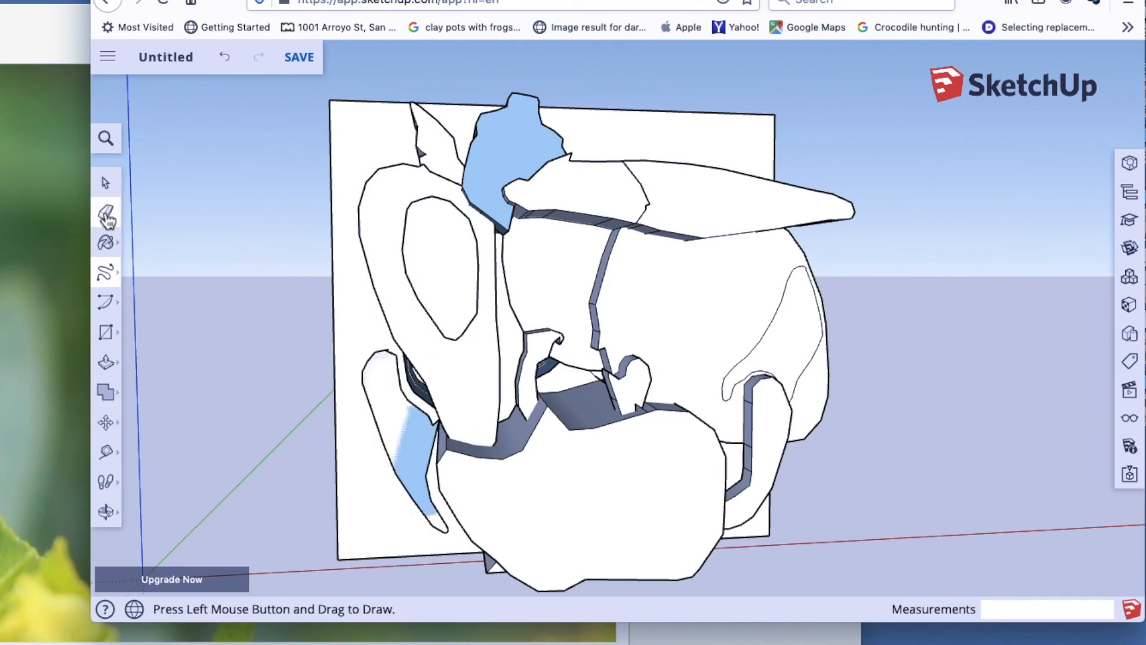
pyautogui.click(105, 362)
pyautogui.moveTo(409, 463); pyautogui.dragTo(421, 477)
pyautogui.click(106, 512)
pyautogui.moveTo(412, 577); pyautogui.dragTo(418, 519)
pyautogui.press('super+z')
pyautogui.press('super+z')
# Step: Draw a long curved freehand petal beside the head and lower petal and pull it out from the square
pyautogui.click(106, 272)
pyautogui.moveTo(367, 315)
pyautogui.mouseDown()
pyautogui.moveTo(356, 353)
pyautogui.moveTo(367, 315)
pyautogui.mouseUp()
pyautogui.click(106, 361)
pyautogui.moveTo(388, 448)
pyautogui.mouseDown()
pyautogui.moveTo(361, 430)
pyautogui.moveTo(478, 388)
pyautogui.mouseUp()
pyautogui.click(105, 512)
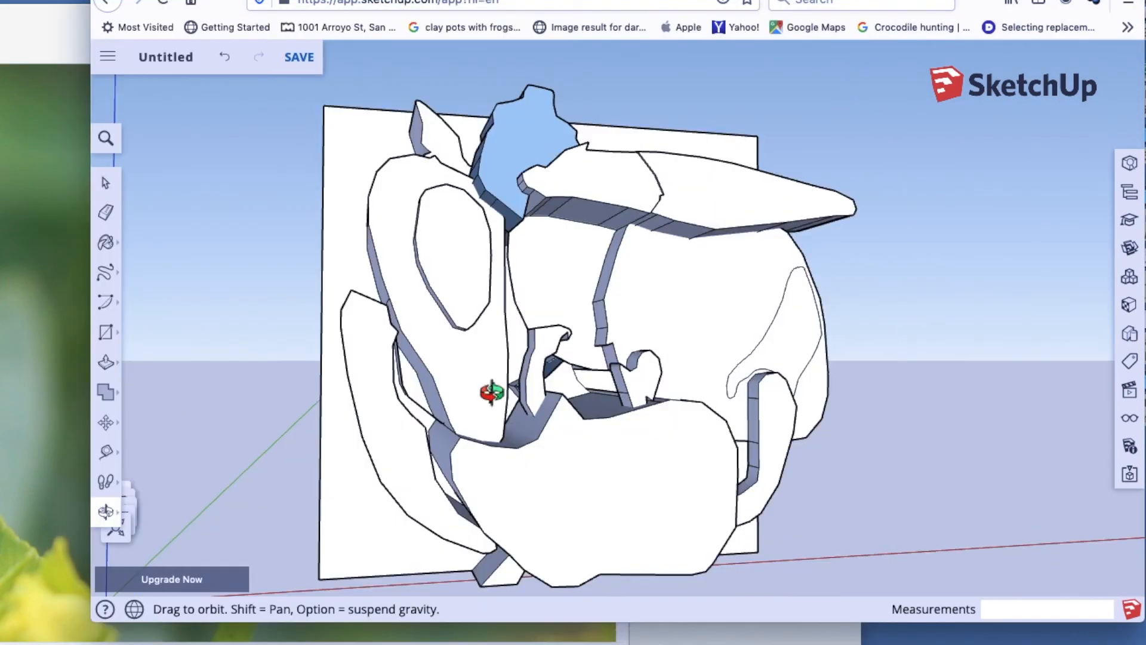
pyautogui.moveTo(491, 393); pyautogui.dragTo(573, 454)
# Step: Draw narrow freehand shapes inside the eye and raise them with Push/Pull
pyautogui.click(106, 272)
pyautogui.click(106, 362)
pyautogui.click(105, 183)
pyautogui.doubleClick(268, 269)
pyautogui.click(179, 239)
pyautogui.click(105, 512)
pyautogui.moveTo(895, 448)
pyautogui.mouseDown()
pyautogui.moveTo(792, 382)
pyautogui.moveTo(853, 322)
pyautogui.mouseUp()
pyautogui.click(106, 512)
pyautogui.moveTo(478, 376); pyautogui.dragTo(533, 397)
pyautogui.click(105, 273)
pyautogui.moveTo(633, 257)
pyautogui.mouseDown()
pyautogui.moveTo(625, 310)
pyautogui.moveTo(588, 245)
pyautogui.mouseUp()
pyautogui.click(106, 362)
# Step: Draw a small freehand petal behind the outer side of the head and pull it outward
pyautogui.click(106, 272)
pyautogui.moveTo(779, 155)
pyautogui.mouseDown()
pyautogui.moveTo(844, 278)
pyautogui.moveTo(807, 144)
pyautogui.mouseUp()
pyautogui.click(105, 361)
pyautogui.moveTo(813, 263); pyautogui.dragTo(801, 242)
pyautogui.click(45, 239)
pyautogui.scroll(-3, 257, 181)
pyautogui.scroll(2, 403, 242)
# Step: Pull the curved band at the rear of the large right shape outward with Push/Pull
pyautogui.moveTo(1003, 3)
pyautogui.mouseDown()
pyautogui.moveTo(771, 1)
pyautogui.moveTo(988, 17)
pyautogui.mouseUp()
pyautogui.click(91, 287)
pyautogui.moveTo(1041, 269); pyautogui.dragTo(928, 427)
pyautogui.click(91, 526)
pyautogui.moveTo(619, 414); pyautogui.dragTo(624, 444)
pyautogui.click(92, 377)
pyautogui.moveTo(853, 400); pyautogui.dragTo(832, 392)
pyautogui.click(92, 526)
pyautogui.scroll(5, 591, 366)
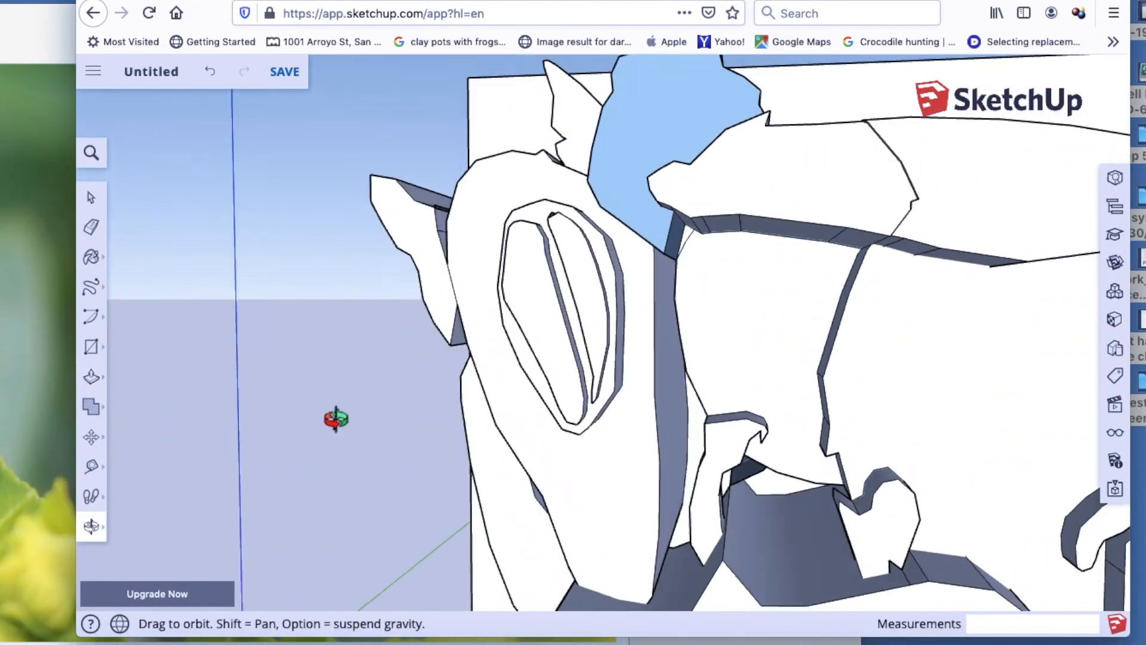
pyautogui.scroll(-5, 597, 447)
pyautogui.click(95, 532)
pyautogui.moveTo(441, 388); pyautogui.dragTo(364, 291)
# Step: Start the Paint tool and open the Colors material collection
pyautogui.click(91, 257)
pyautogui.moveTo(42, 14); pyautogui.dragTo(203, 14)
pyautogui.scroll(3, 700, 193)
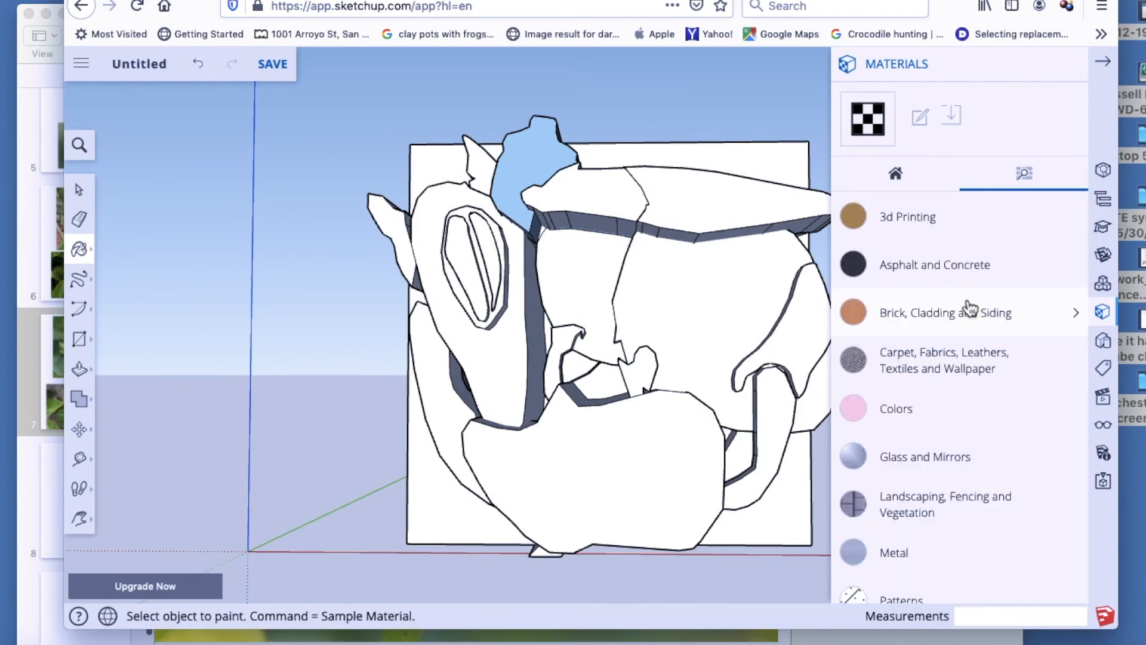
pyautogui.click(872, 422)
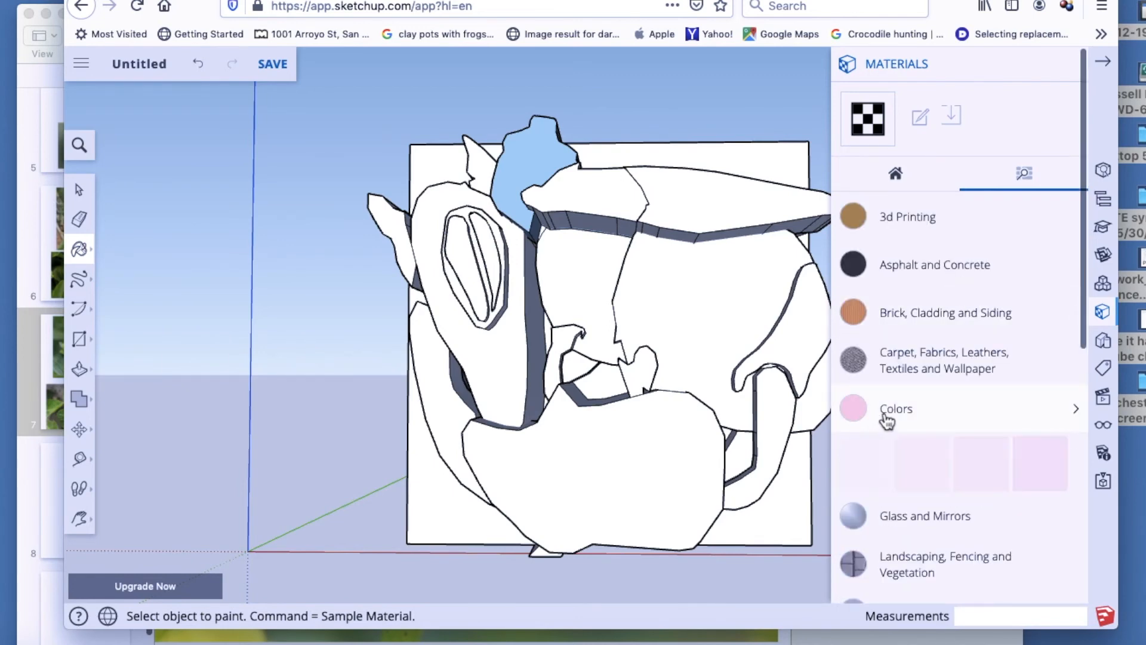
# Step: Paint the curved rear band, the jagged shape above the head and the two small petals light yellow, Color E03
pyautogui.scroll(-5, 942, 460)
pyautogui.scroll(-2, 948, 453)
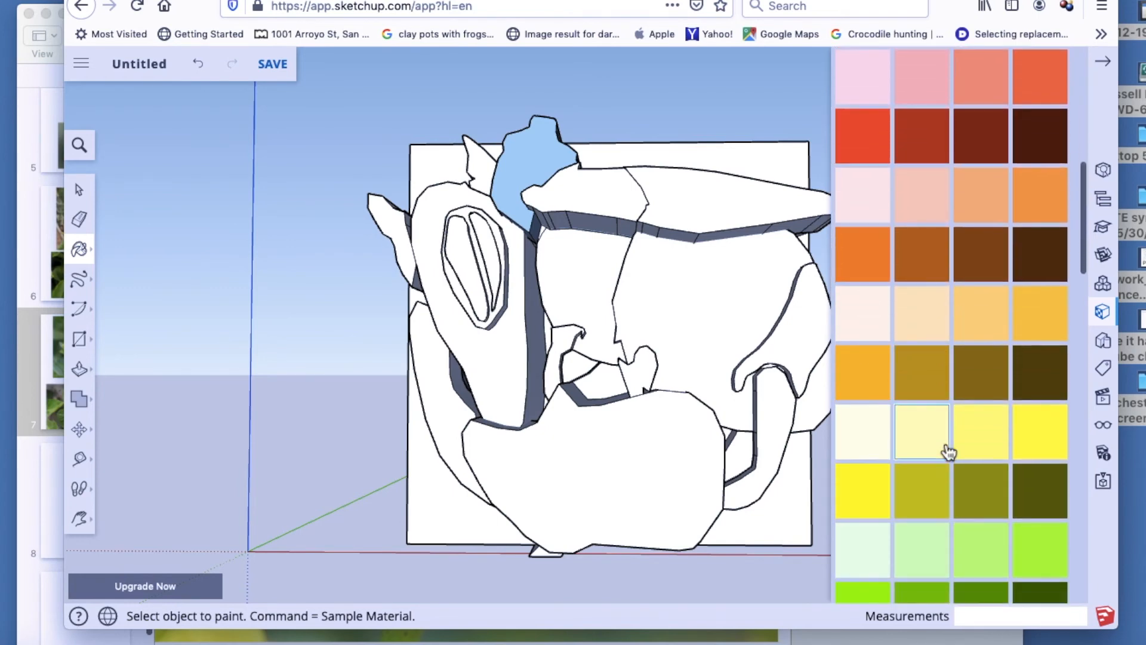
pyautogui.scroll(-10, 1028, 426)
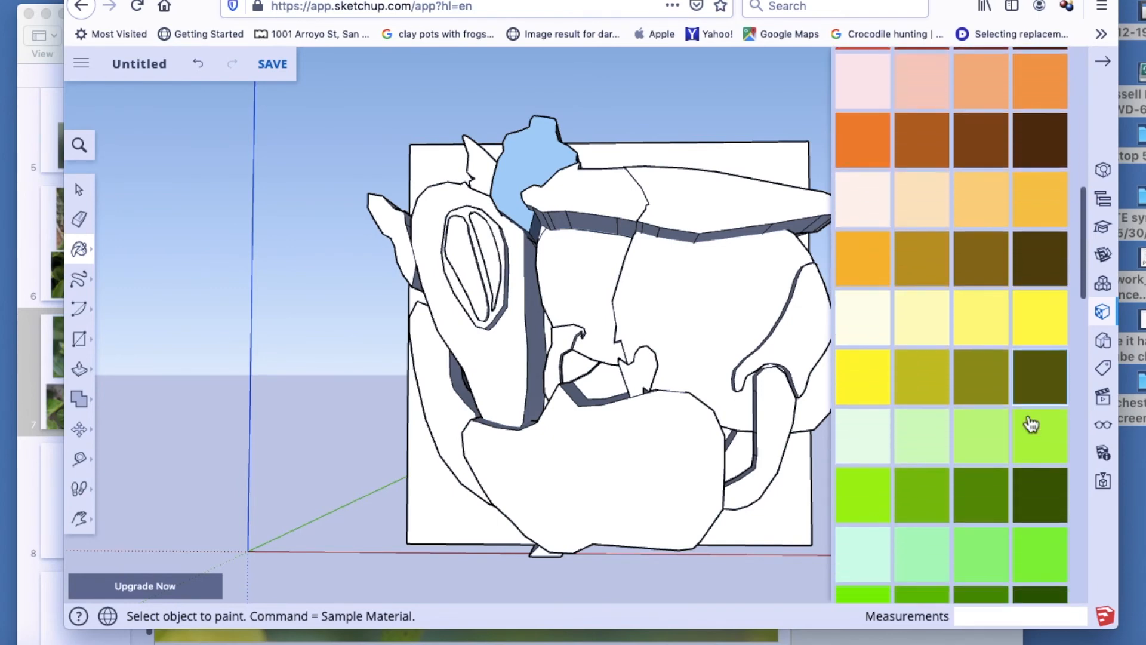
pyautogui.scroll(10, 1033, 425)
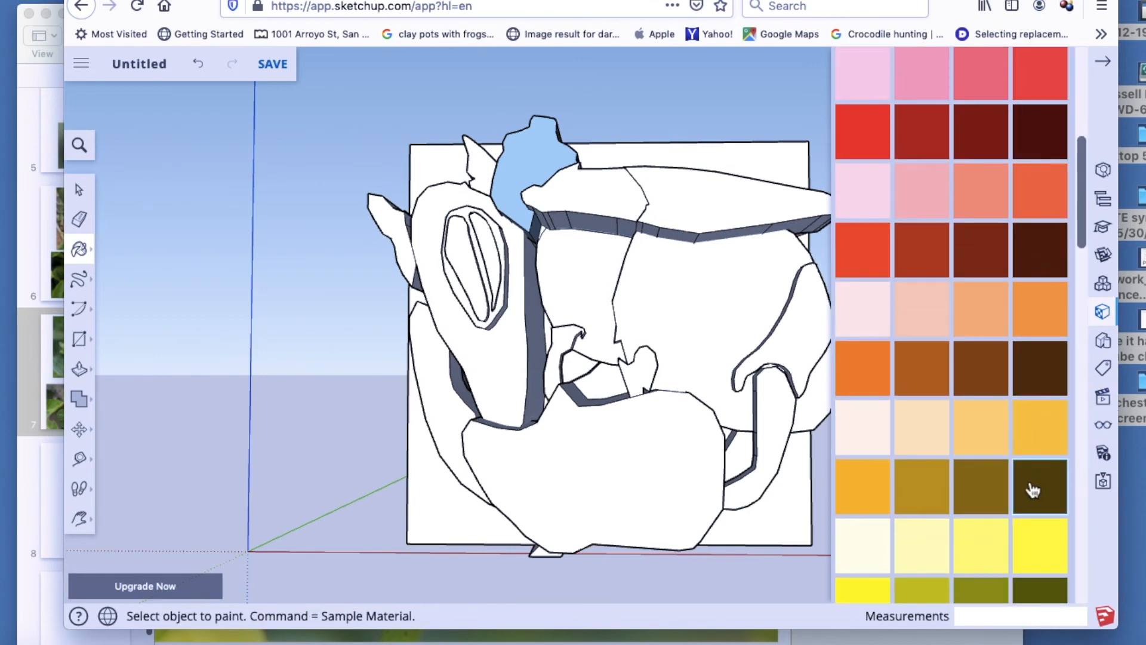
pyautogui.scroll(-10, 1032, 486)
pyautogui.scroll(-4, 1037, 486)
pyautogui.scroll(4, 1037, 484)
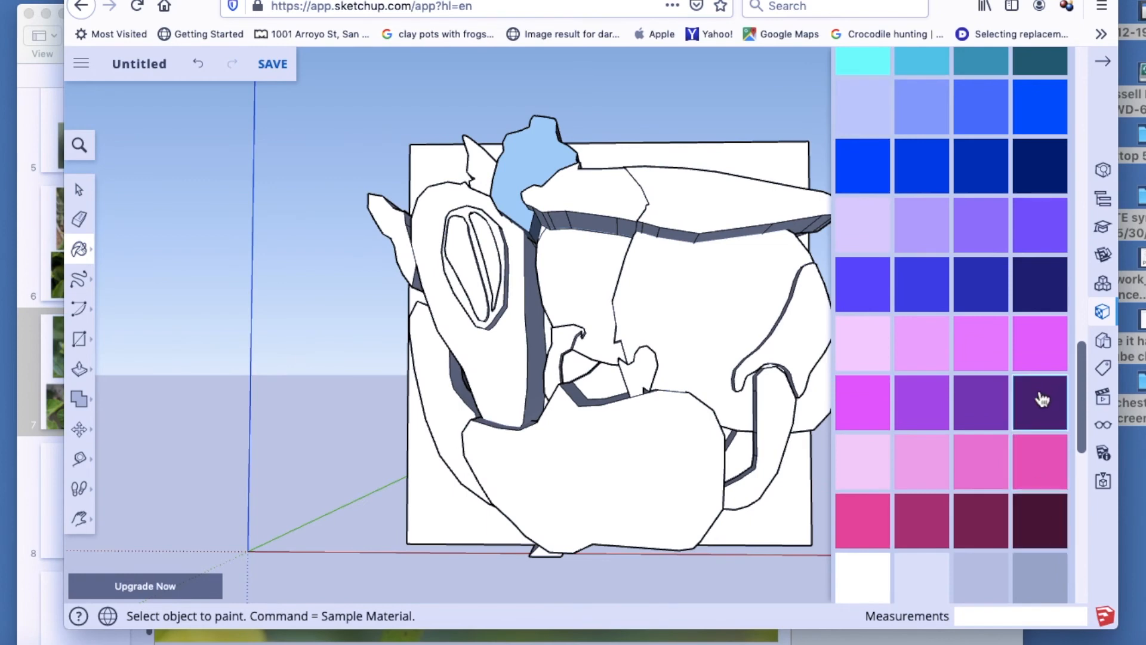
pyautogui.scroll(5, 1043, 398)
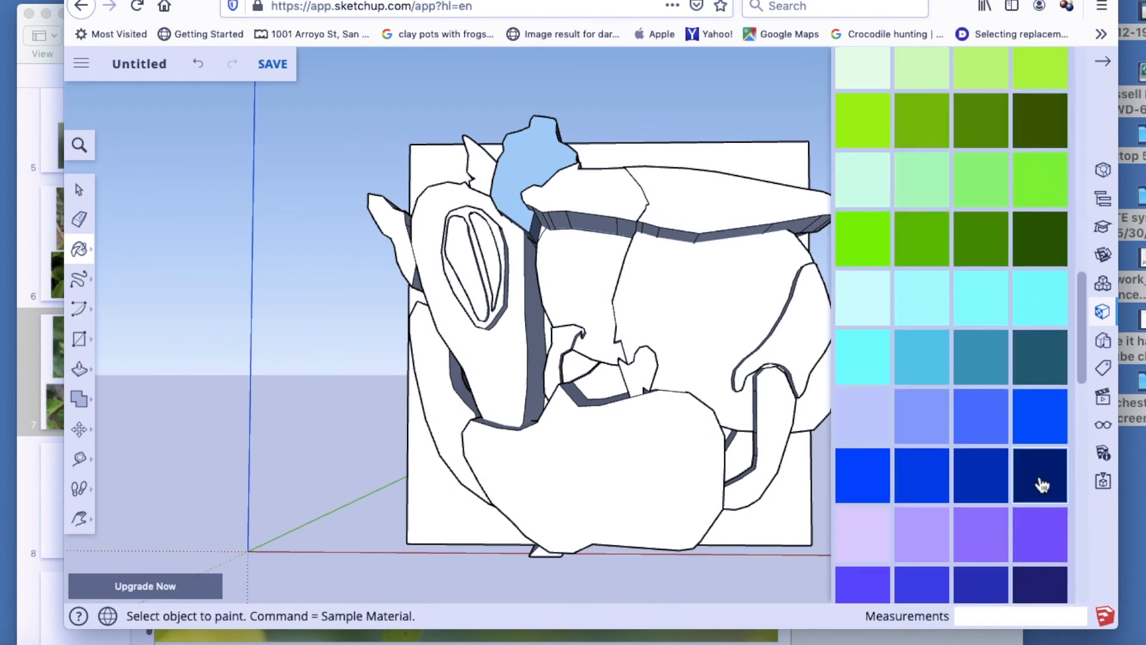
pyautogui.scroll(5, 1042, 485)
pyautogui.scroll(1, 1045, 475)
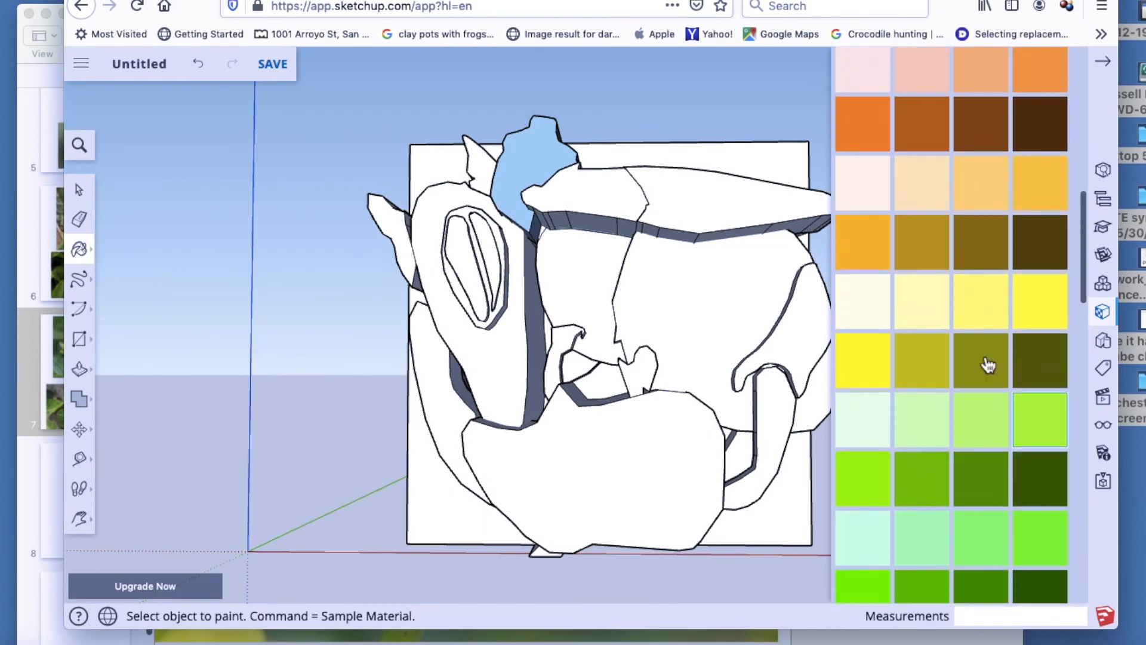
pyautogui.click(987, 321)
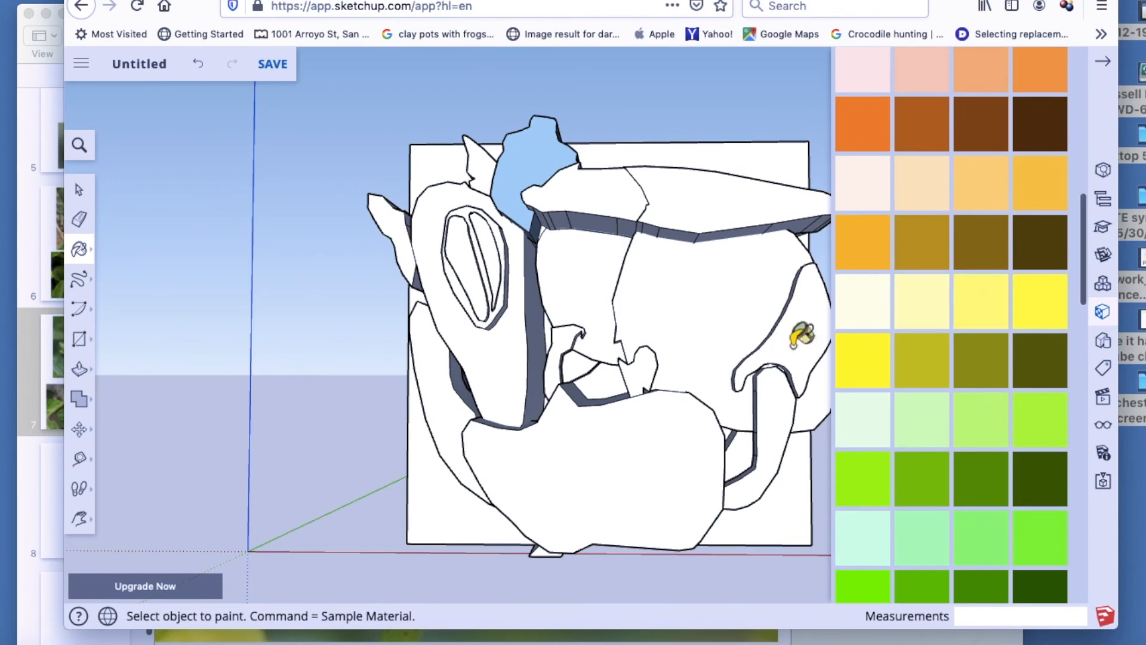
pyautogui.click(821, 344)
pyautogui.click(543, 162)
pyautogui.click(478, 162)
pyautogui.click(395, 229)
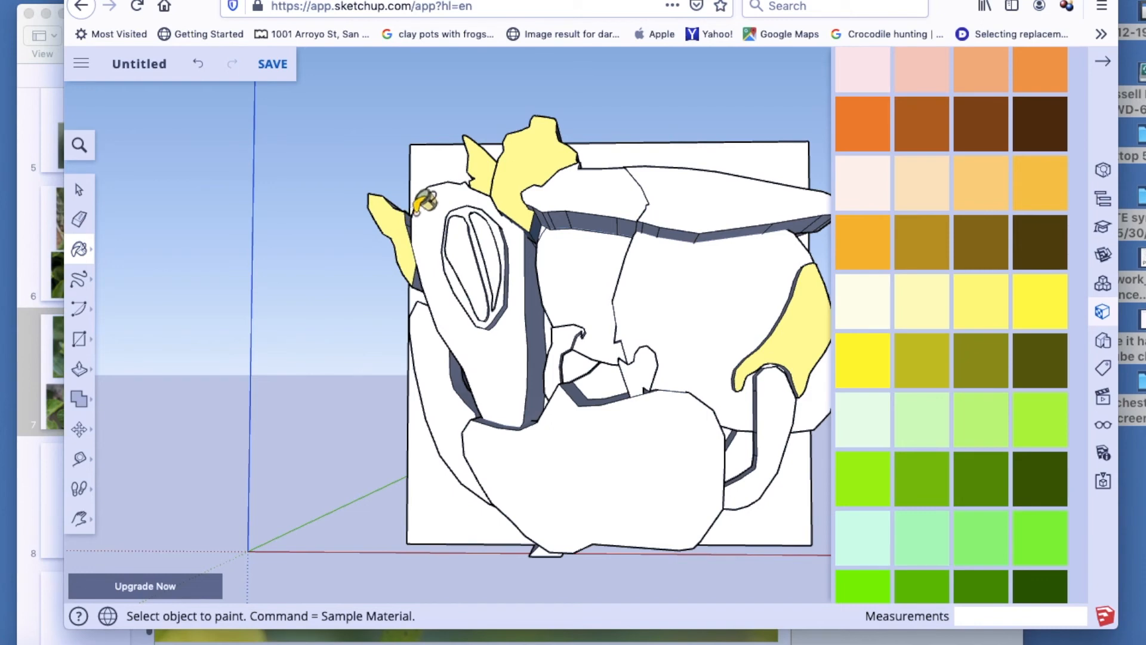
# Step: Paint the front faces of the head and both body sections dark red
pyautogui.scroll(3, 1035, 281)
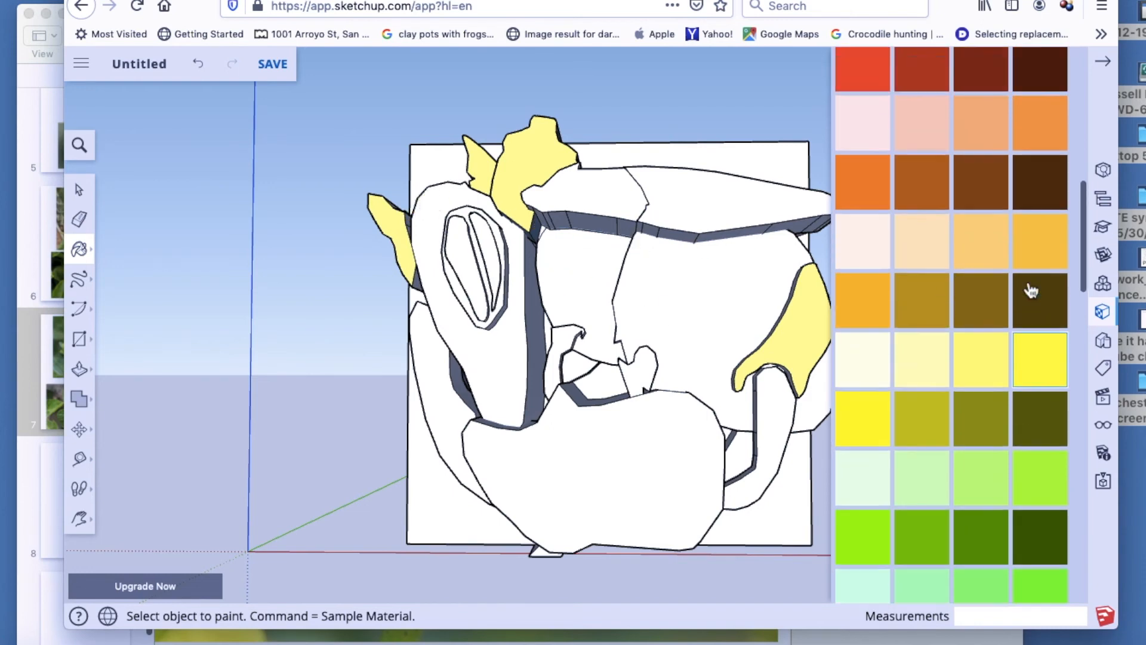
pyautogui.scroll(3, 1038, 219)
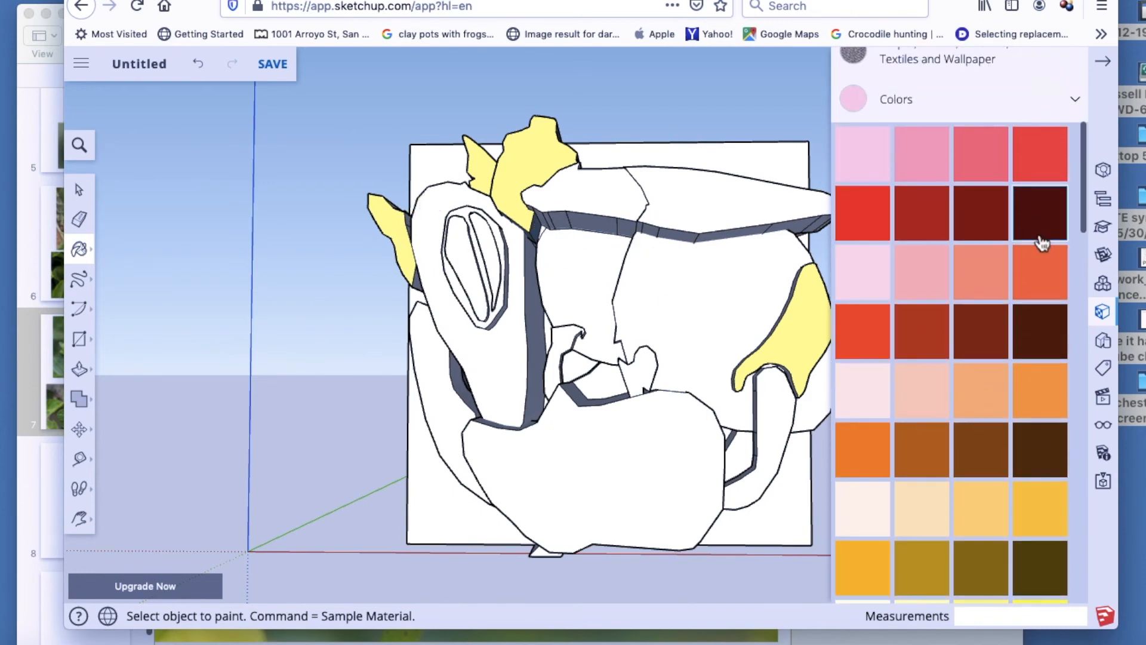
pyautogui.click(1039, 224)
pyautogui.click(702, 294)
pyautogui.click(585, 280)
pyautogui.click(490, 364)
# Step: Paint the head and body fronts near-black with Color M08, and the eye and legs dark slate grey
pyautogui.scroll(-12, 1041, 271)
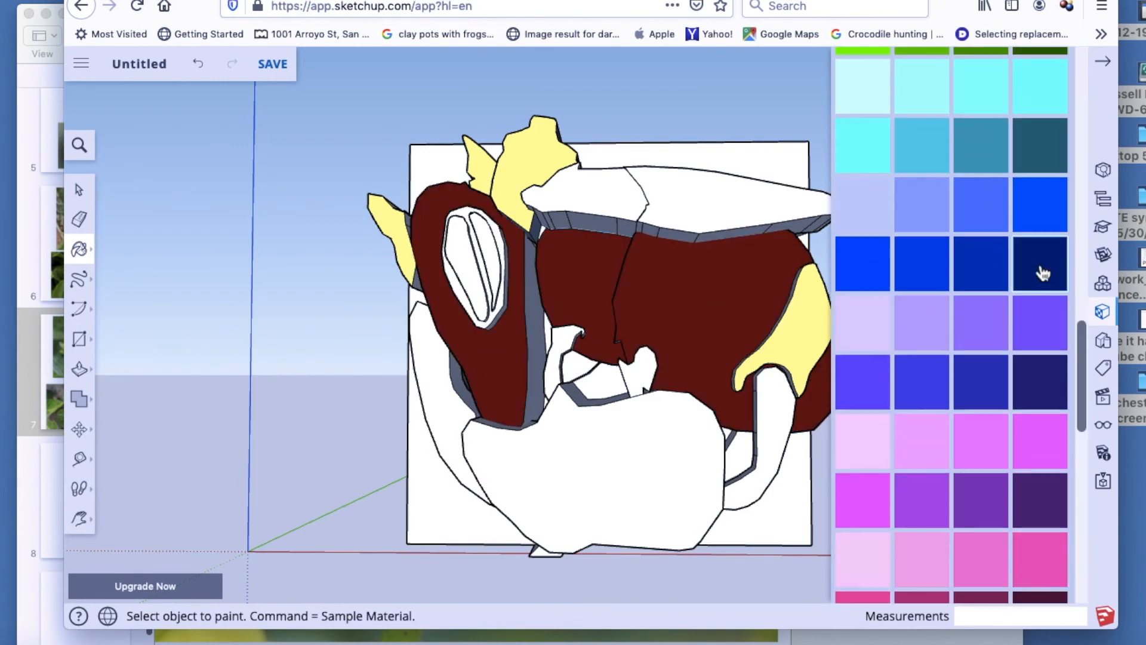
pyautogui.click(1041, 271)
pyautogui.click(498, 292)
pyautogui.scroll(2, 511, 257)
pyautogui.click(83, 530)
pyautogui.moveTo(418, 287); pyautogui.dragTo(468, 279)
pyautogui.scroll(-10, 895, 370)
pyautogui.click(863, 373)
pyautogui.click(341, 243)
pyautogui.click(418, 238)
pyautogui.click(526, 239)
pyautogui.moveTo(418, 346)
pyautogui.mouseDown()
pyautogui.moveTo(449, 458)
pyautogui.moveTo(427, 478)
pyautogui.mouseUp()
pyautogui.click(1040, 314)
pyautogui.click(607, 445)
# Step: Paint the wing front faces orange and their thick upper edges light peach
pyautogui.scroll(15, 932, 243)
pyautogui.click(866, 239)
pyautogui.click(556, 266)
pyautogui.click(926, 194)
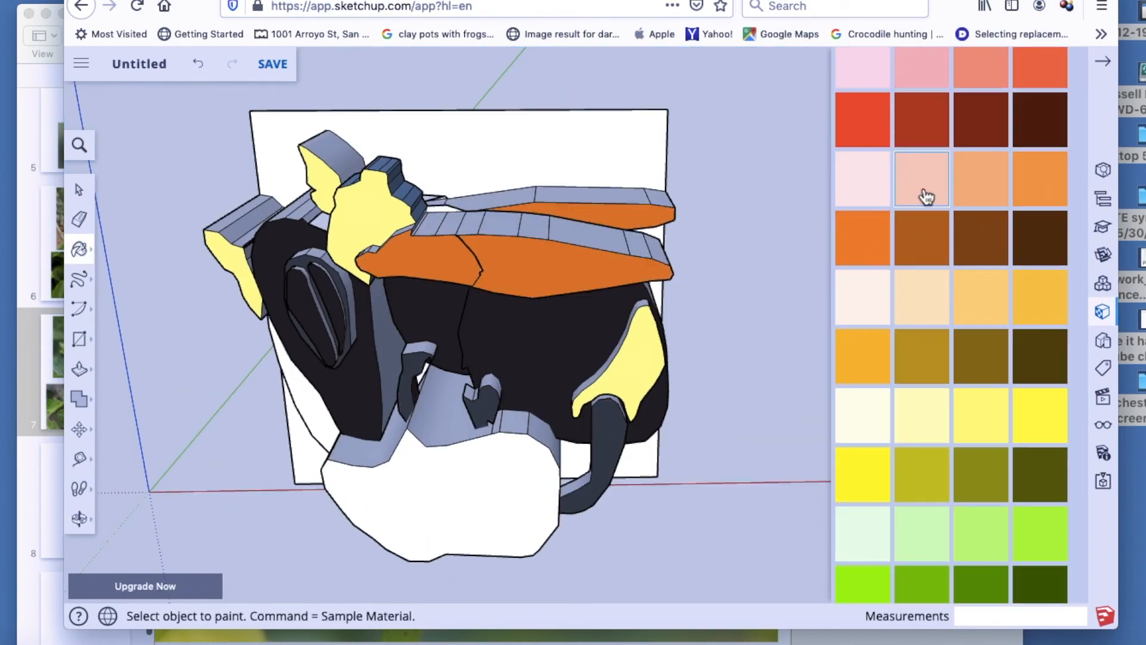
pyautogui.click(574, 229)
# Step: Paint the large flower shape and its side petal bright yellow, and the small piece beneath them green
pyautogui.click(442, 507)
pyautogui.click(310, 409)
pyautogui.click(80, 518)
pyautogui.moveTo(382, 430); pyautogui.dragTo(454, 346)
pyautogui.click(862, 584)
pyautogui.click(382, 552)
pyautogui.click(79, 519)
pyautogui.moveTo(335, 520); pyautogui.dragTo(410, 463)
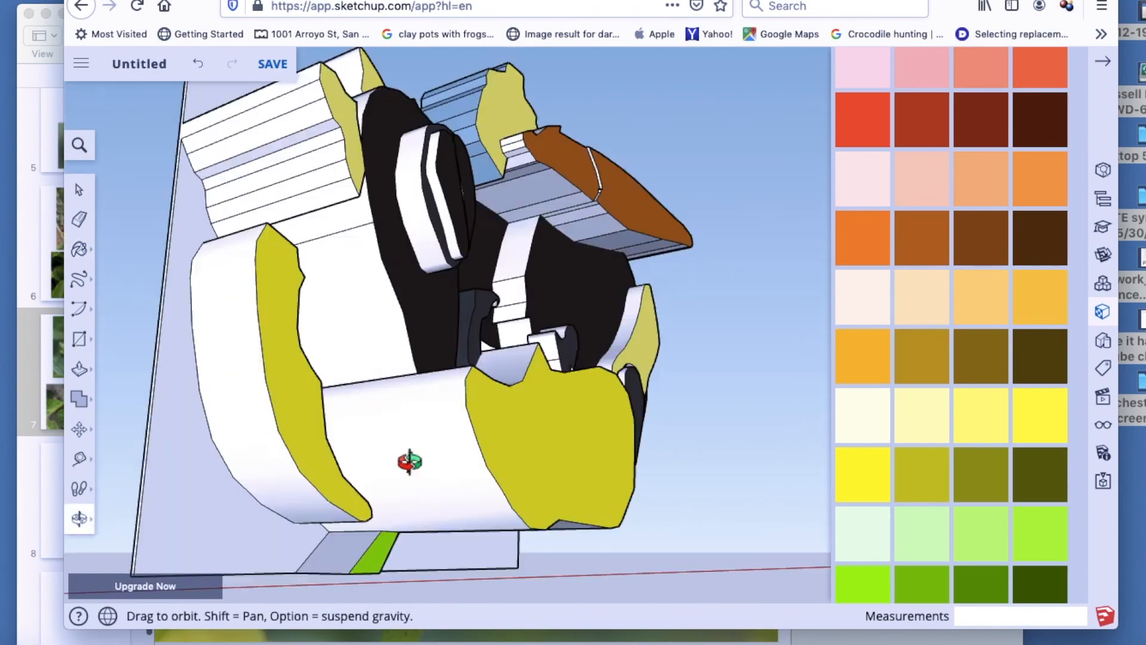
# Step: Paint the side faces of the small petals and the jagged shape above the head light yellow, Color E03
pyautogui.scroll(-10, 859, 486)
pyautogui.click(863, 373)
pyautogui.click(391, 287)
pyautogui.scroll(10, 932, 358)
pyautogui.click(981, 254)
pyautogui.click(639, 85)
pyautogui.click(279, 417)
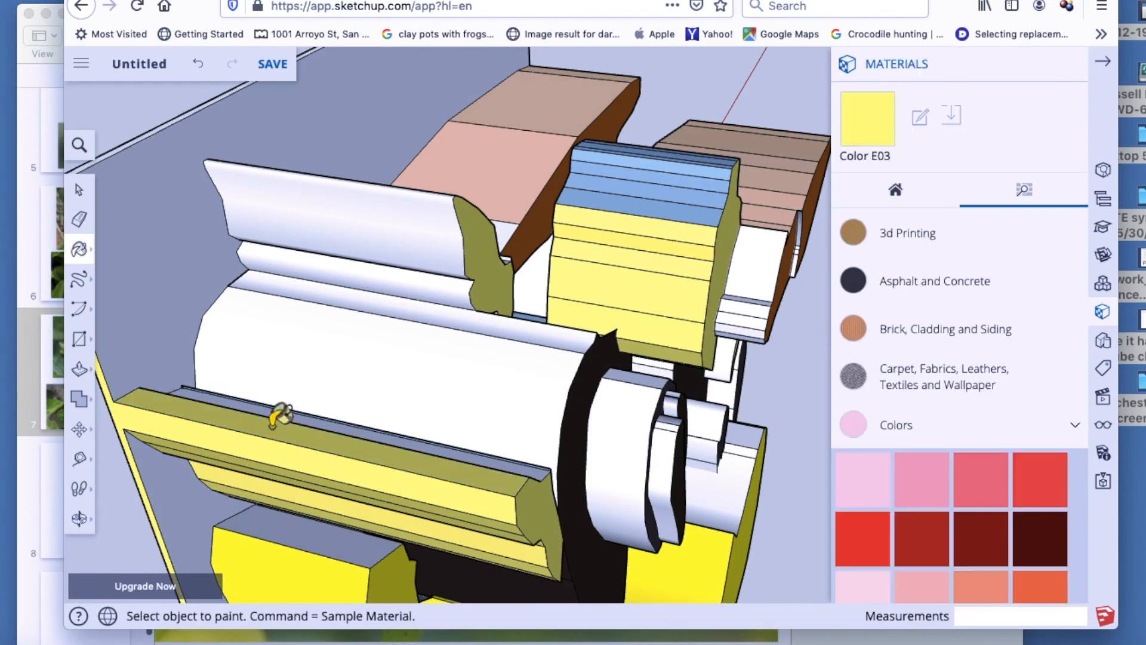
pyautogui.click(436, 253)
# Step: Paint the side faces of the head near-black and the raised edges of the eye dark slate grey
pyautogui.scroll(-15, 931, 358)
pyautogui.click(862, 412)
pyautogui.click(382, 370)
pyautogui.click(1040, 363)
pyautogui.click(621, 460)
pyautogui.scroll(10, 867, 519)
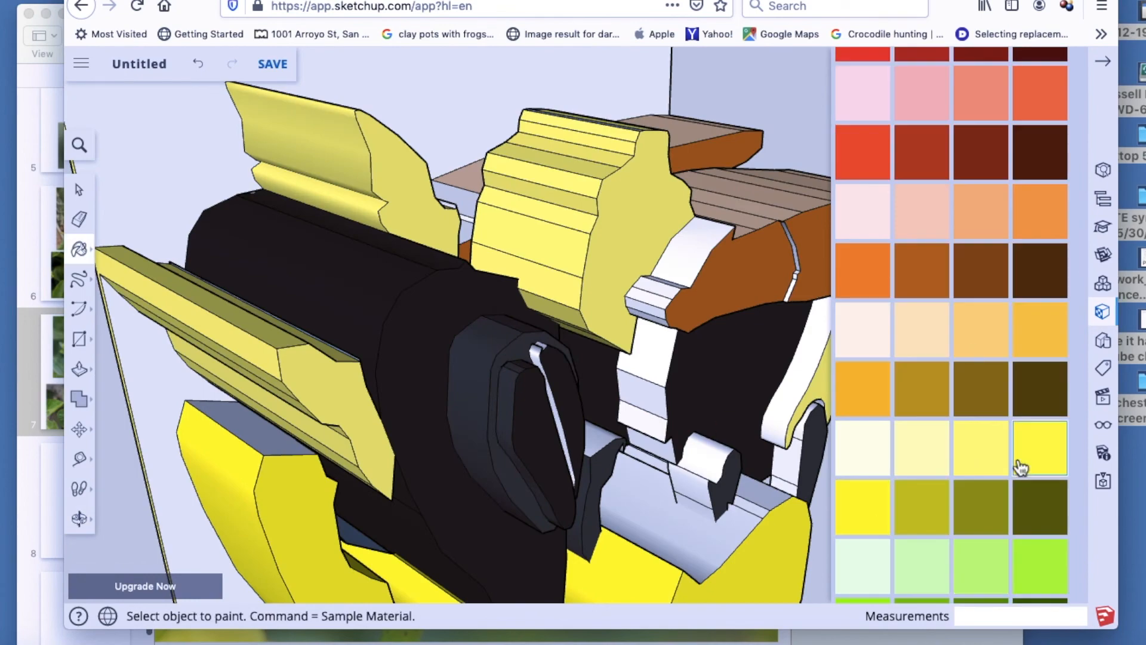
# Step: Paint the inner side faces of the large flower shape light yellow
pyautogui.click(79, 518)
pyautogui.click(80, 249)
pyautogui.click(618, 514)
# Step: Finish the remaining unpainted side faces of the jagged shape above the head in light yellow, Color E03
pyautogui.click(80, 519)
pyautogui.moveTo(298, 322); pyautogui.dragTo(453, 454)
pyautogui.click(79, 248)
pyautogui.click(433, 179)
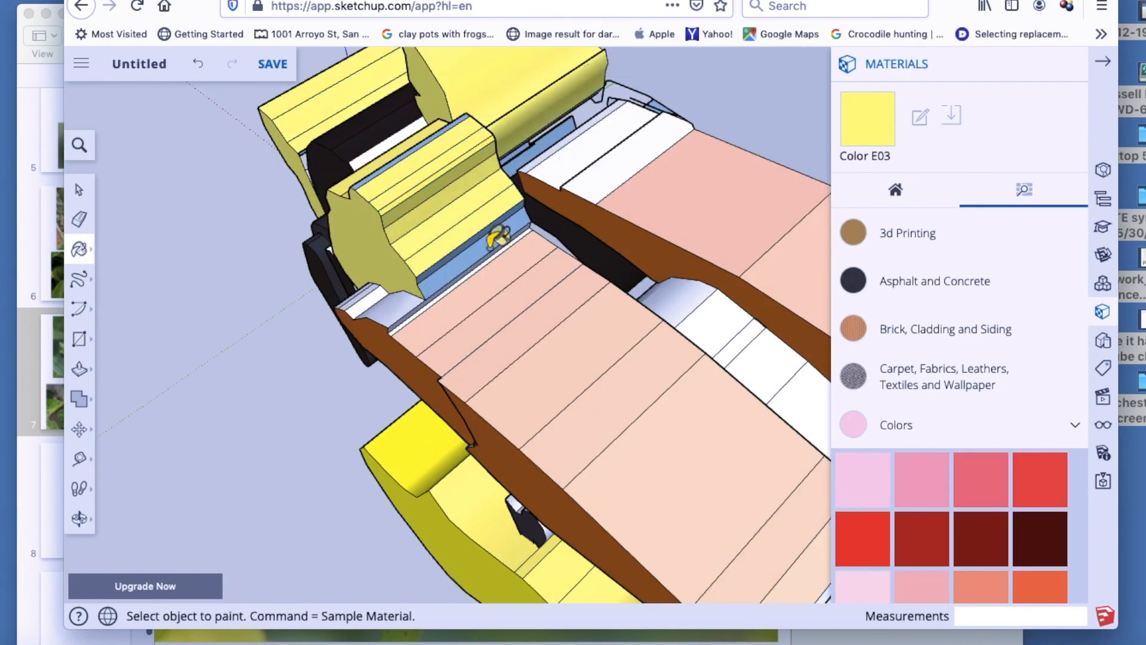
pyautogui.click(79, 518)
pyautogui.moveTo(334, 382); pyautogui.dragTo(371, 286)
pyautogui.click(80, 249)
pyautogui.click(981, 587)
pyautogui.click(442, 177)
pyautogui.click(674, 412)
# Step: Paint the side faces between the body sections and around the small legs near-black
pyautogui.click(79, 518)
pyautogui.moveTo(382, 359); pyautogui.dragTo(358, 209)
pyautogui.scroll(-15, 982, 527)
pyautogui.click(865, 376)
pyautogui.click(690, 525)
pyautogui.click(80, 518)
pyautogui.moveTo(334, 371); pyautogui.dragTo(478, 334)
pyautogui.click(79, 249)
pyautogui.click(504, 438)
# Step: Paint the underside faces of the near wing orange-brown to match its front
pyautogui.click(80, 518)
pyautogui.scroll(15, 979, 358)
pyautogui.click(1040, 320)
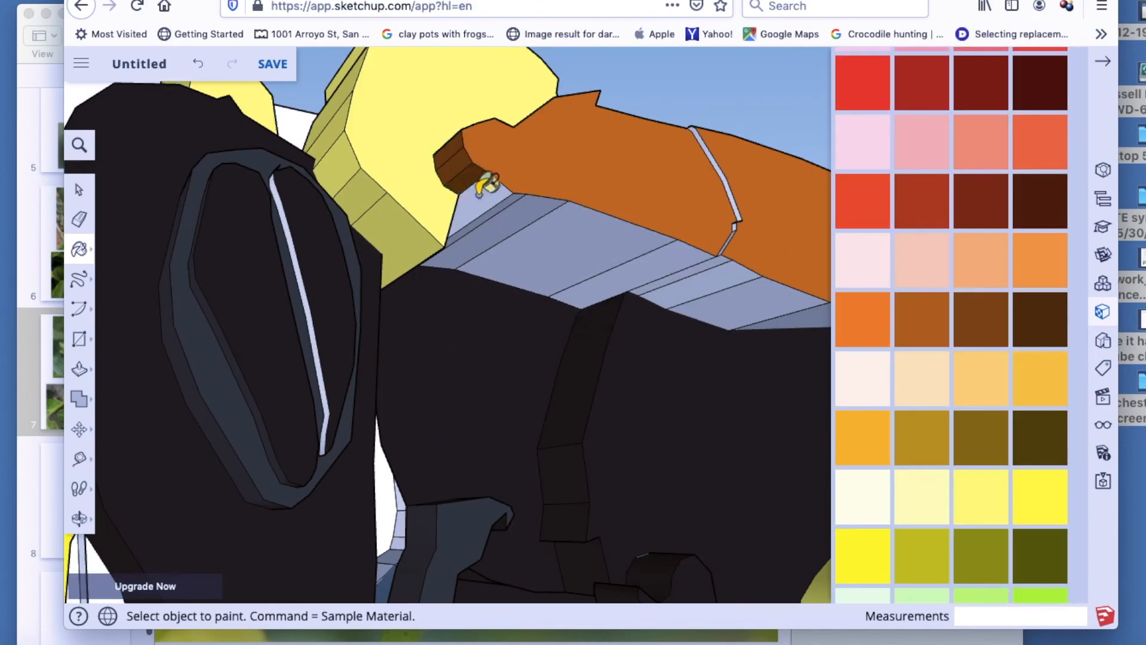
pyautogui.click(621, 262)
pyautogui.click(79, 518)
pyautogui.moveTo(334, 371); pyautogui.dragTo(477, 287)
pyautogui.click(79, 249)
pyautogui.click(471, 379)
# Step: Paint the white side faces at the rear of the bee light yellow and near-black, Color M08
pyautogui.click(79, 518)
pyautogui.moveTo(537, 334); pyautogui.dragTo(404, 374)
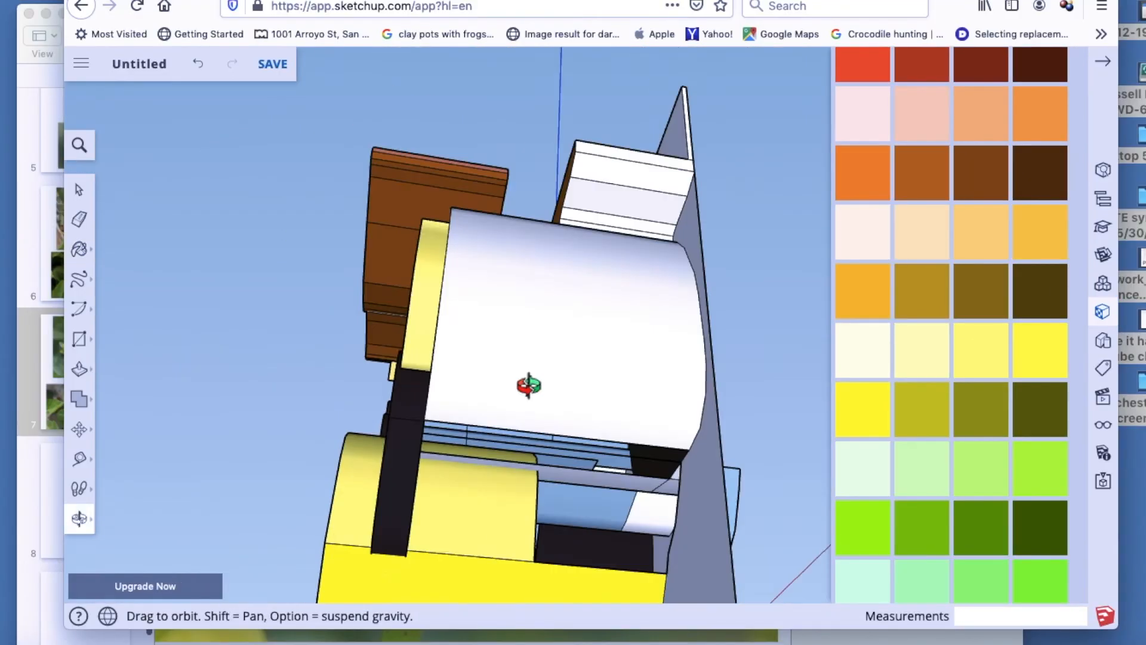
pyautogui.click(79, 249)
pyautogui.click(537, 358)
pyautogui.scroll(15, 979, 358)
pyautogui.click(981, 352)
pyautogui.click(618, 198)
pyautogui.scroll(-10, 979, 359)
pyautogui.click(863, 393)
pyautogui.scroll(5, 617, 501)
pyautogui.click(742, 495)
# Step: Paint the remaining white top faces of the body behind the head near-black
pyautogui.click(80, 519)
pyautogui.click(80, 248)
pyautogui.scroll(-5, 532, 176)
pyautogui.scroll(15, 979, 358)
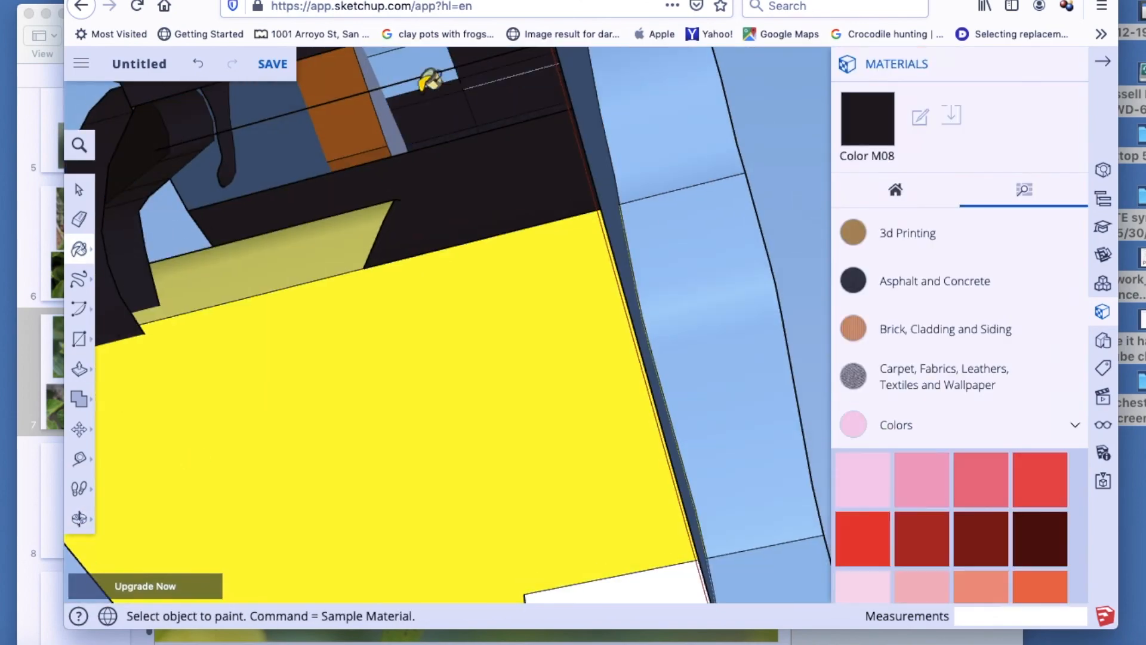
pyautogui.click(79, 518)
pyautogui.moveTo(418, 298); pyautogui.dragTo(531, 445)
pyautogui.click(79, 249)
pyautogui.scroll(-10, 975, 399)
pyautogui.scroll(5, 780, 205)
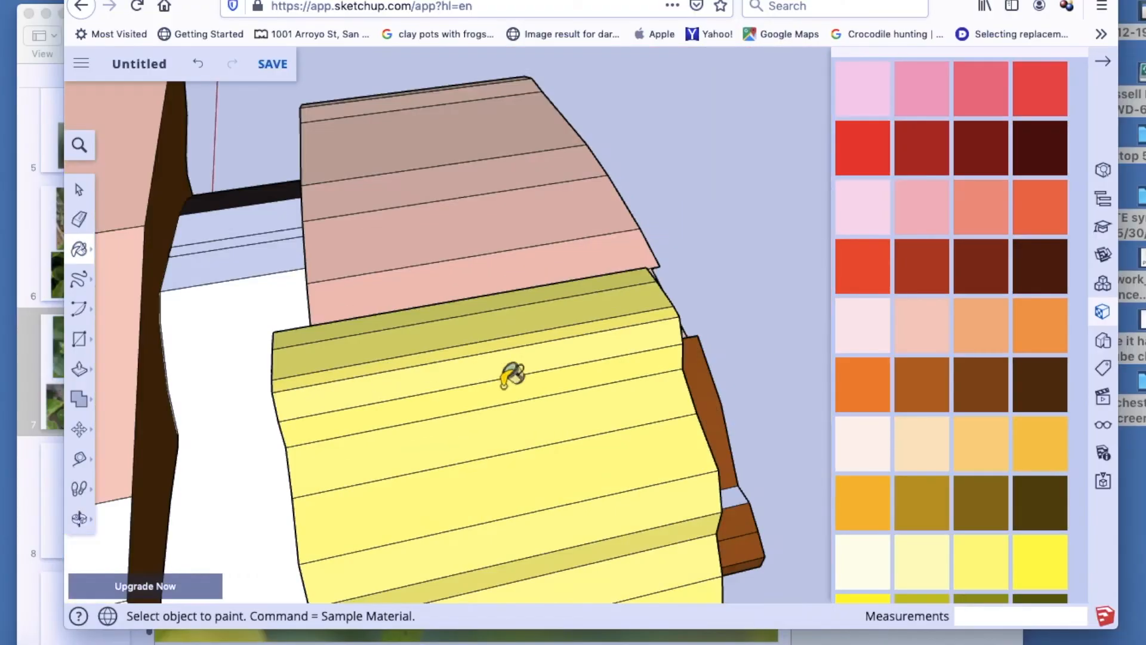
pyautogui.moveTo(511, 371); pyautogui.dragTo(947, 512, button='middle')
pyautogui.scroll(-10, 956, 358)
pyautogui.click(359, 366)
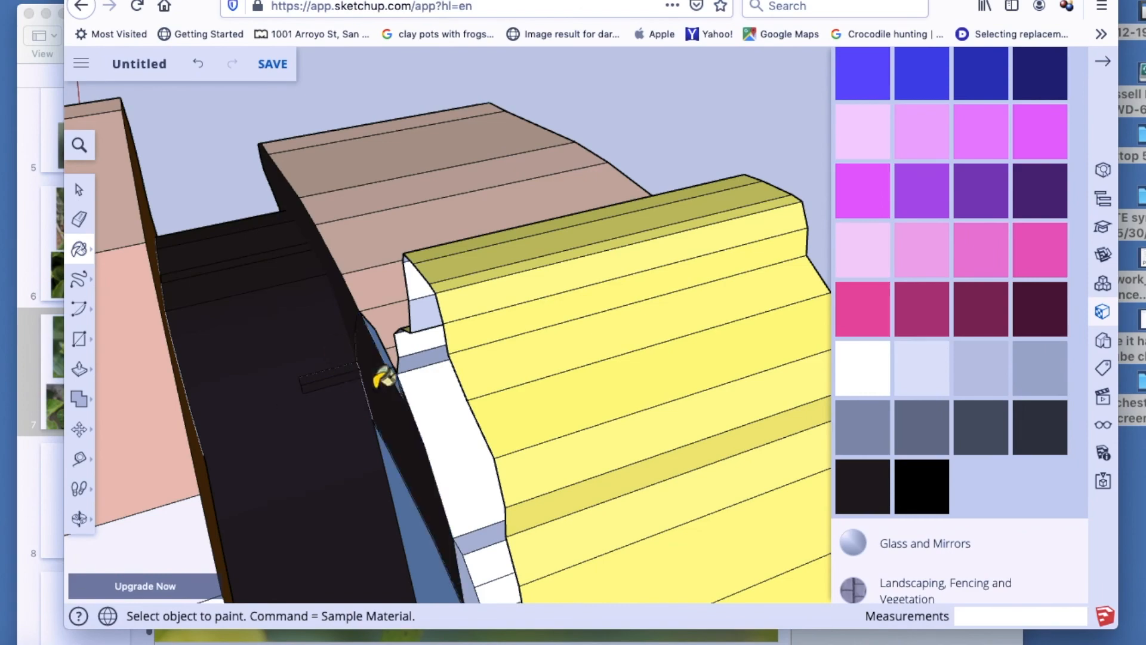
pyautogui.moveTo(359, 366); pyautogui.dragTo(420, 462, button='middle')
# Step: Paint the remaining white faces near the wings light peach
pyautogui.moveTo(269, 472)
pyautogui.keyDown('shift'); pyautogui.mouseDown()
pyautogui.moveTo(376, 448)
pyautogui.moveTo(476, 478)
pyautogui.moveTo(418, 370)
pyautogui.moveTo(311, 361)
pyautogui.mouseUp(); pyautogui.keyUp('shift')
pyautogui.scroll(10, 960, 346)
pyautogui.click(922, 350)
pyautogui.click(603, 257)
pyautogui.click(388, 371)
# Step: Return to a front view of the model and paint the square backboard light green
pyautogui.scroll(5, 388, 371)
pyautogui.click(79, 518)
pyautogui.click(79, 518)
pyautogui.click(149, 483)
pyautogui.moveTo(435, 412)
pyautogui.mouseDown()
pyautogui.moveTo(445, 280)
pyautogui.moveTo(228, 387)
pyautogui.mouseUp()
pyautogui.click(79, 488)
pyautogui.moveTo(227, 490); pyautogui.dragTo(247, 576)
pyautogui.click(79, 518)
pyautogui.click(79, 518)
pyautogui.moveTo(149, 508); pyautogui.dragTo(137, 460)
pyautogui.click(79, 249)
pyautogui.click(670, 422)
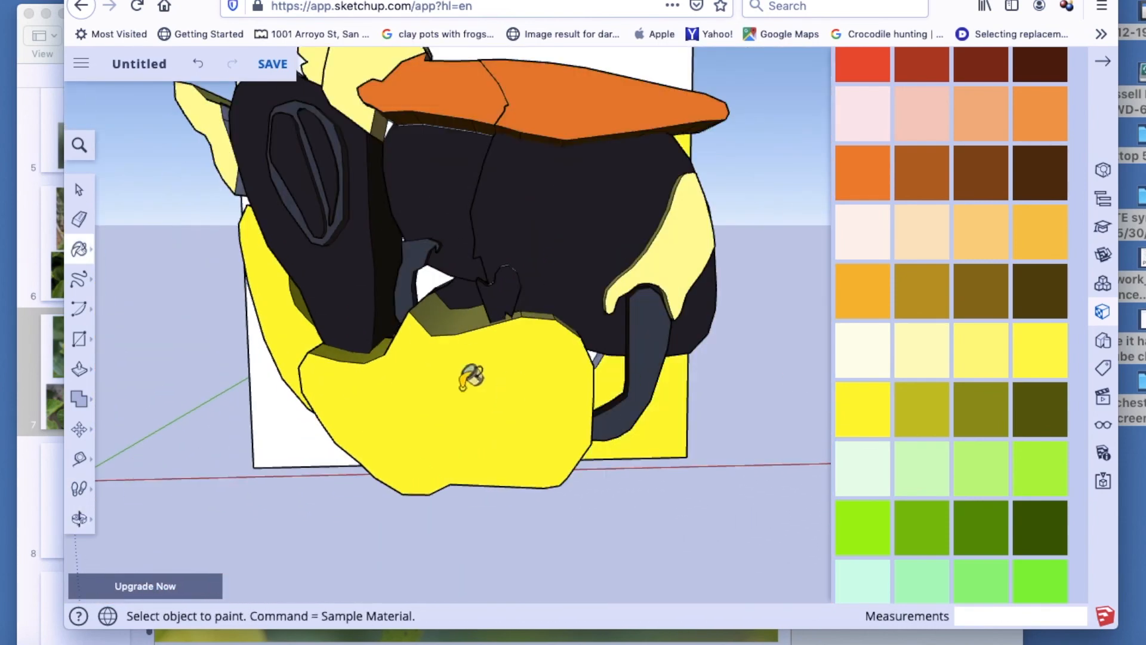
pyautogui.click(671, 427)
# Step: Draw a line about 0.18 m long inside the eye and paint the adjacent faces
pyautogui.scroll(-5, 501, 145)
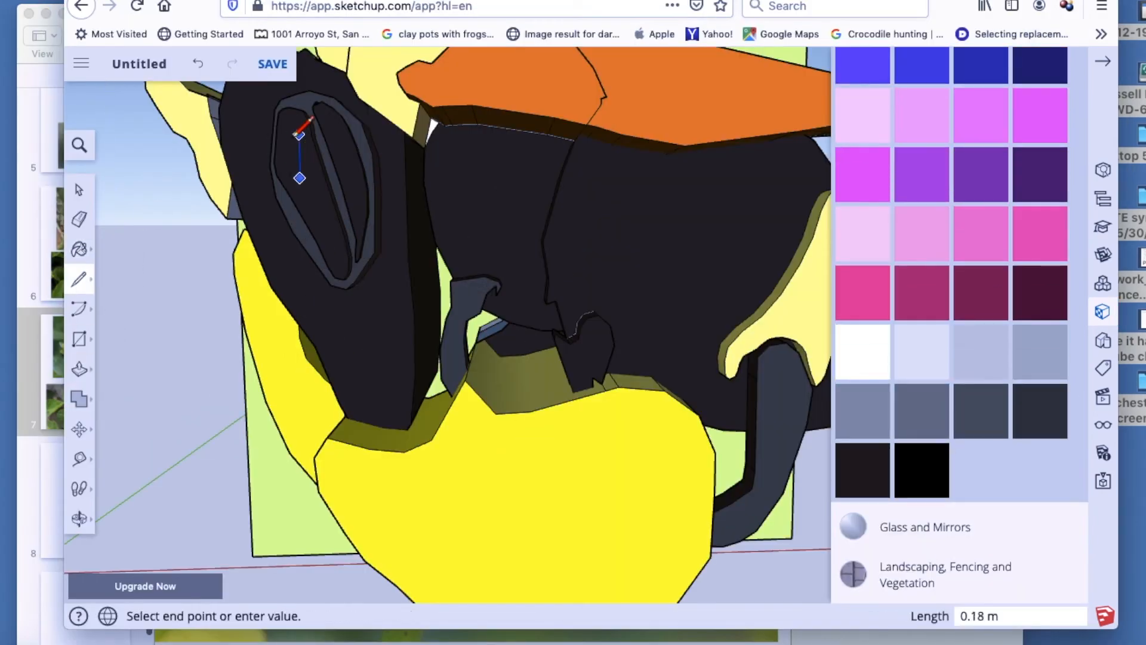
pyautogui.click(80, 279)
pyautogui.scroll(5, 326, 124)
pyautogui.click(79, 518)
pyautogui.click(80, 280)
pyautogui.moveTo(367, 172); pyautogui.dragTo(368, 173)
pyautogui.click(1040, 352)
pyautogui.click(279, 287)
pyautogui.click(399, 226)
# Step: Paint the leftover side faces of the legs dark slate grey
pyautogui.click(79, 369)
pyautogui.scroll(-10, 358, 335)
pyautogui.click(80, 518)
pyautogui.moveTo(305, 366); pyautogui.dragTo(440, 445)
pyautogui.scroll(3, 440, 388)
pyautogui.click(79, 249)
pyautogui.click(490, 329)
pyautogui.click(1040, 410)
pyautogui.click(412, 417)
pyautogui.click(412, 418)
# Step: Paint the leftover white face where the upper wing meets the body
pyautogui.scroll(-3, 488, 399)
pyautogui.click(80, 518)
pyautogui.moveTo(221, 441); pyautogui.dragTo(197, 514)
pyautogui.scroll(10, 454, 251)
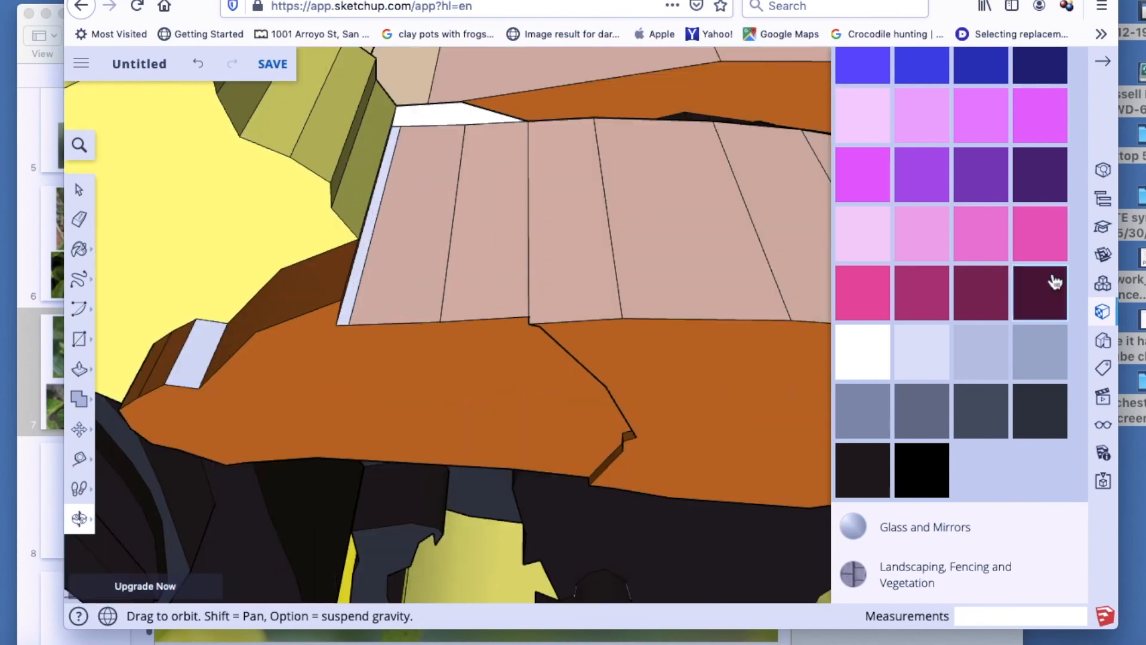
pyautogui.scroll(10, 1054, 281)
pyautogui.click(922, 403)
pyautogui.click(514, 112)
# Step: Paint the two small highlight shapes inside the bee's eye pale orange
pyautogui.scroll(-15, 977, 274)
pyautogui.click(862, 372)
pyautogui.scroll(10, 978, 274)
pyautogui.click(981, 285)
pyautogui.scroll(8, 179, 125)
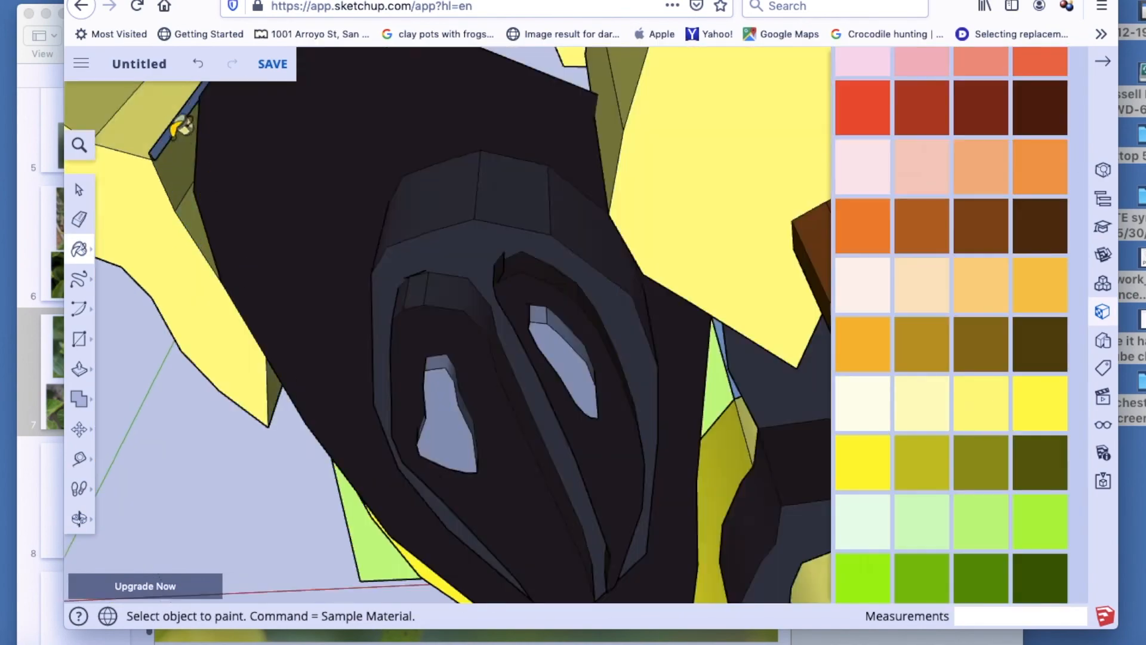
pyautogui.click(440, 406)
pyautogui.click(563, 364)
# Step: Paint the inner faces of the bee's eye brown and the surrounding rim dark red
pyautogui.scroll(-8, 417, 190)
pyautogui.click(981, 225)
pyautogui.click(373, 251)
pyautogui.click(79, 518)
pyautogui.moveTo(238, 442); pyautogui.dragTo(302, 289)
pyautogui.click(79, 249)
pyautogui.click(366, 209)
# Step: Orbit to an angled view from above and capture a screenshot of the whole painted model
pyautogui.moveTo(145, 455)
pyautogui.mouseDown()
pyautogui.moveTo(645, 243)
pyautogui.moveTo(816, 395)
pyautogui.moveTo(617, 391)
pyautogui.mouseUp()
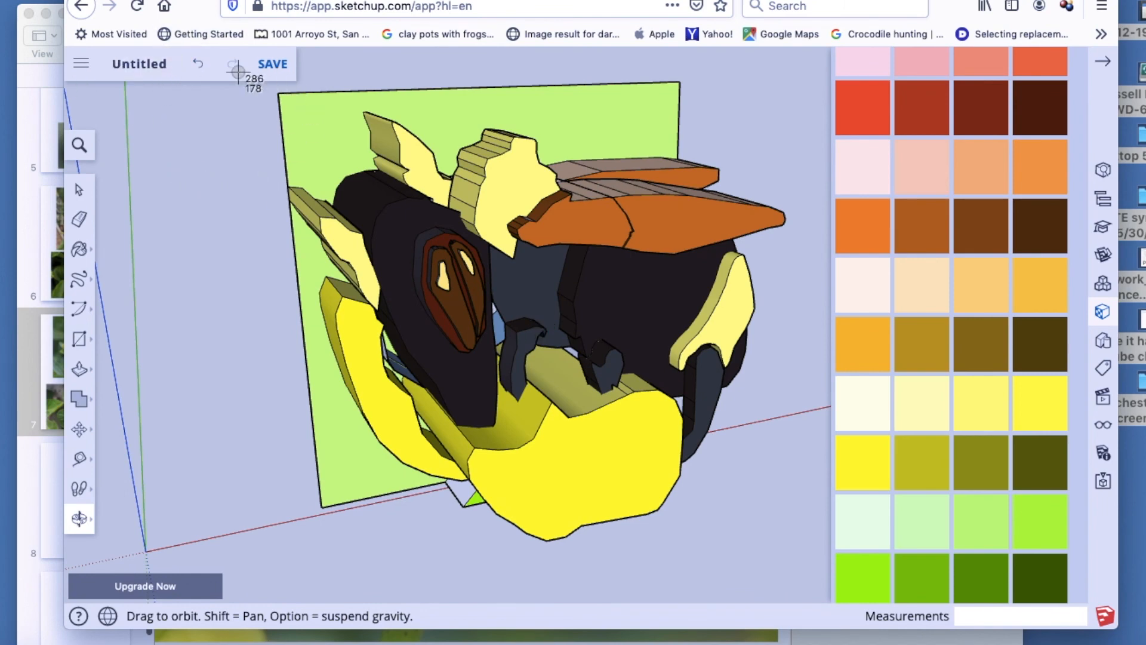
pyautogui.moveTo(226, 56); pyautogui.dragTo(823, 570)
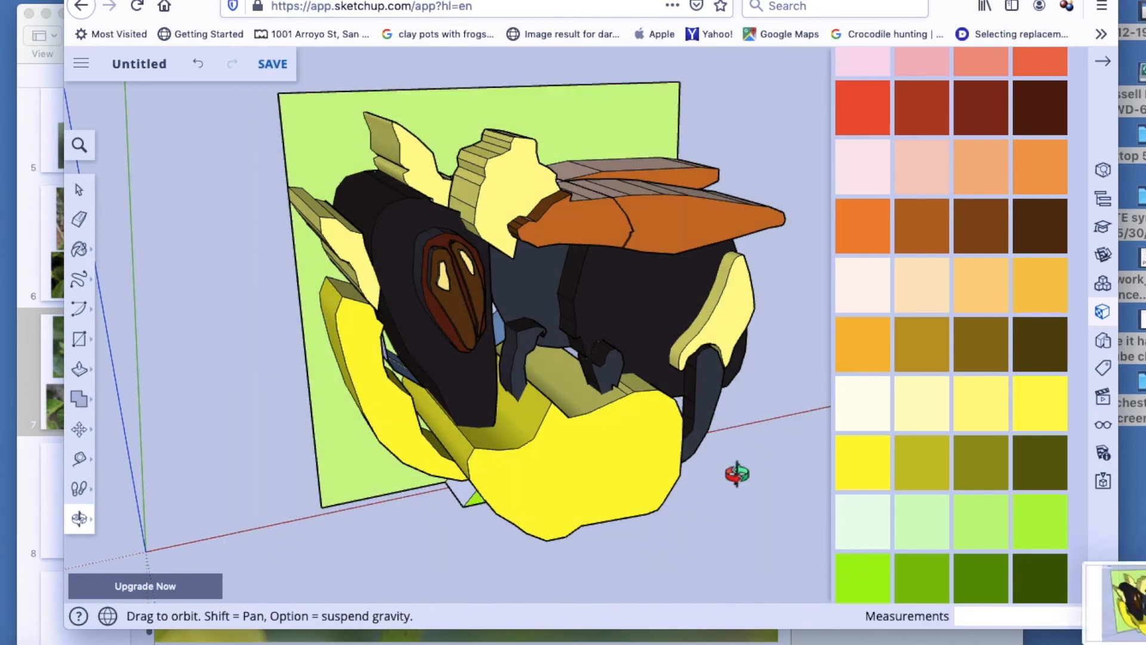
# Step: Save the model in the SketchUp project folder as "Bumble Bee on Roux 5-30-2020"
pyautogui.click(272, 66)
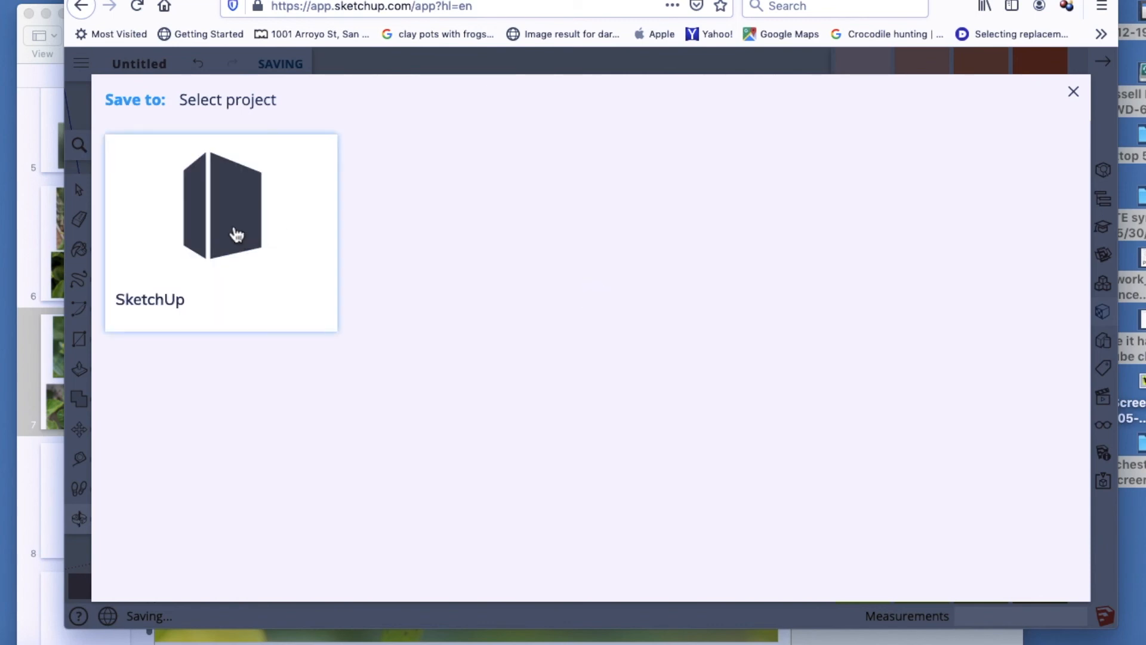
pyautogui.click(236, 234)
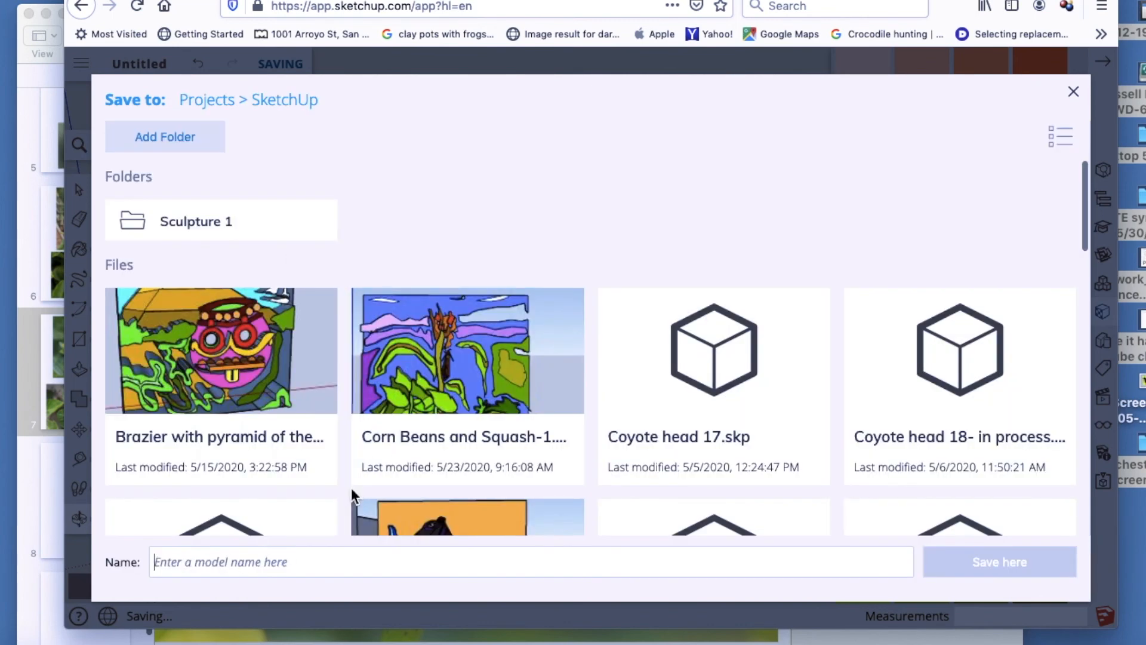
pyautogui.scroll(-15, 368, 378)
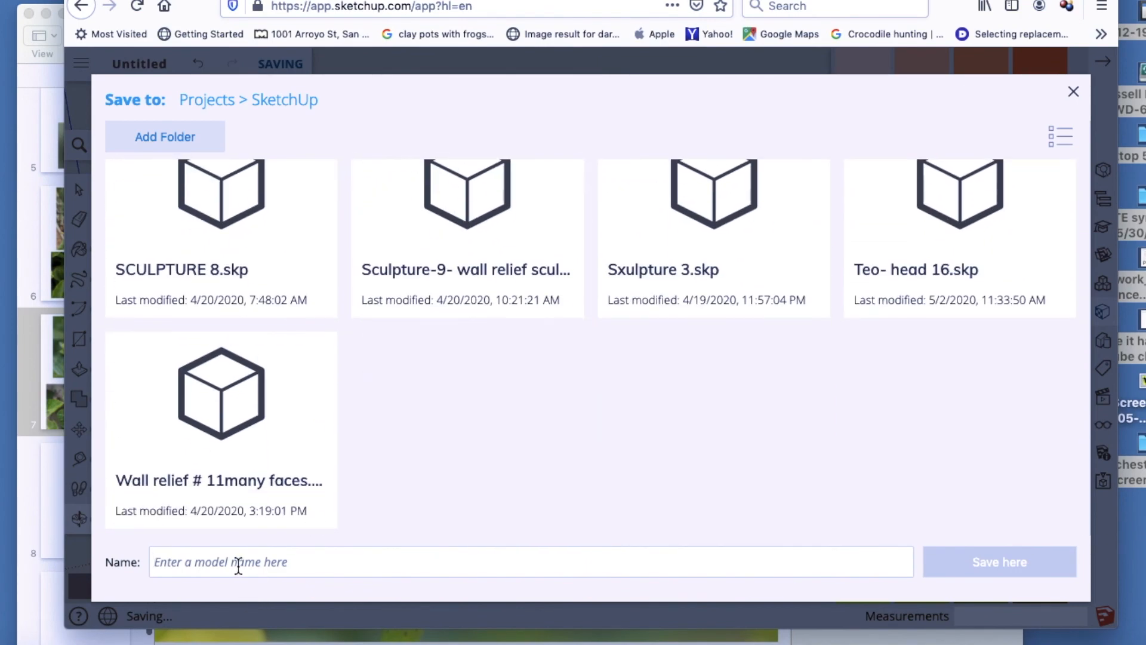
pyautogui.write('b')
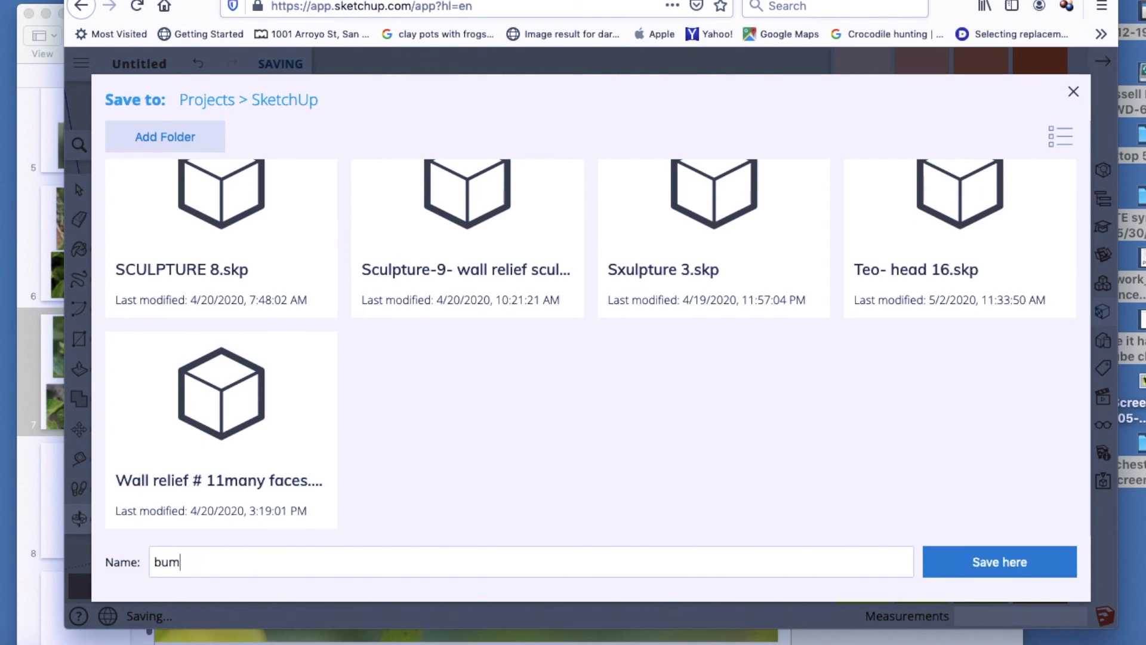
pyautogui.press('BackSpace')
pyautogui.write('Bumble Bee on Roux 5-30-2020')
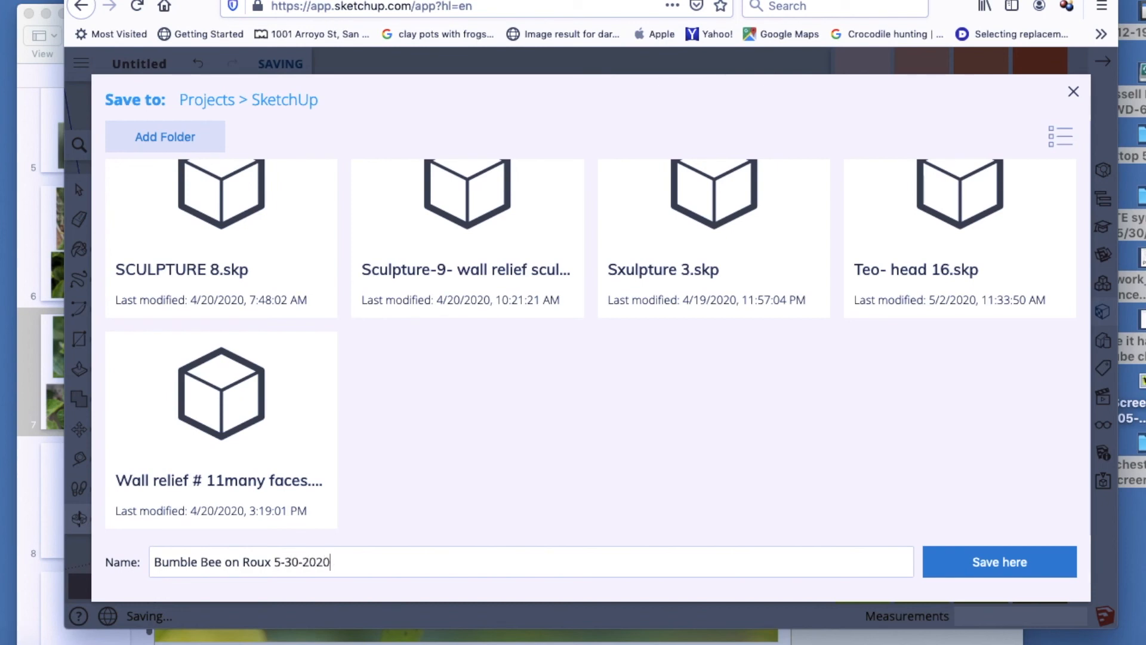
pyautogui.click(993, 563)
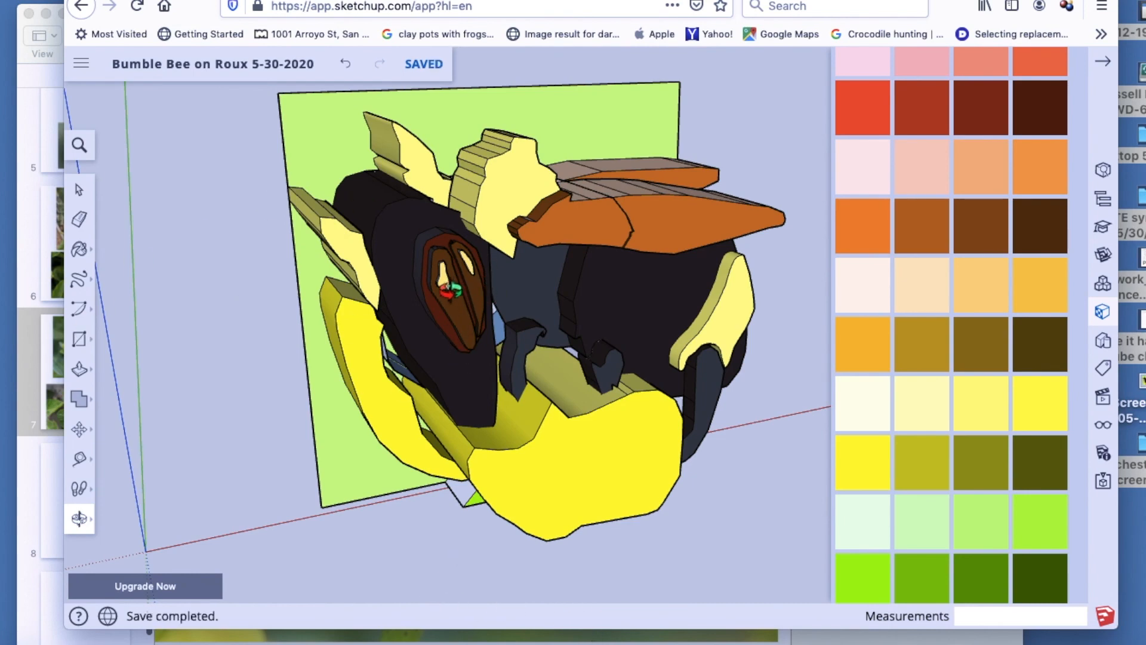
# Step: Orbit to a low, nearly frontal view of the bee and capture a screenshot of the model
pyautogui.moveTo(584, 466); pyautogui.dragTo(499, 276)
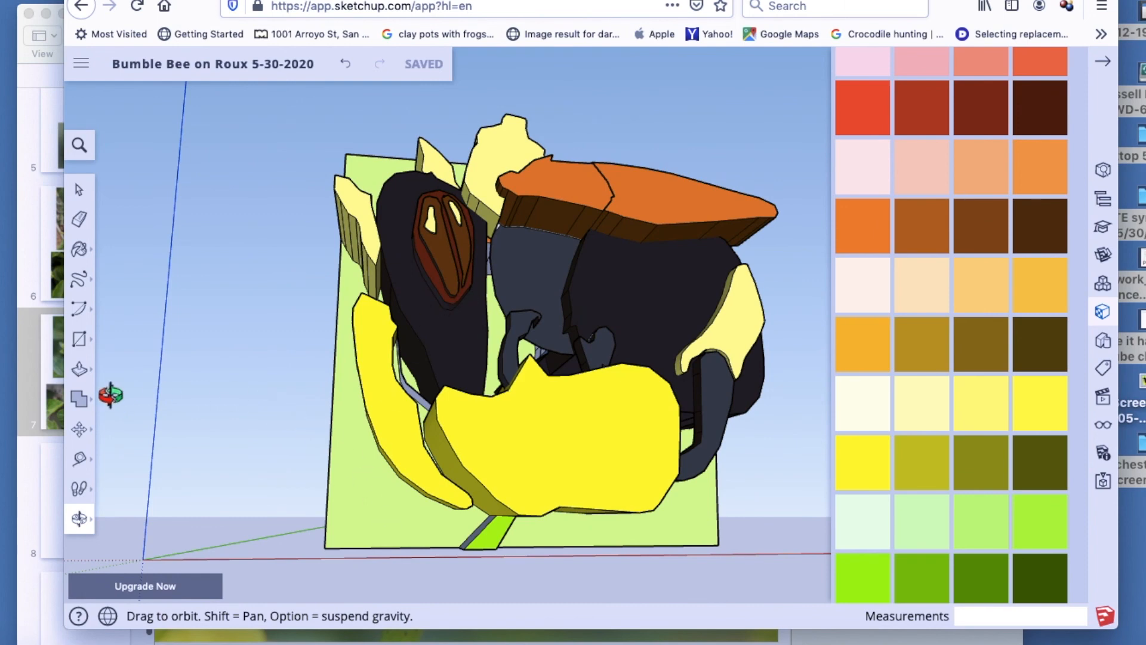
pyautogui.press('super+shift+4')
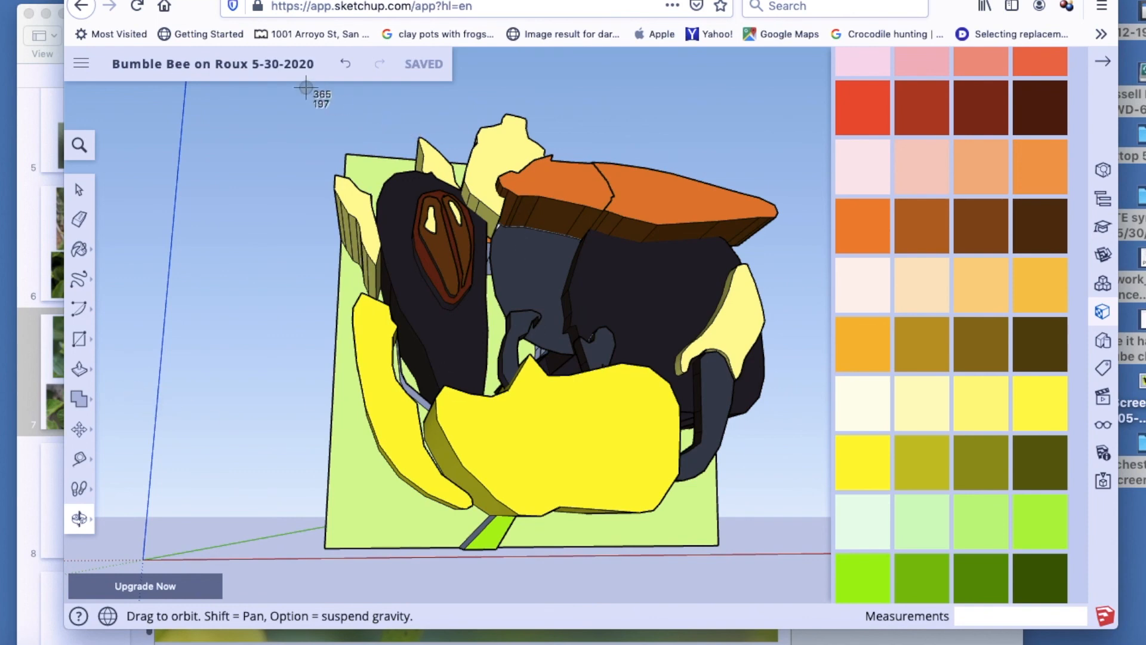
pyautogui.moveTo(274, 83); pyautogui.dragTo(794, 583)
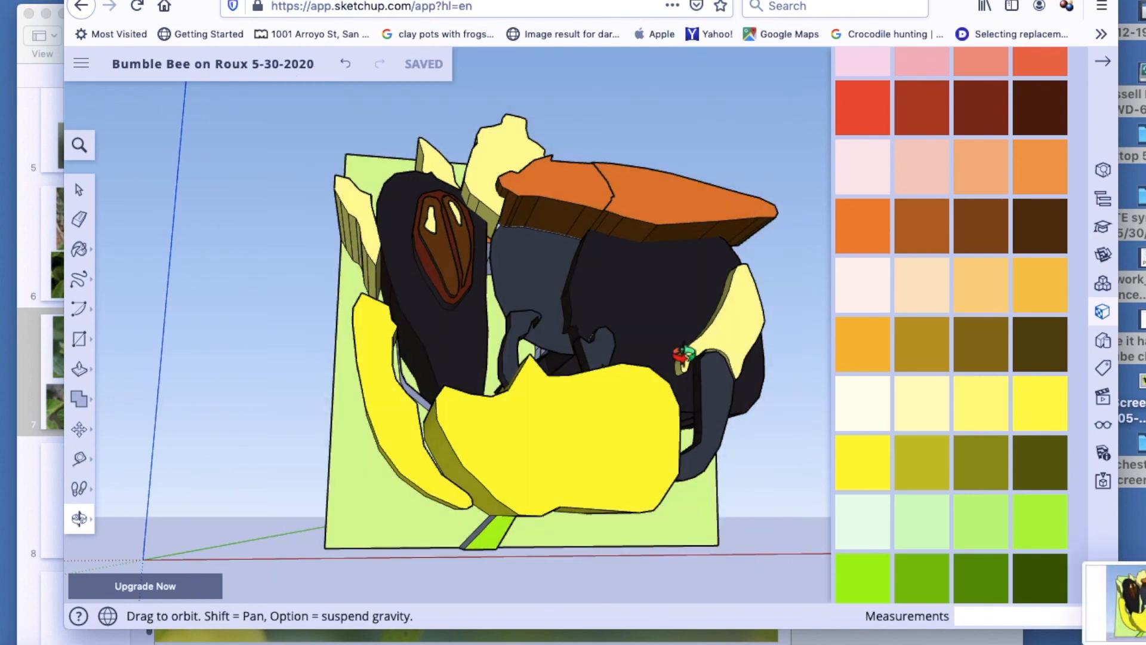
# Step: Orbit to a raised side view showing the depth of the layers and capture a screenshot of it
pyautogui.moveTo(361, 402); pyautogui.dragTo(493, 473)
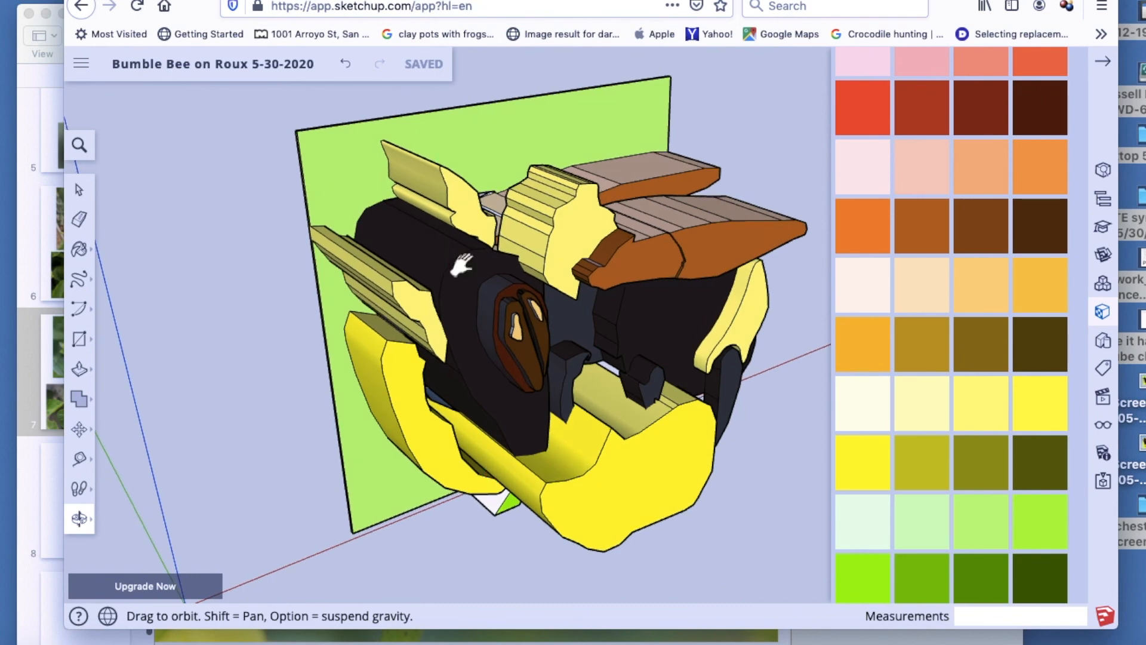
pyautogui.press('super+shift+4')
pyautogui.moveTo(220, 56); pyautogui.dragTo(839, 602)
pyautogui.moveTo(657, 641)
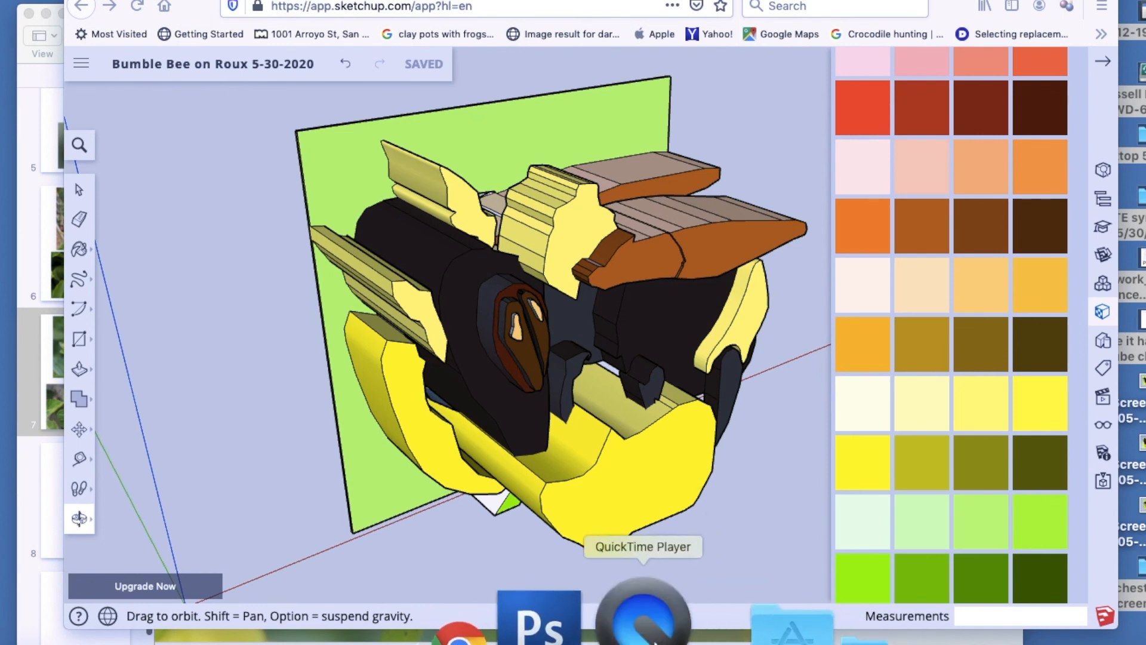
pyautogui.click(71, 0)
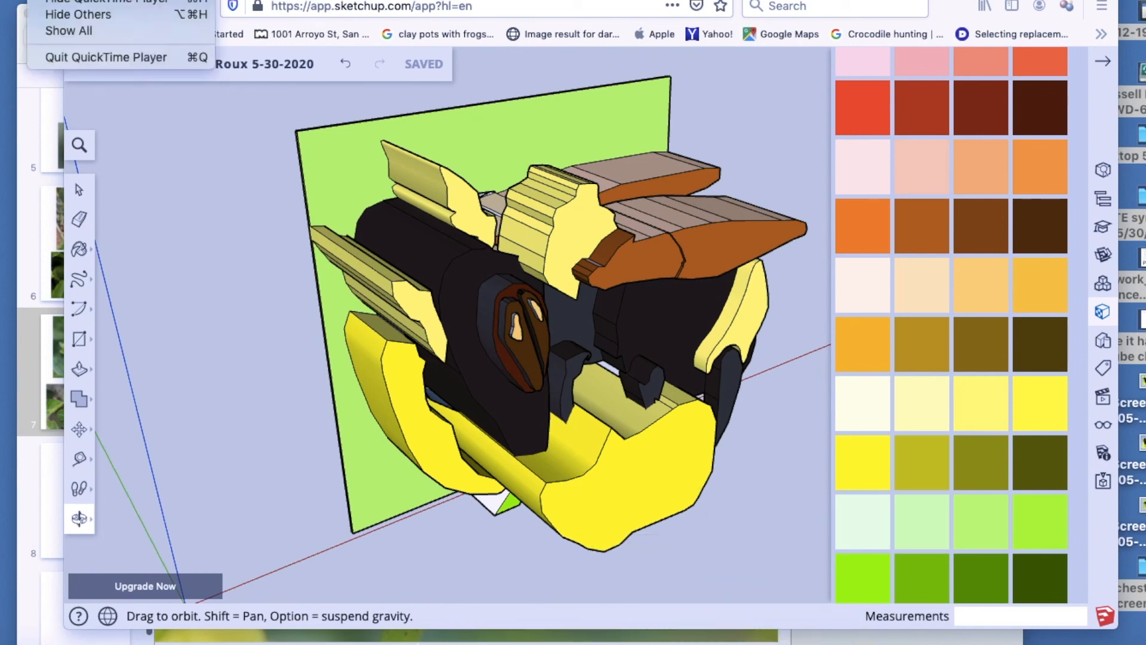